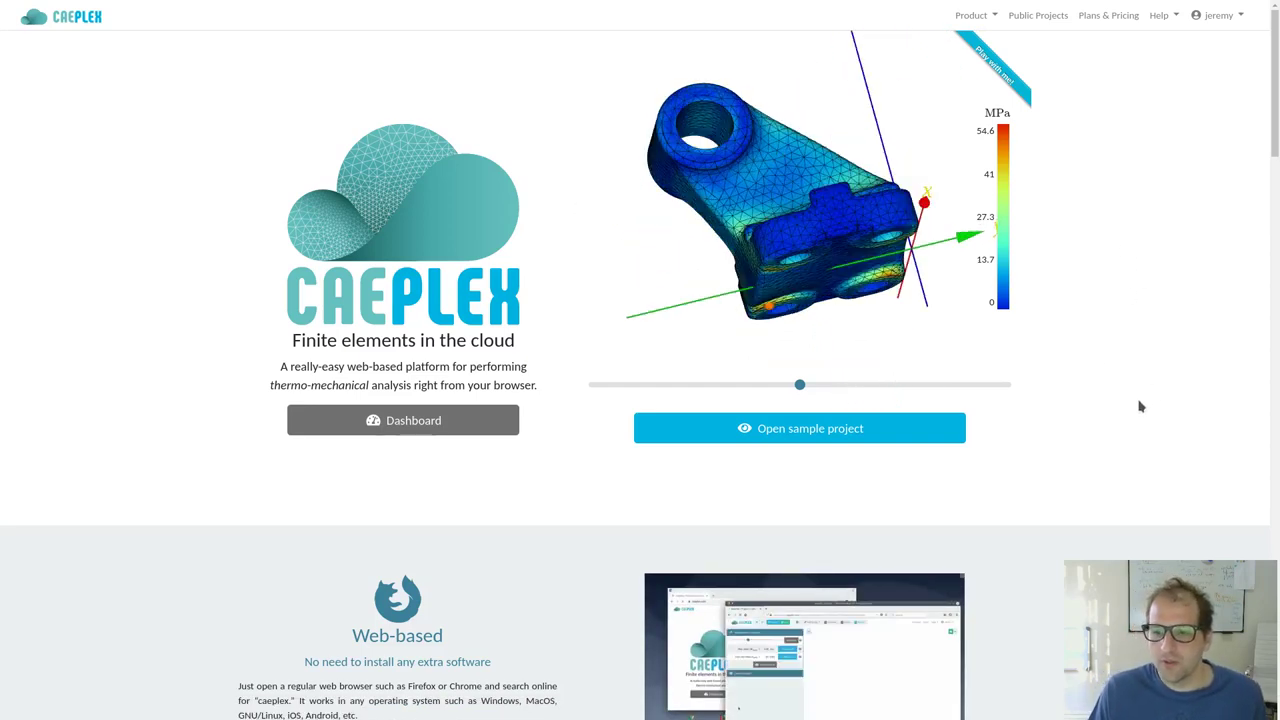
# Step: Start a new project from an existing geometry and open the list of sample geometries
pyautogui.scroll(-3, 1138, 407)
pyautogui.scroll(3, 1129, 383)
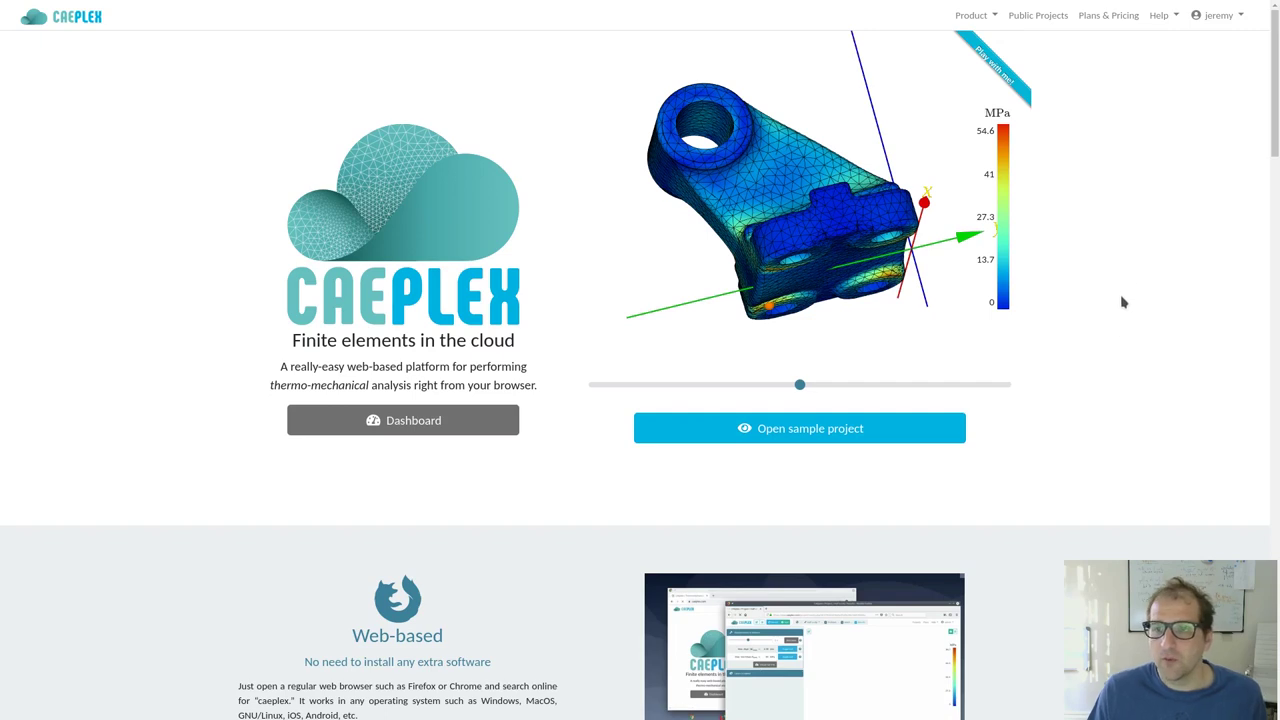
pyautogui.click(1218, 14)
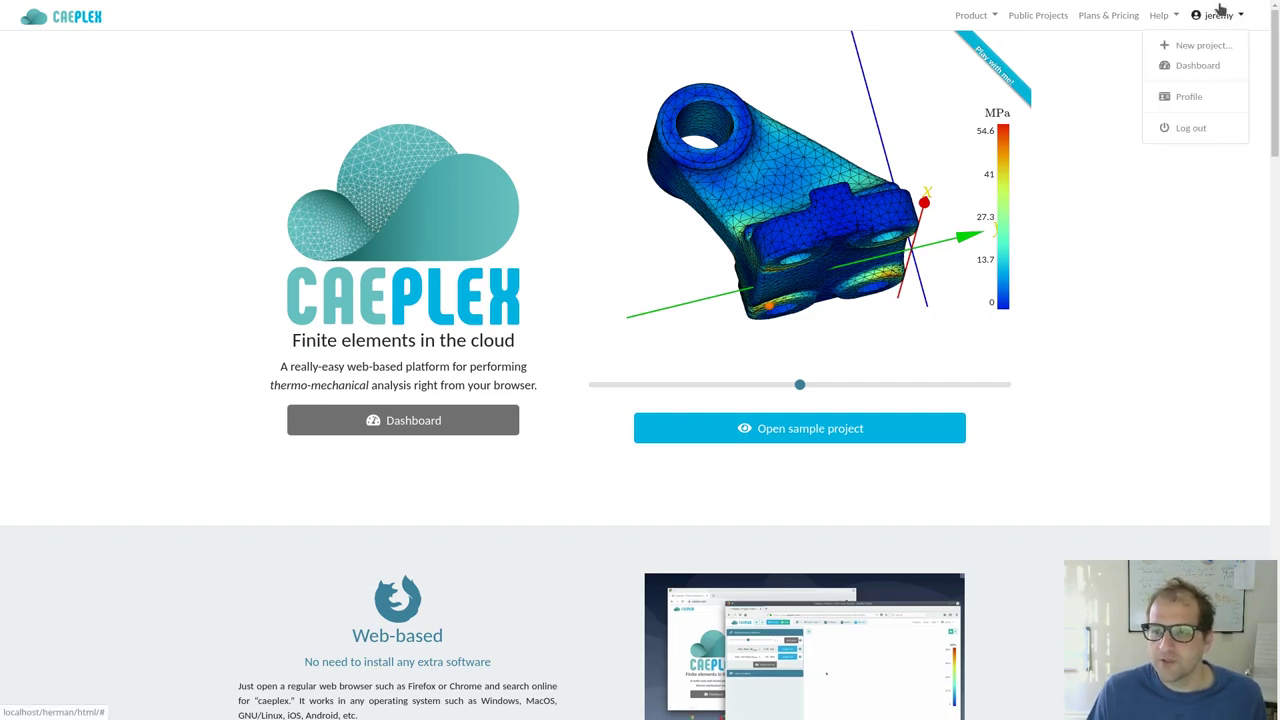
pyautogui.click(1200, 45)
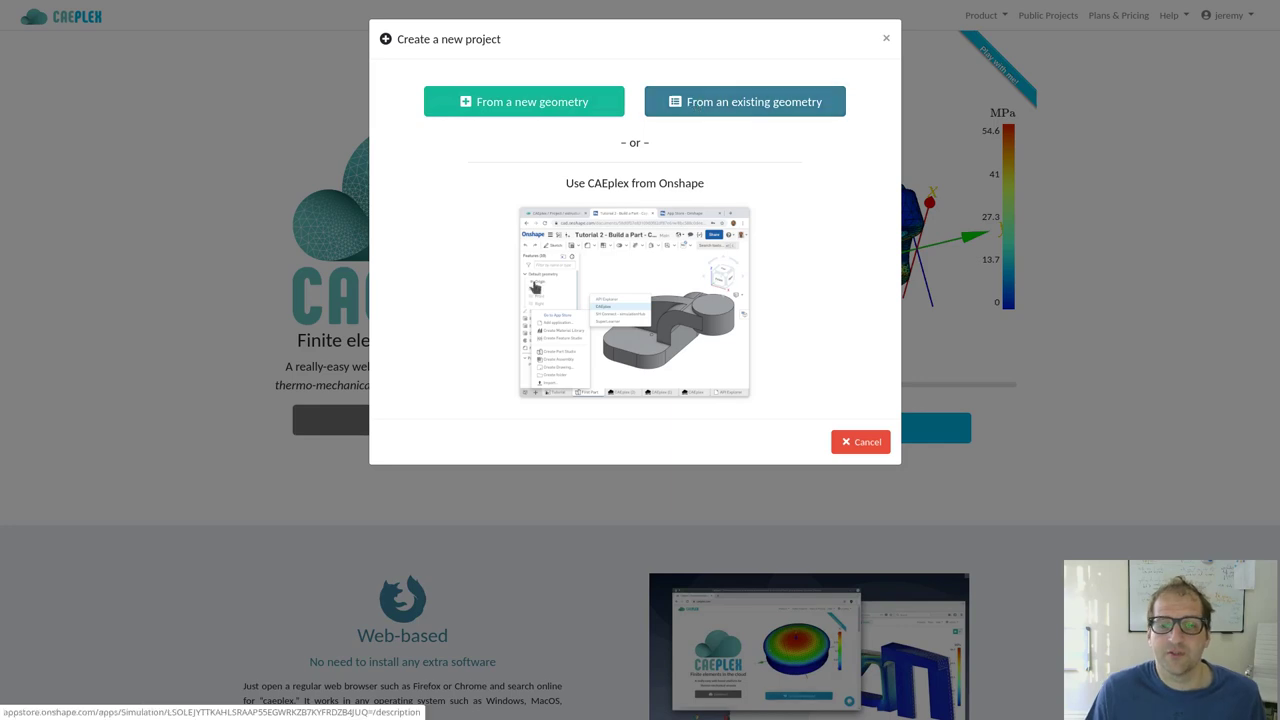
pyautogui.click(750, 115)
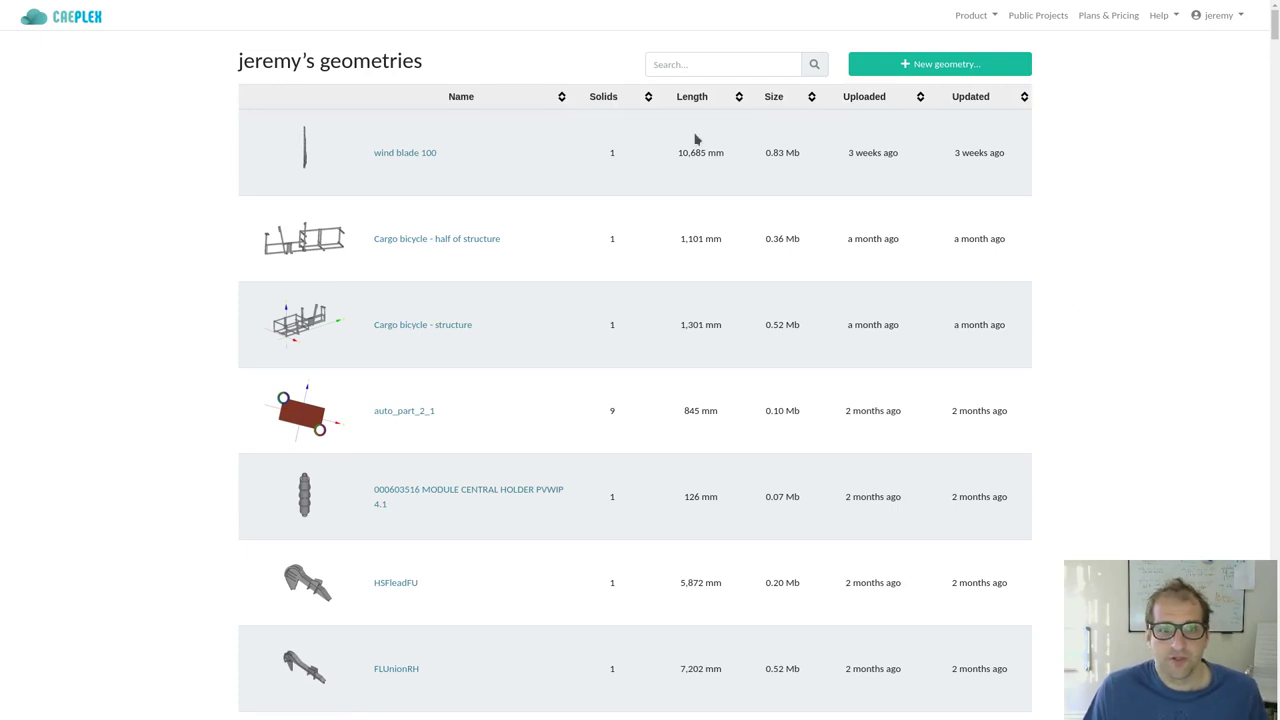
pyautogui.moveTo(1272, 43); pyautogui.dragTo(1273, 690)
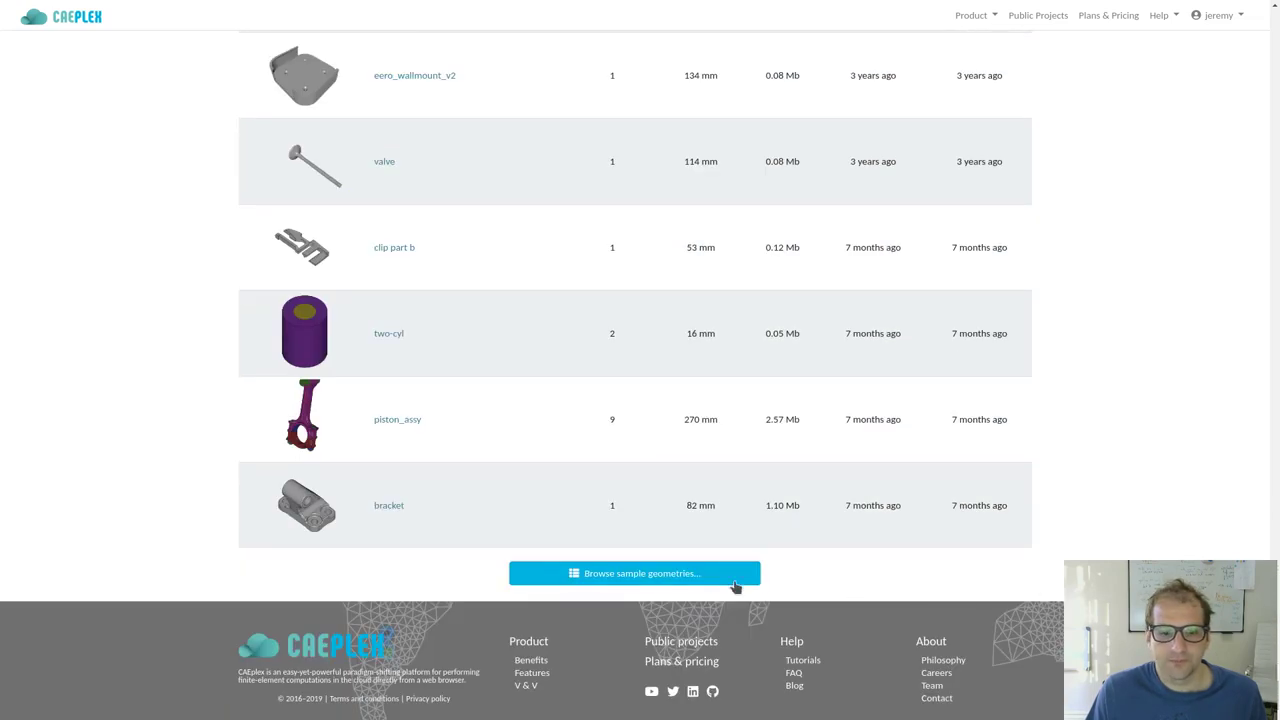
pyautogui.click(624, 582)
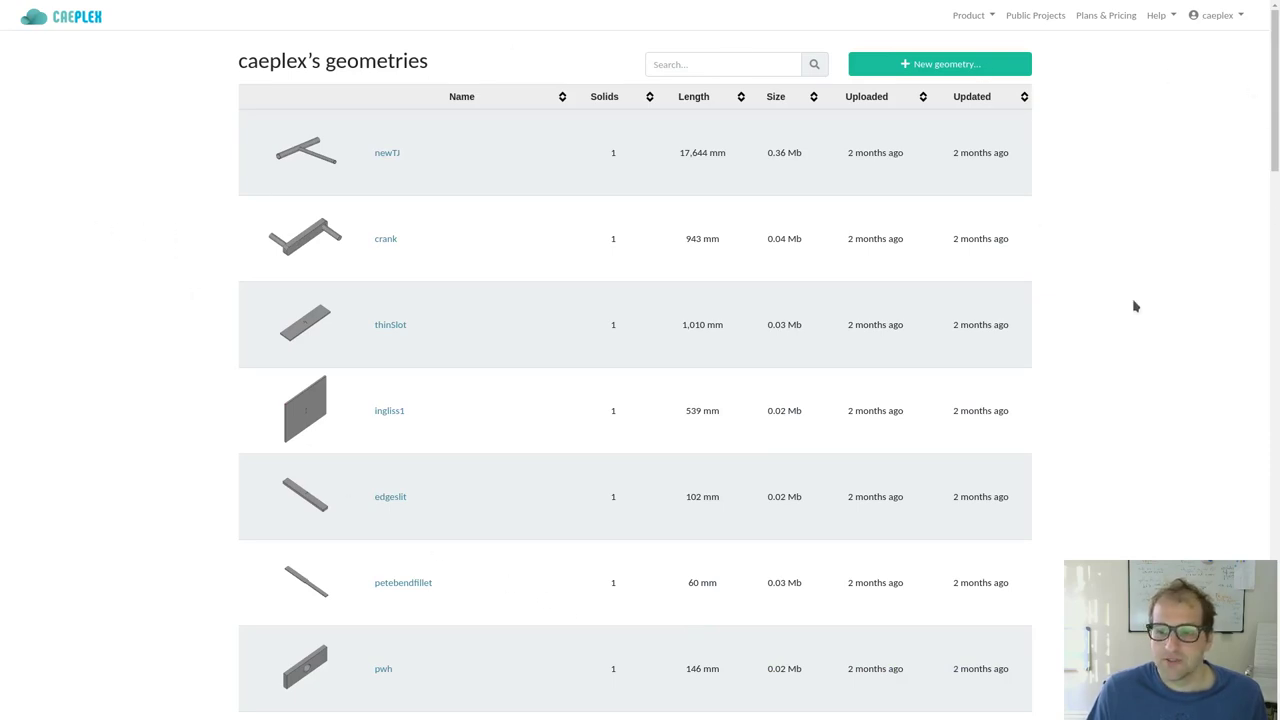
# Step: Search the sample geometries for "link" and open the Linking Rod model
pyautogui.scroll(-11, 1134, 314)
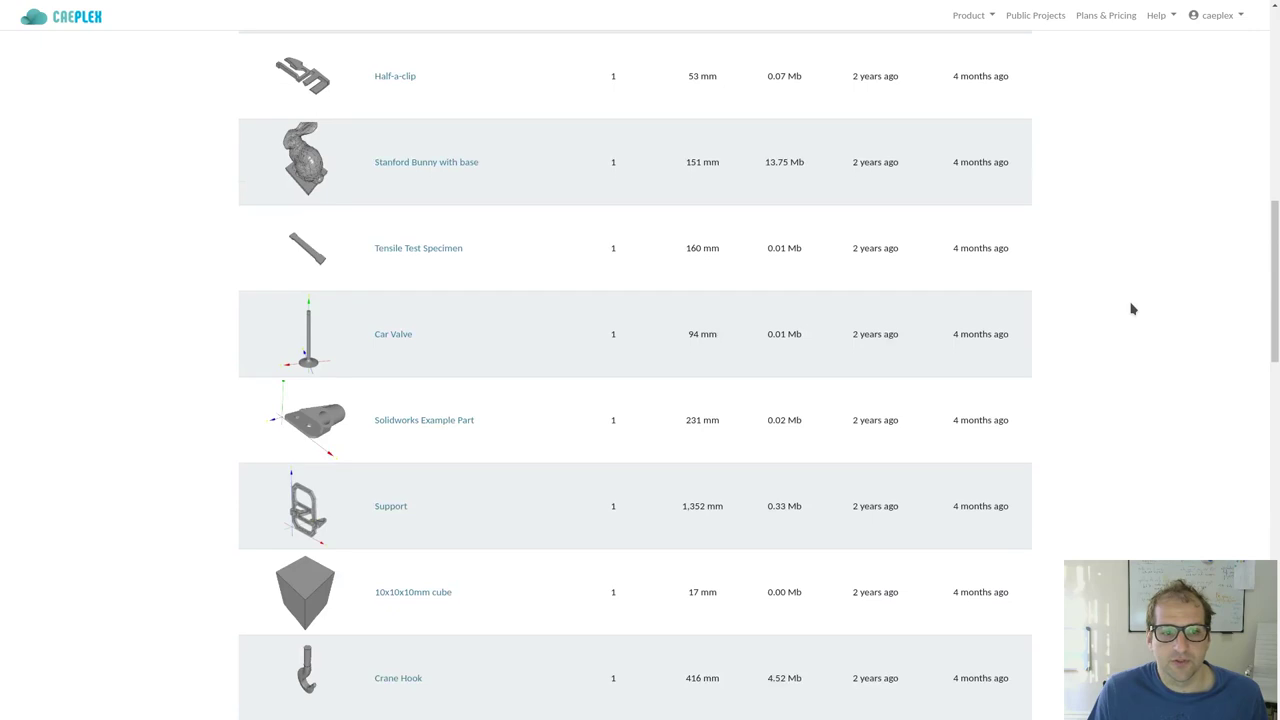
pyautogui.scroll(11, 1131, 315)
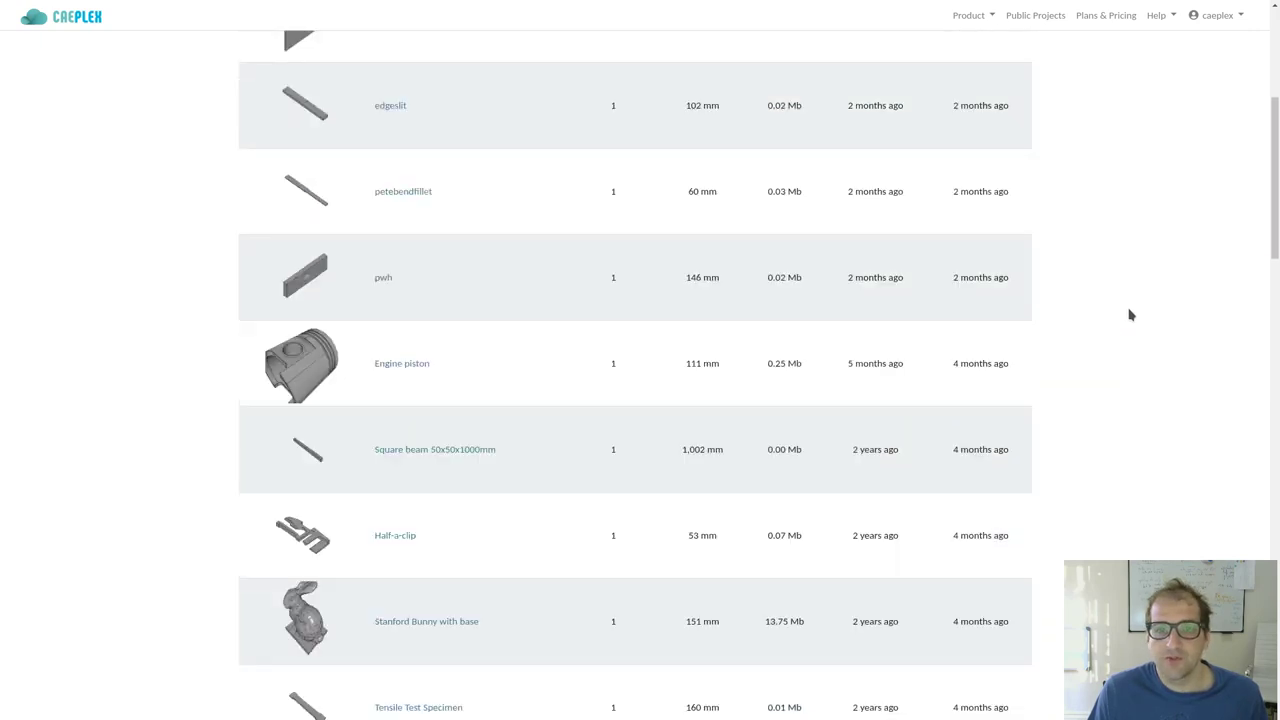
pyautogui.scroll(1, 1131, 315)
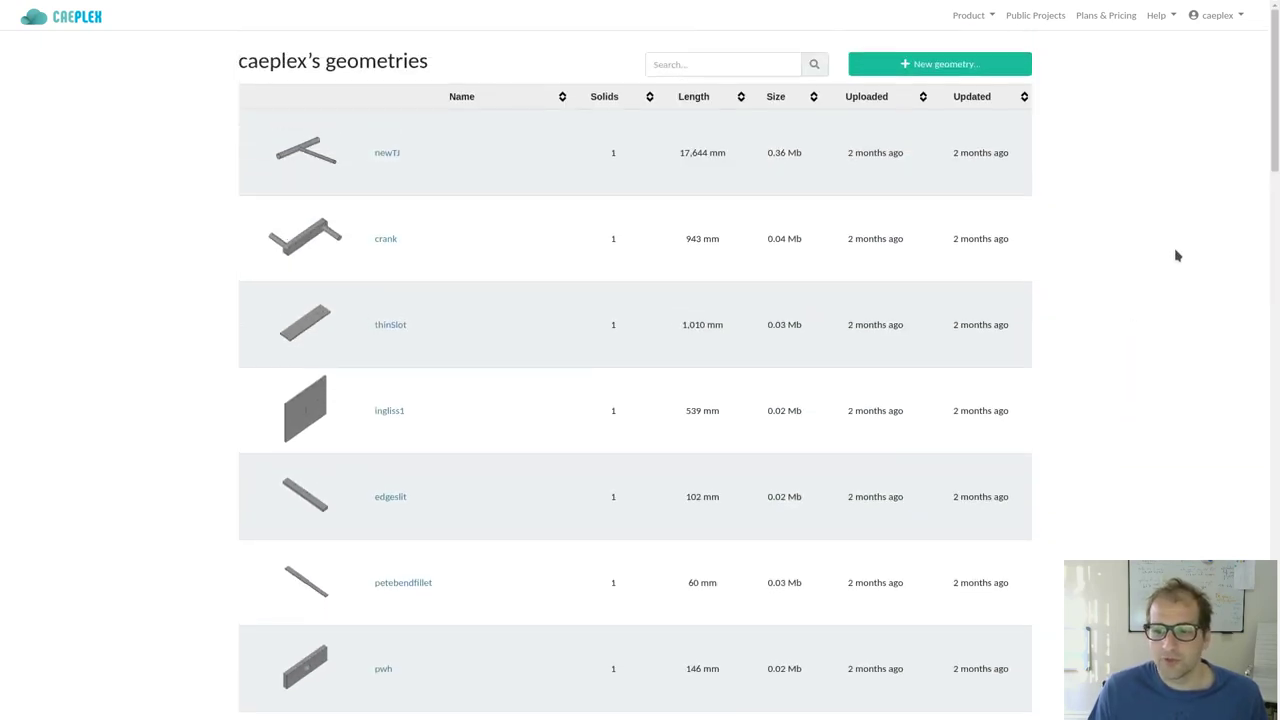
pyautogui.click(720, 66)
pyautogui.write('link')
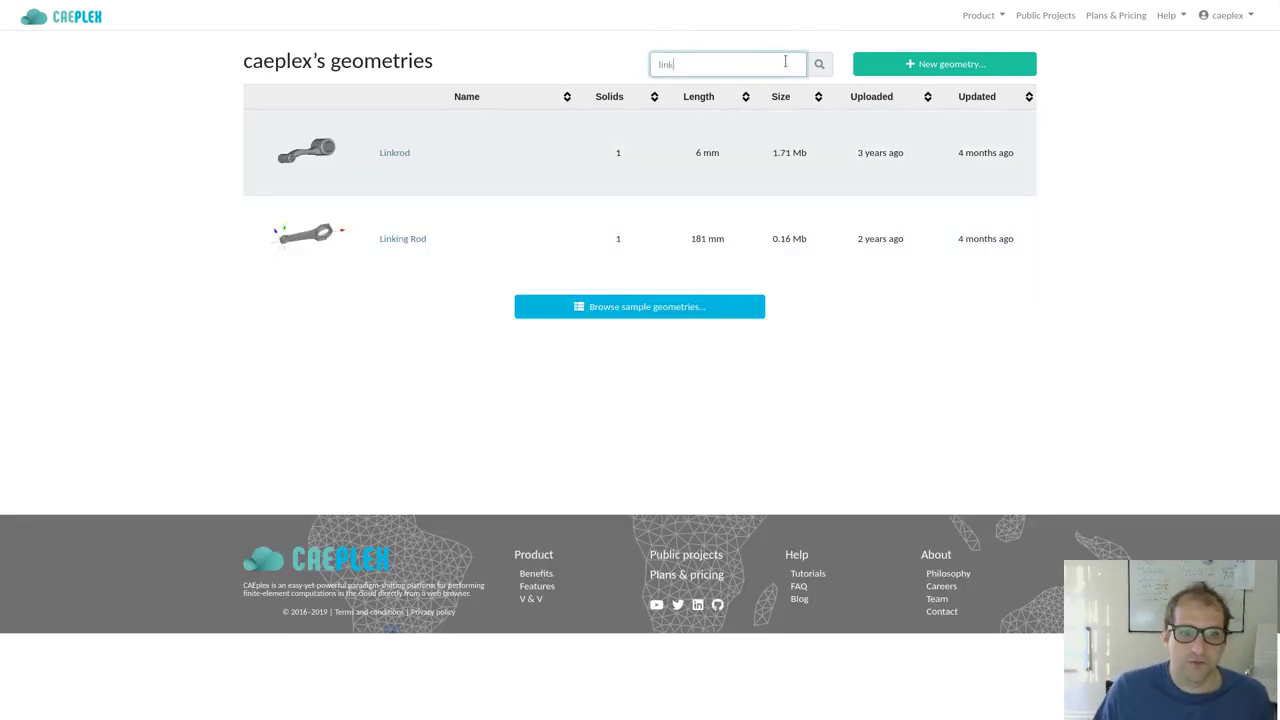
pyautogui.click(312, 238)
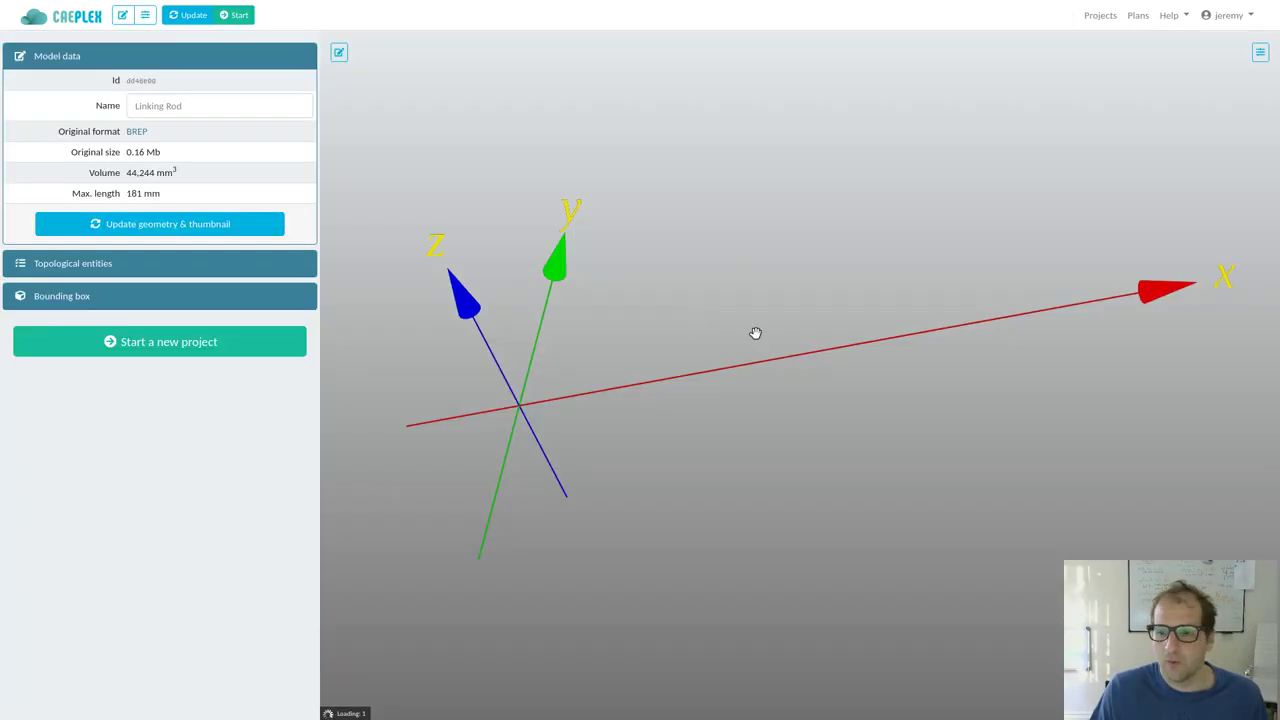
# Step: Measure the rod's overall length between the outermost vertices of its small and large ends
pyautogui.moveTo(951, 457); pyautogui.dragTo(870, 490)
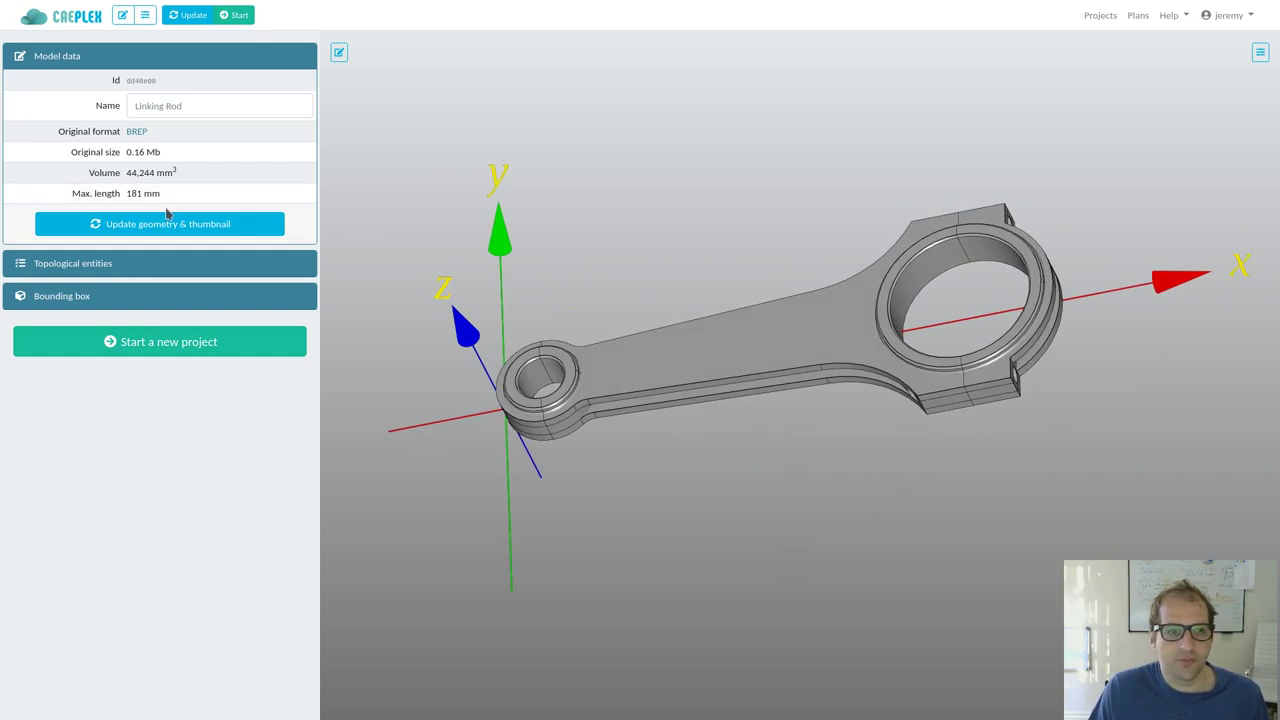
pyautogui.click(1259, 54)
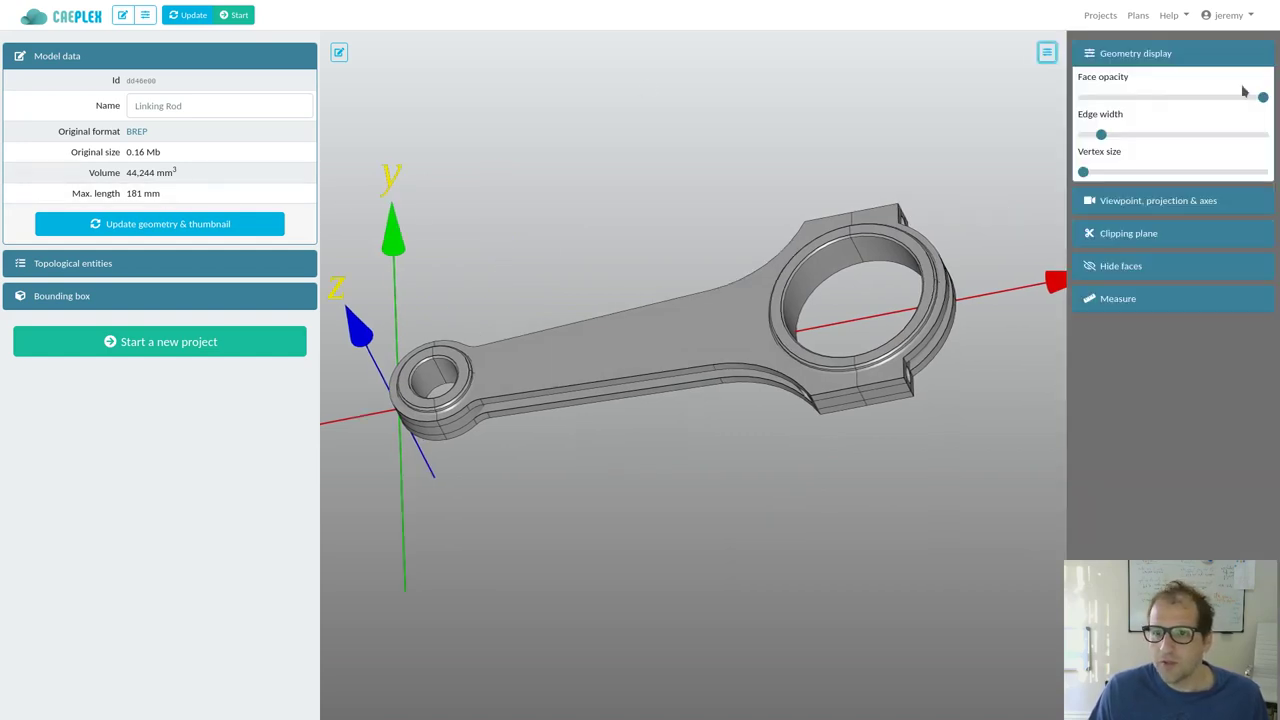
pyautogui.click(1157, 305)
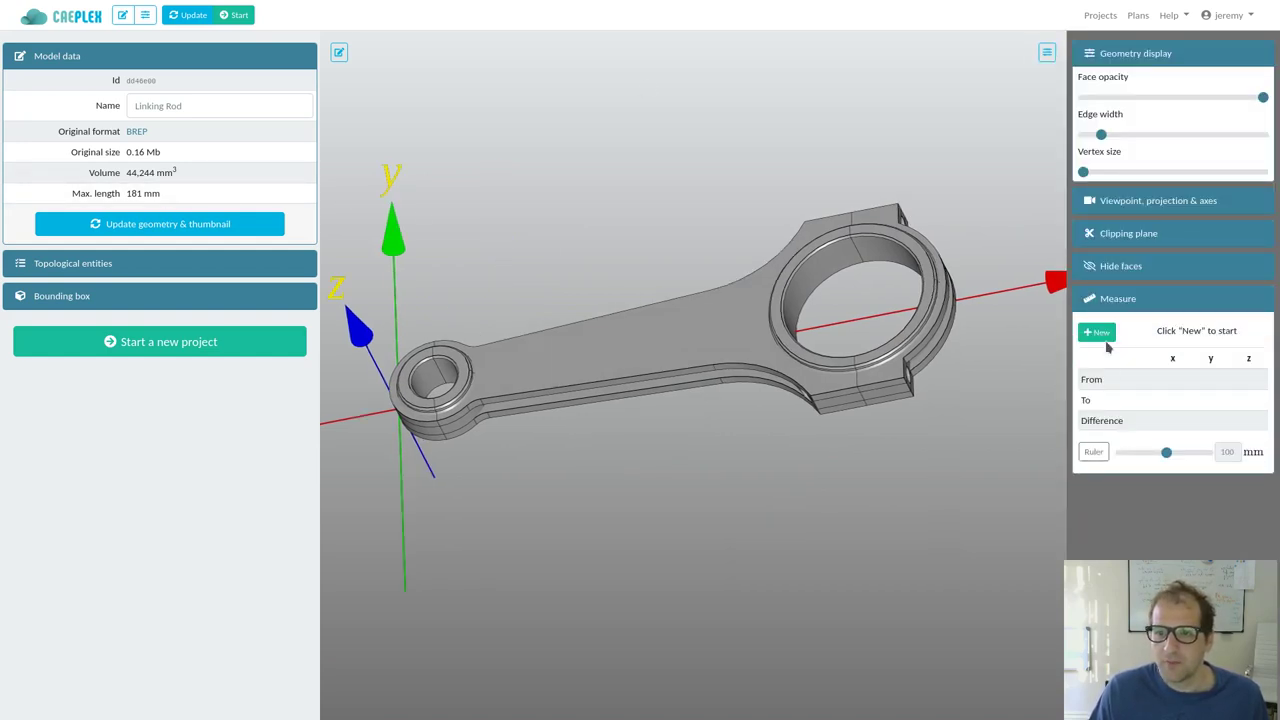
pyautogui.click(1094, 331)
pyautogui.moveTo(737, 520); pyautogui.dragTo(569, 503)
pyautogui.click(397, 385)
pyautogui.moveTo(767, 537); pyautogui.dragTo(893, 338)
pyautogui.click(896, 324)
pyautogui.moveTo(774, 534); pyautogui.dragTo(1078, 490)
pyautogui.moveTo(842, 543); pyautogui.dragTo(854, 520)
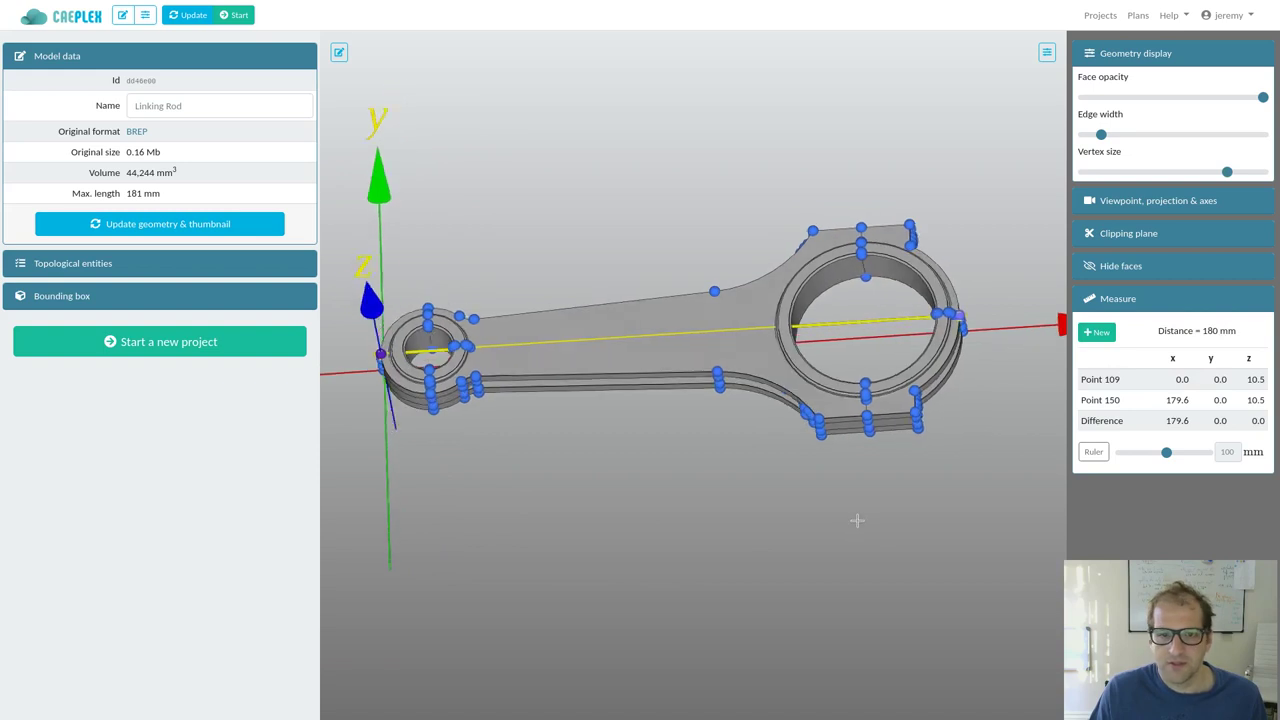
pyautogui.scroll(2, 690, 495)
pyautogui.moveTo(666, 494)
pyautogui.mouseDown()
pyautogui.moveTo(675, 470)
pyautogui.moveTo(689, 480)
pyautogui.moveTo(655, 495)
pyautogui.mouseUp()
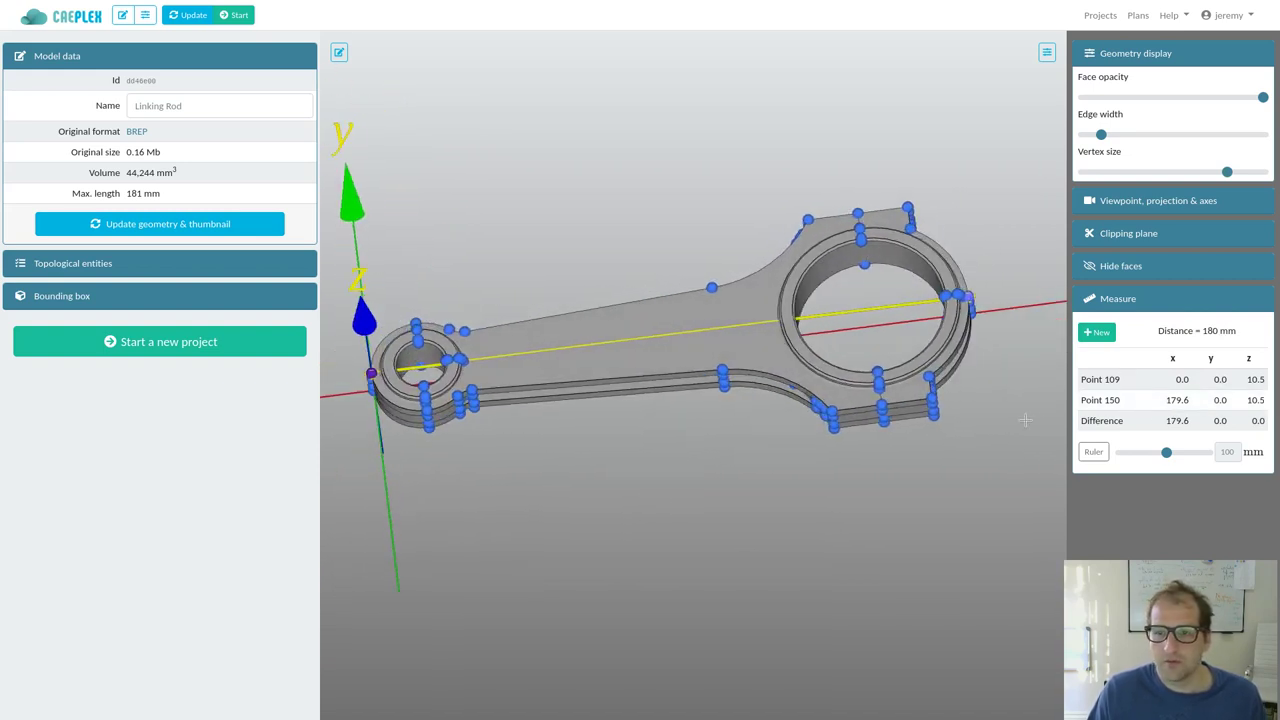
# Step: Section the rod with a clipping plane along x, z and finally y, reverting the side cut by the y plane
pyautogui.click(1133, 233)
pyautogui.click(1133, 269)
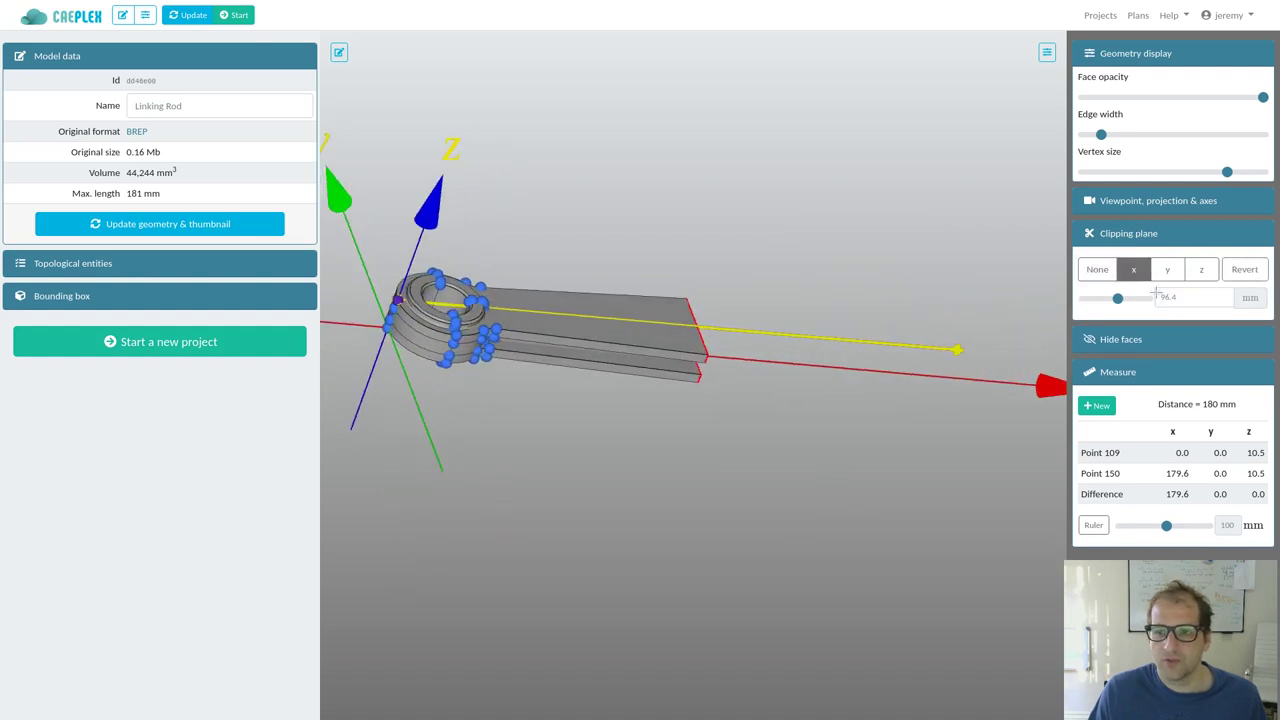
pyautogui.click(1203, 270)
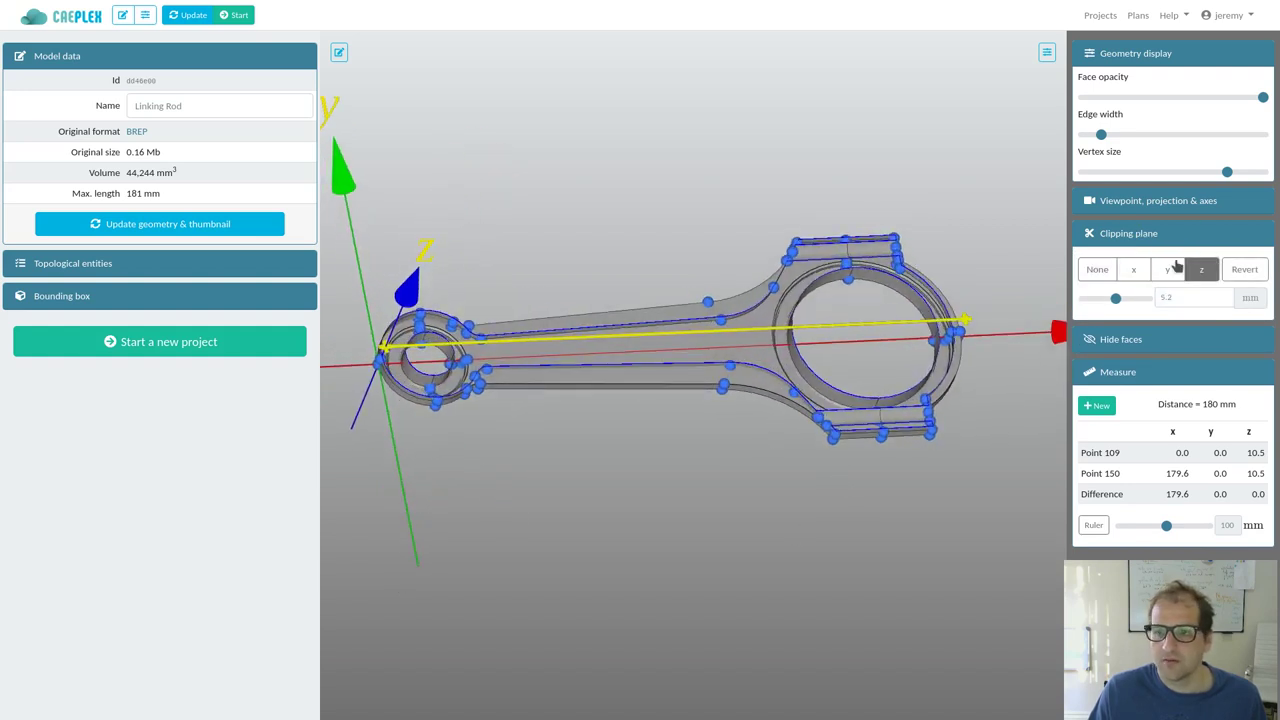
pyautogui.click(1167, 269)
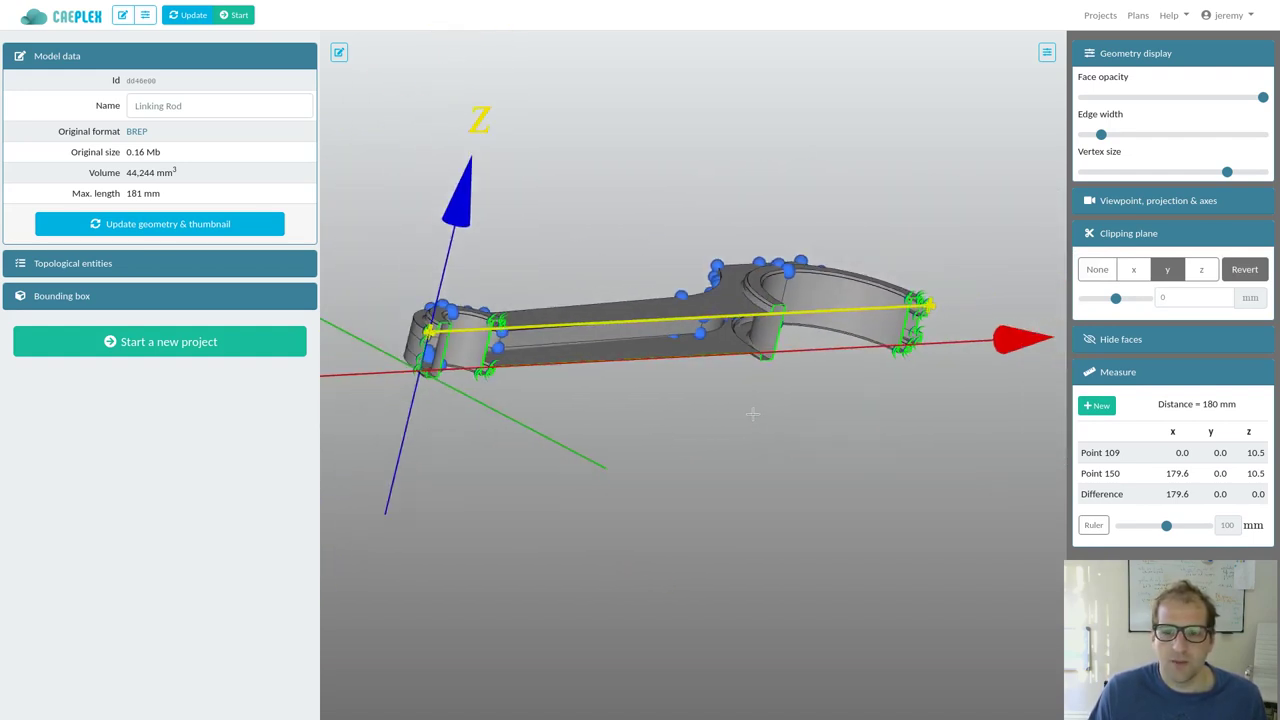
# Step: Create a new project from the Linking Rod geometry with Mechanical analysis and Public visibility
pyautogui.click(152, 344)
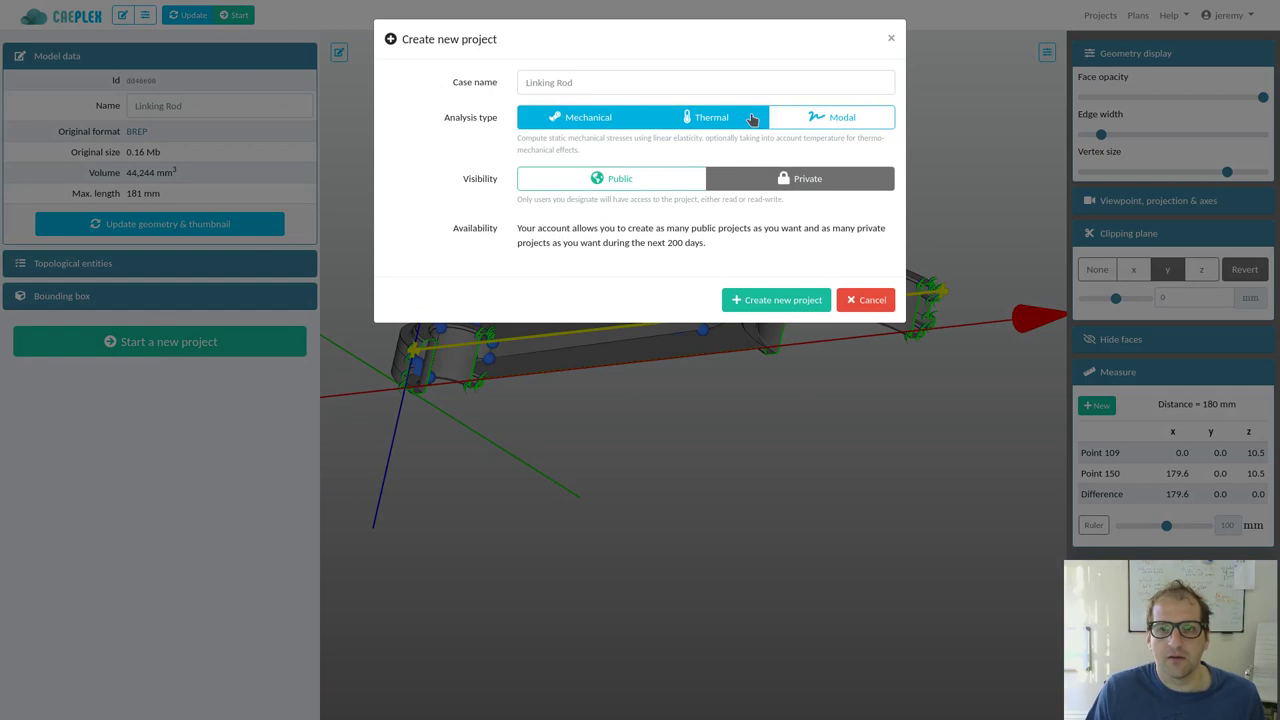
pyautogui.click(726, 118)
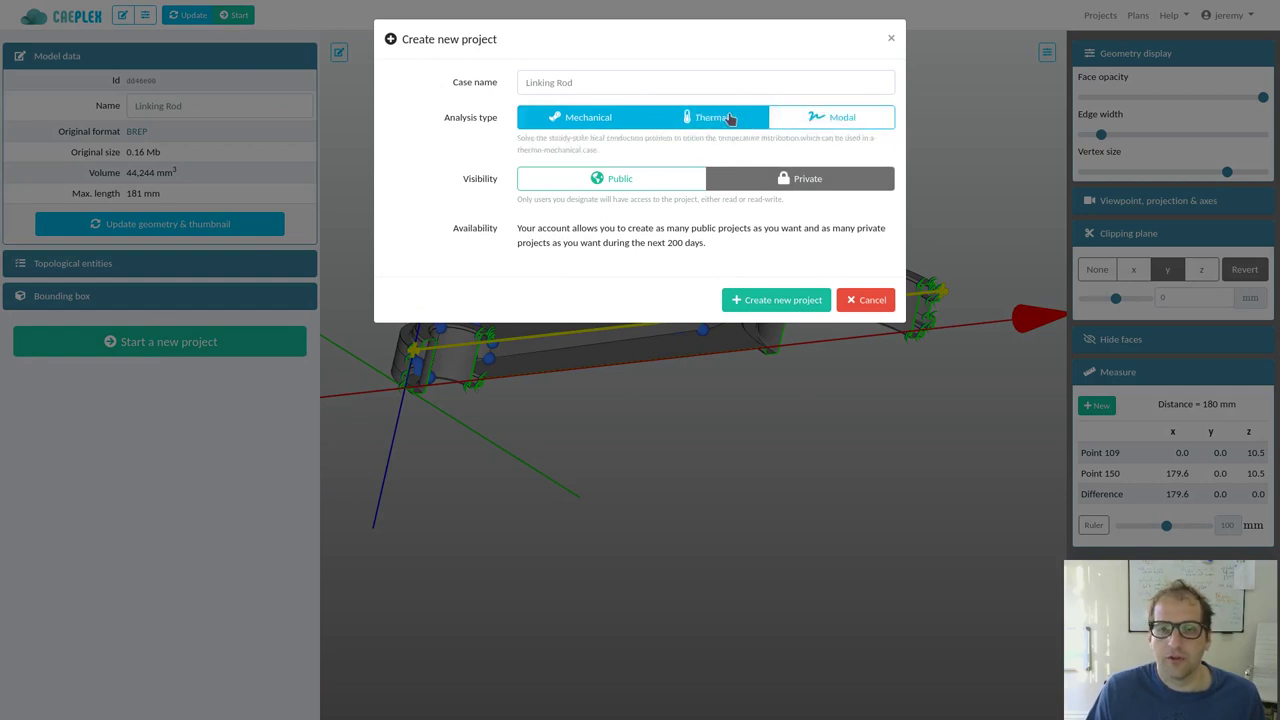
pyautogui.click(577, 119)
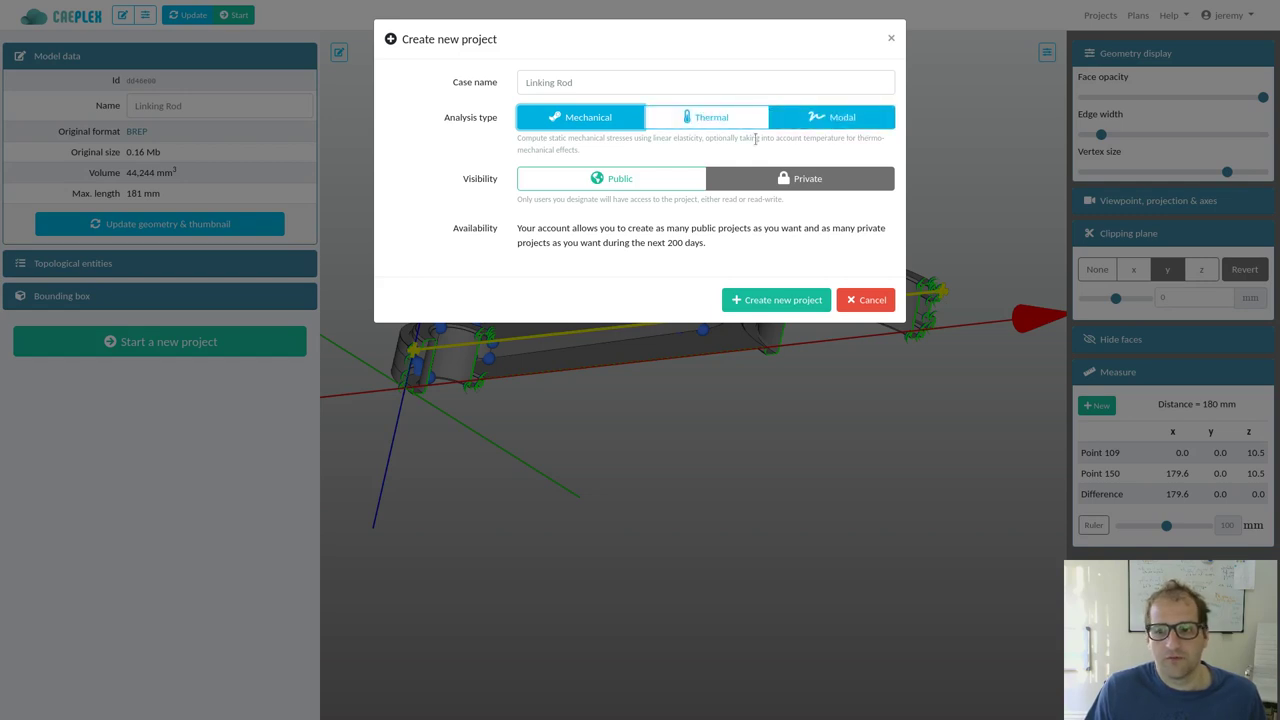
pyautogui.click(590, 180)
pyautogui.click(795, 178)
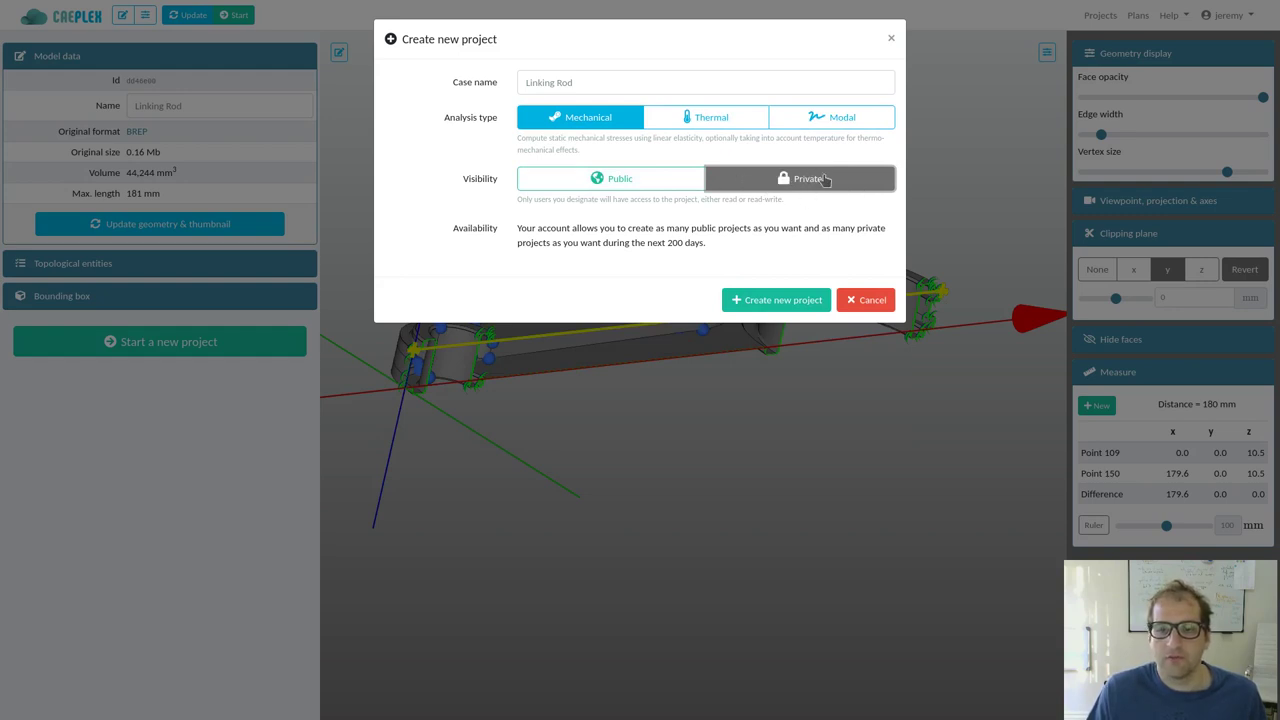
pyautogui.click(651, 180)
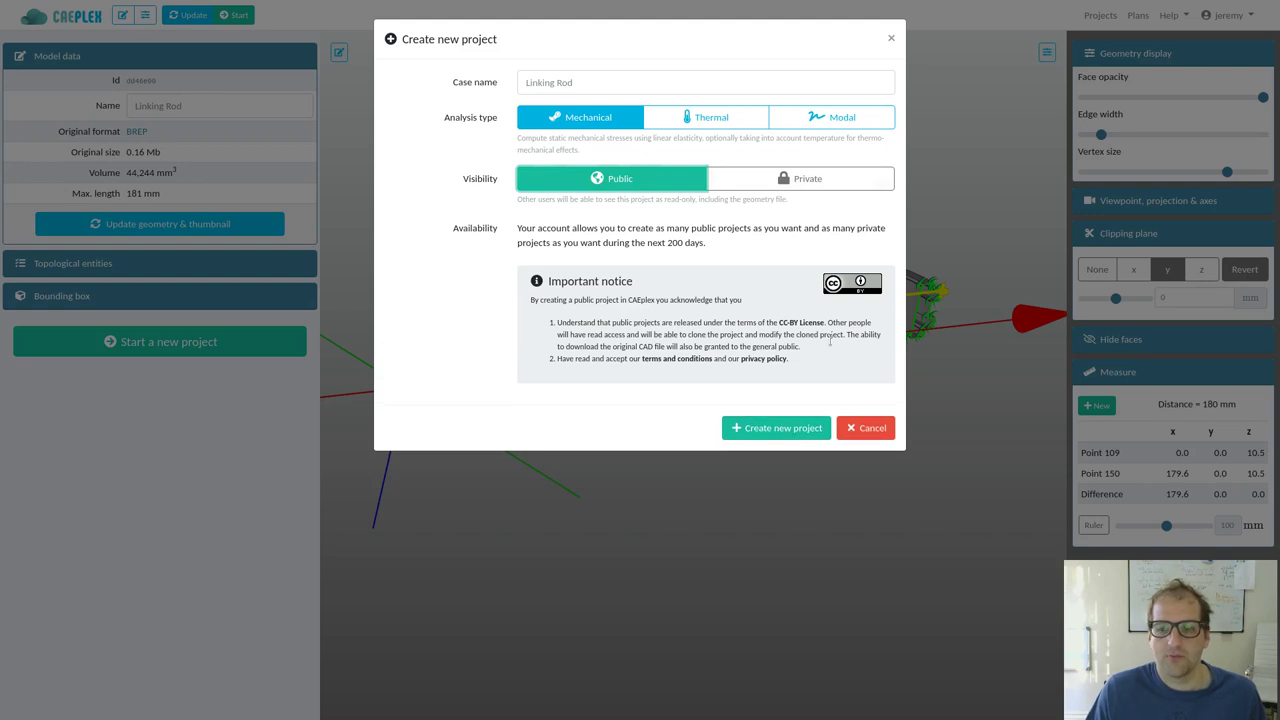
pyautogui.click(800, 428)
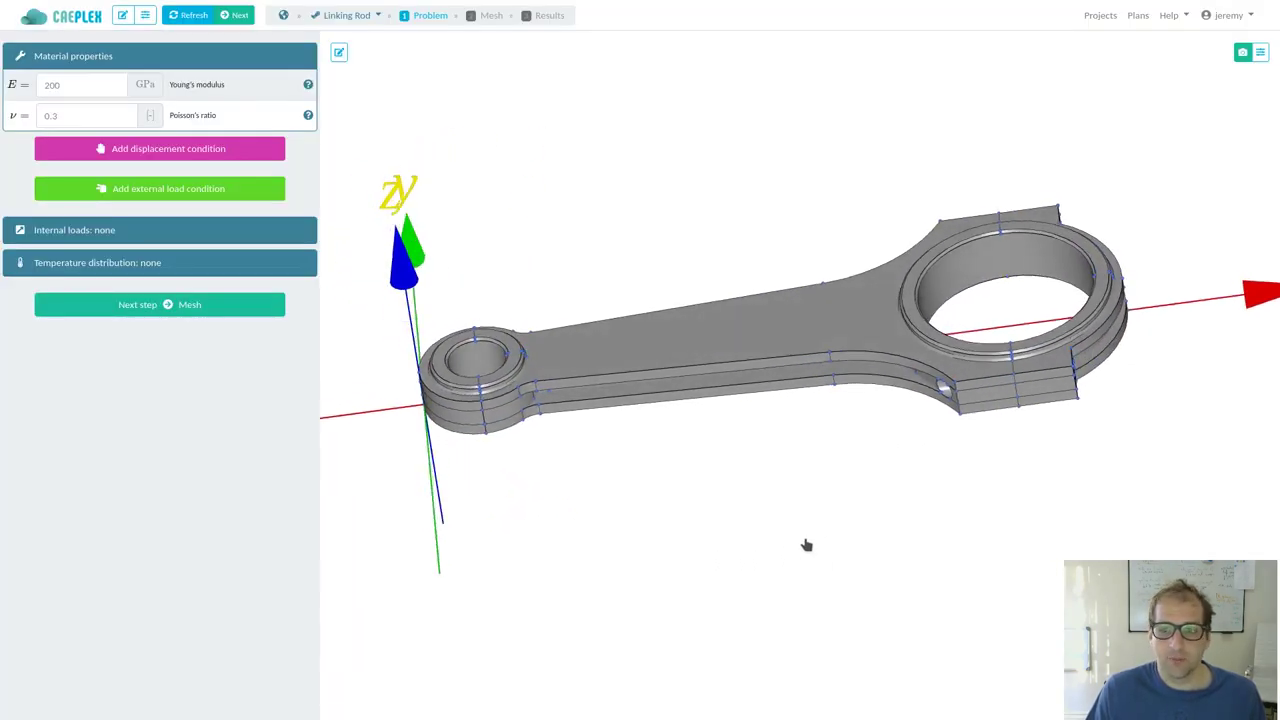
# Step: Review the material's Young's modulus and Poisson's ratio settings along with their help notes
pyautogui.moveTo(802, 537); pyautogui.dragTo(888, 523)
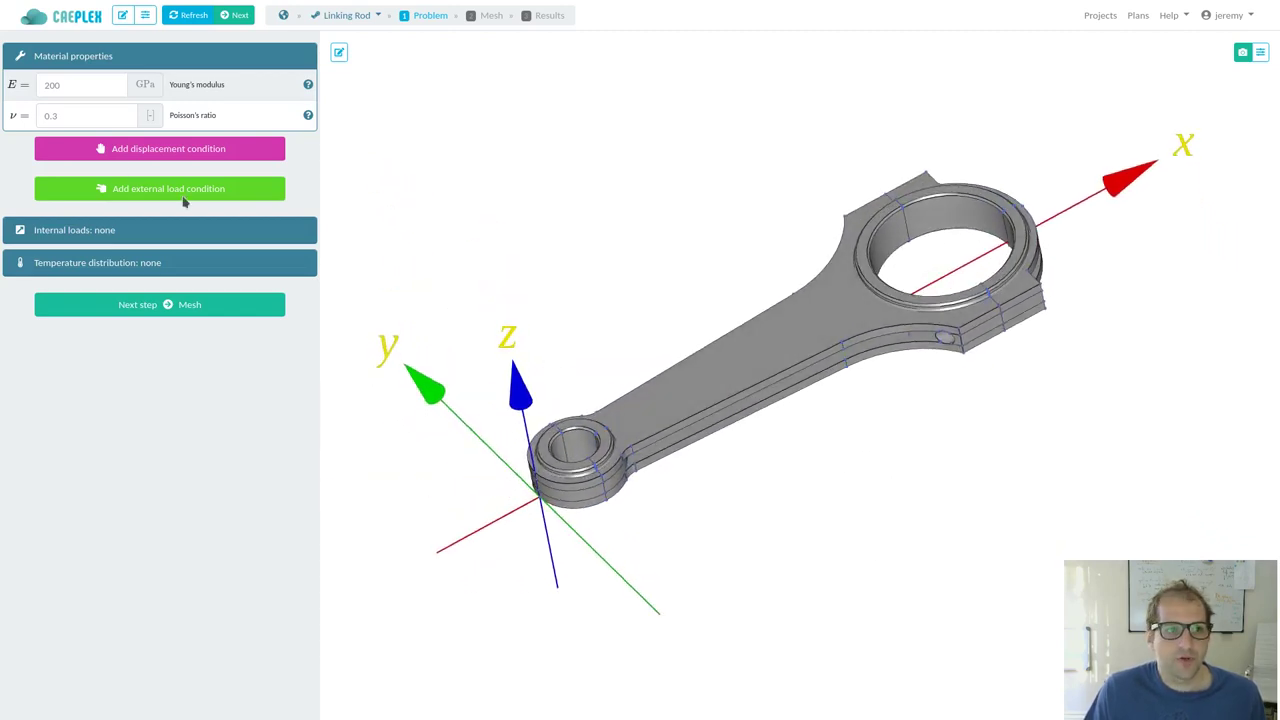
pyautogui.click(71, 84)
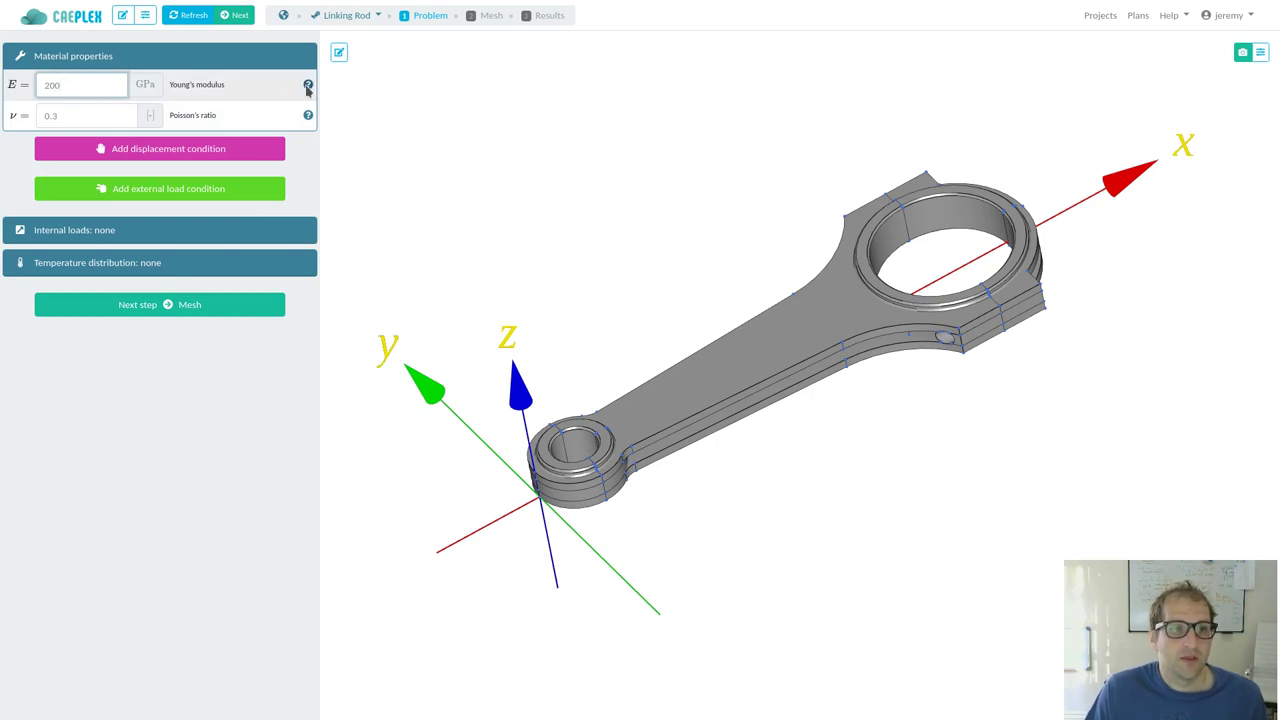
pyautogui.click(308, 86)
pyautogui.click(308, 116)
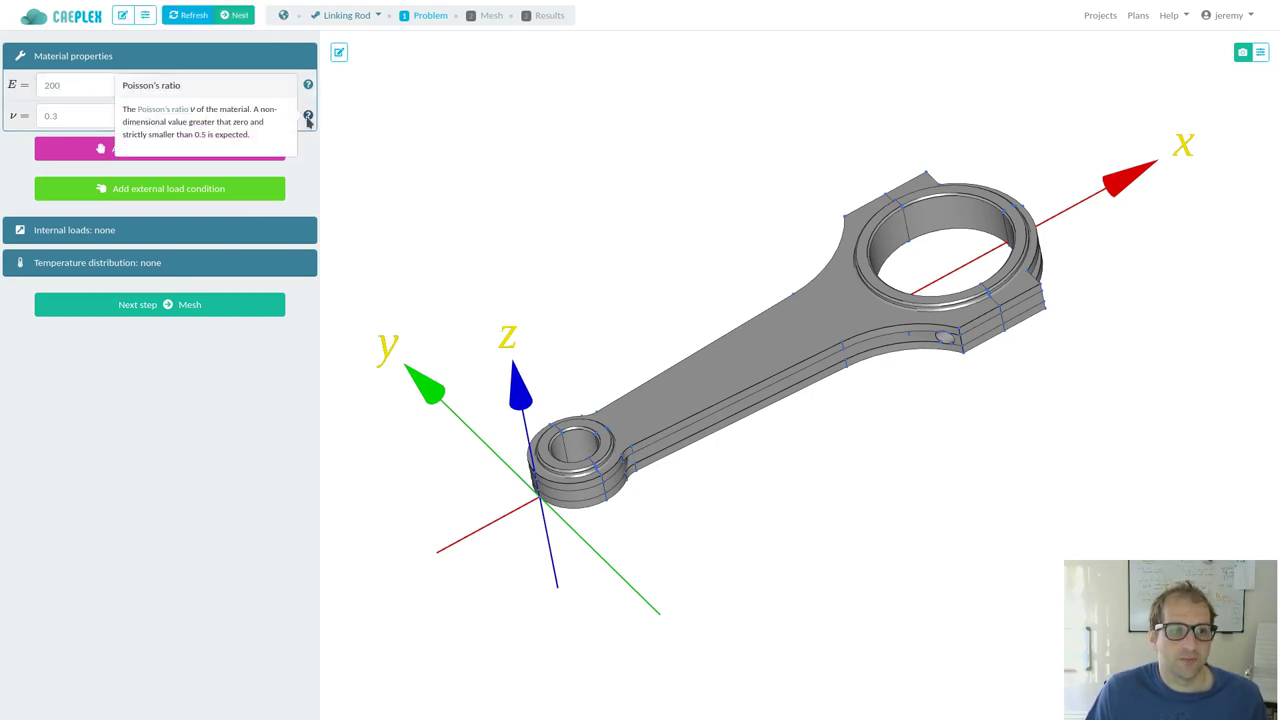
pyautogui.click(60, 85)
pyautogui.doubleClick(52, 85)
pyautogui.click(71, 115)
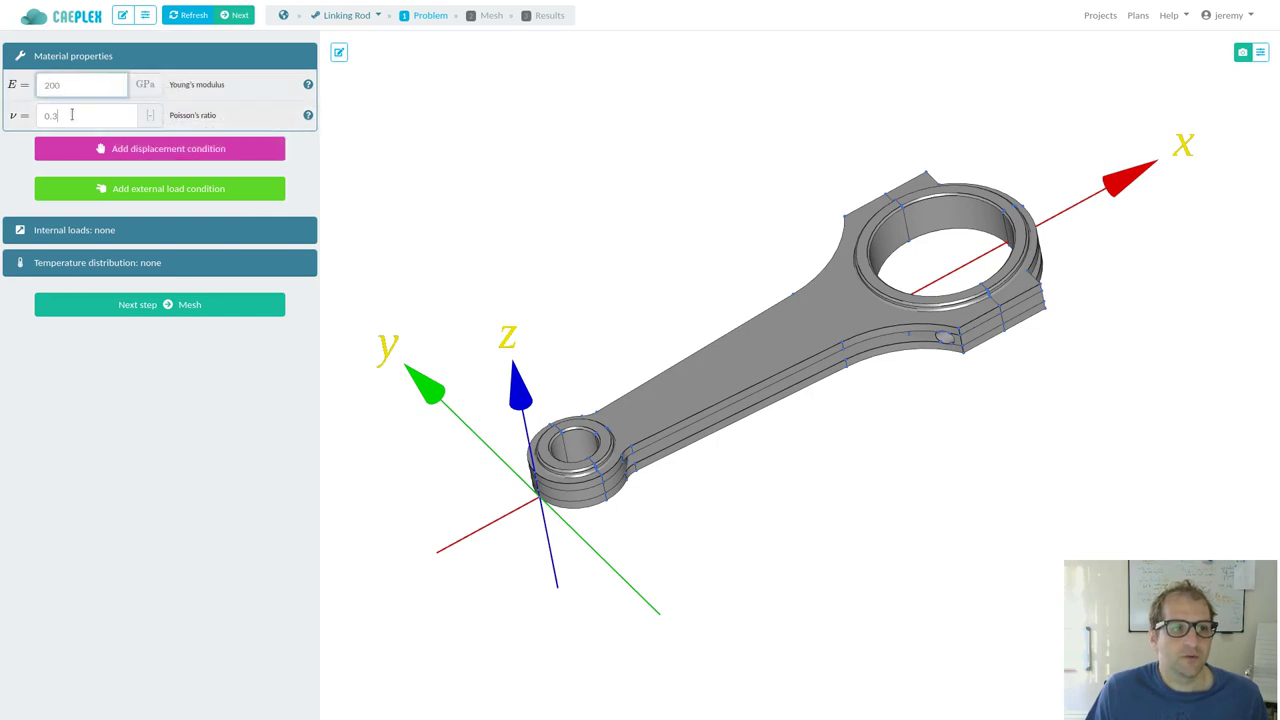
pyautogui.moveTo(71, 115); pyautogui.dragTo(44, 113)
pyautogui.click(372, 134)
# Step: Add a displacement condition and assign it to the inner cylindrical faces of the rod's large bore
pyautogui.moveTo(663, 200); pyautogui.dragTo(743, 266)
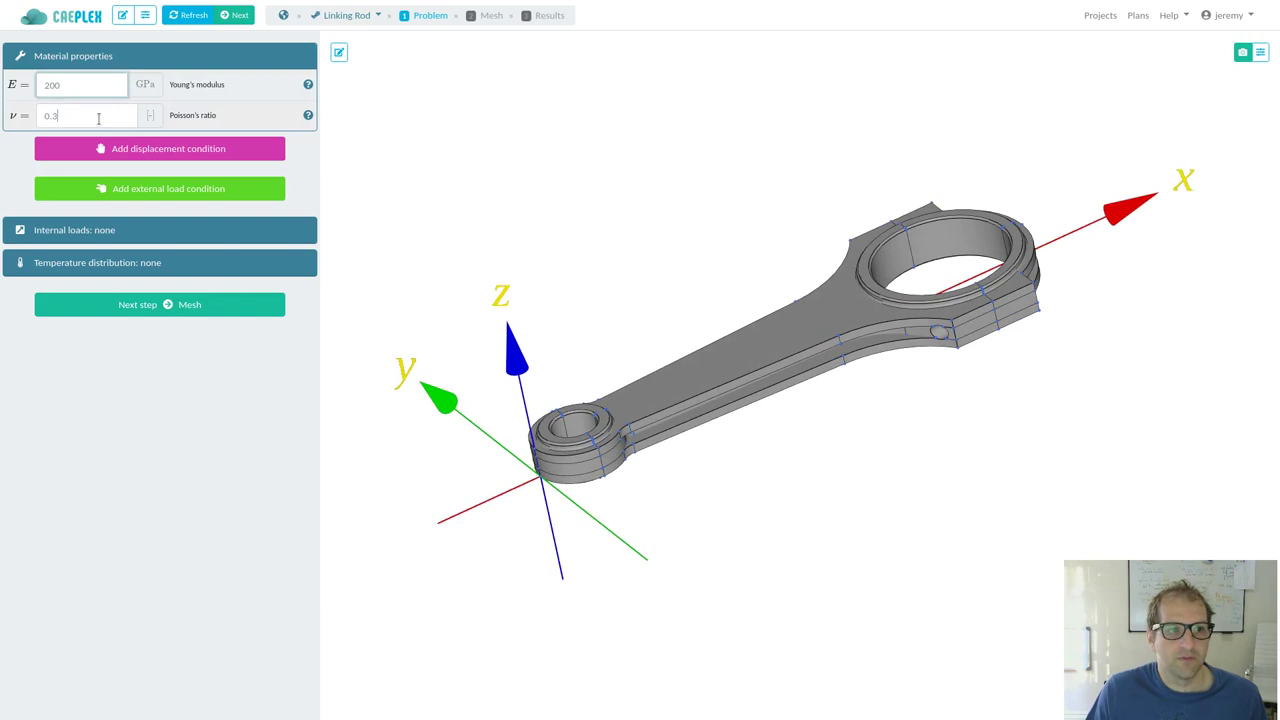
pyautogui.scroll(2, 805, 302)
pyautogui.moveTo(805, 302); pyautogui.dragTo(893, 437)
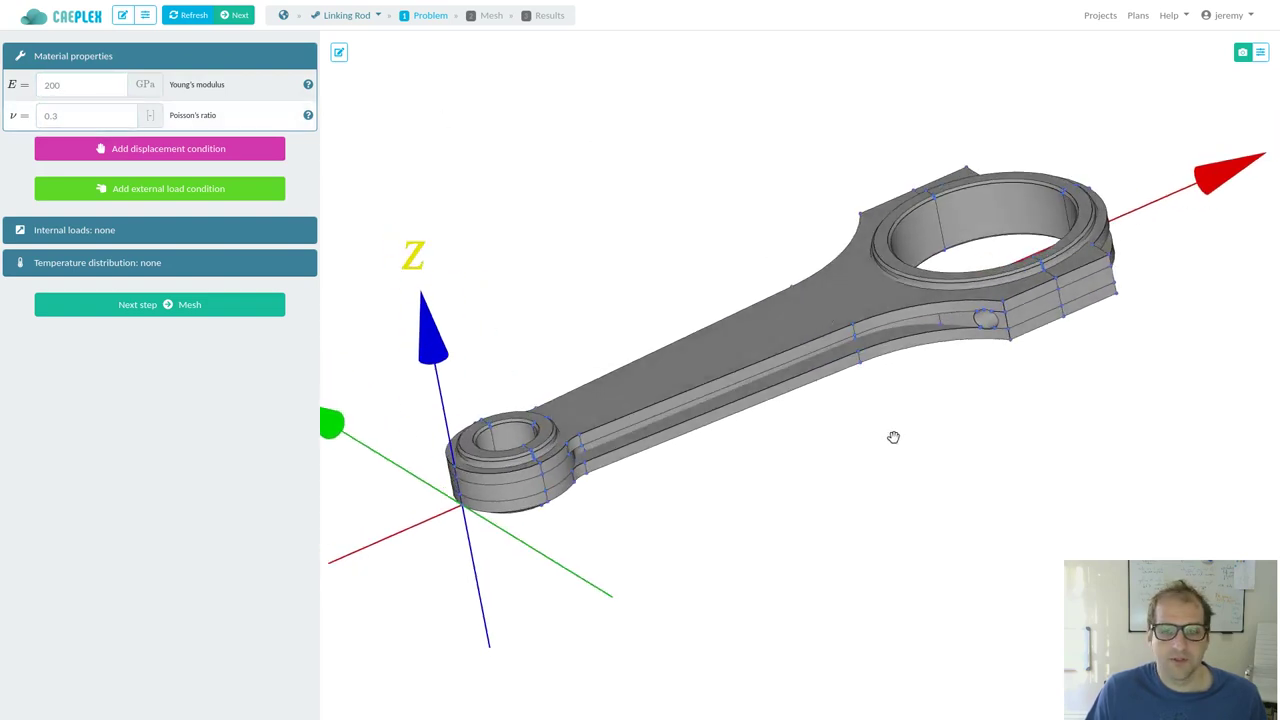
pyautogui.click(213, 150)
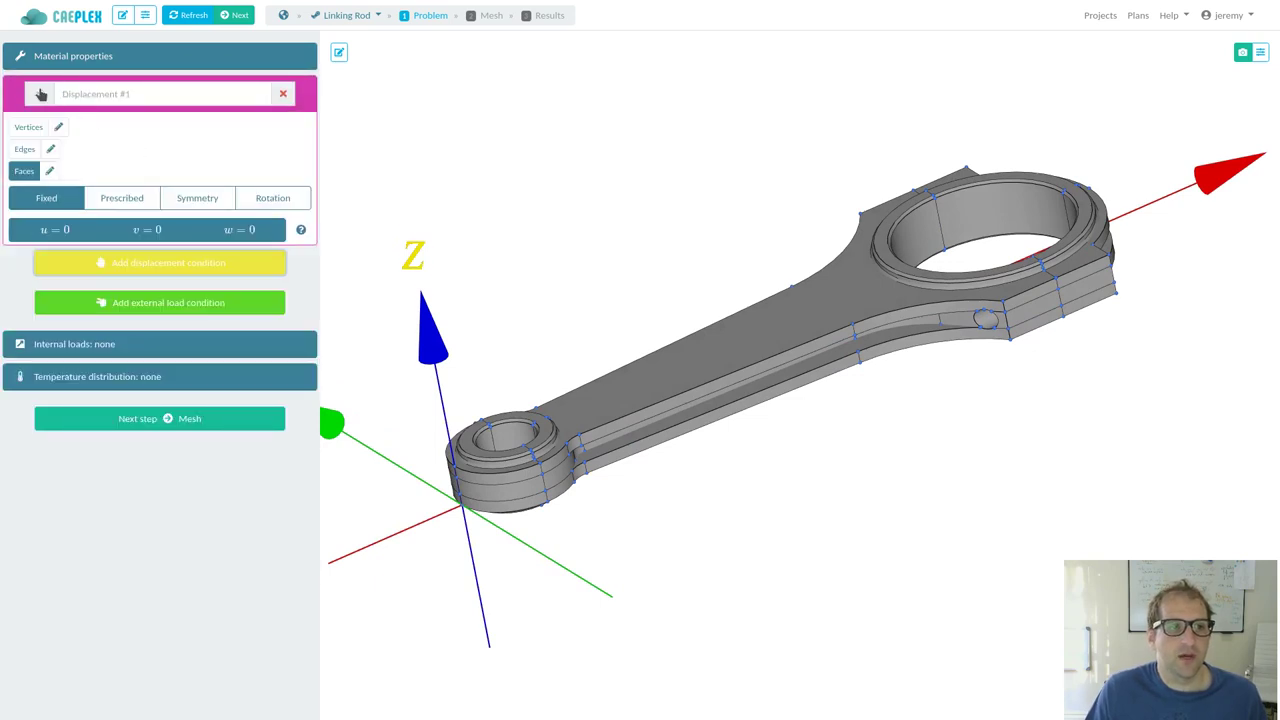
pyautogui.click(975, 207)
pyautogui.moveTo(1014, 409); pyautogui.dragTo(926, 406)
pyautogui.click(808, 238)
pyautogui.moveTo(808, 238); pyautogui.dragTo(1074, 374)
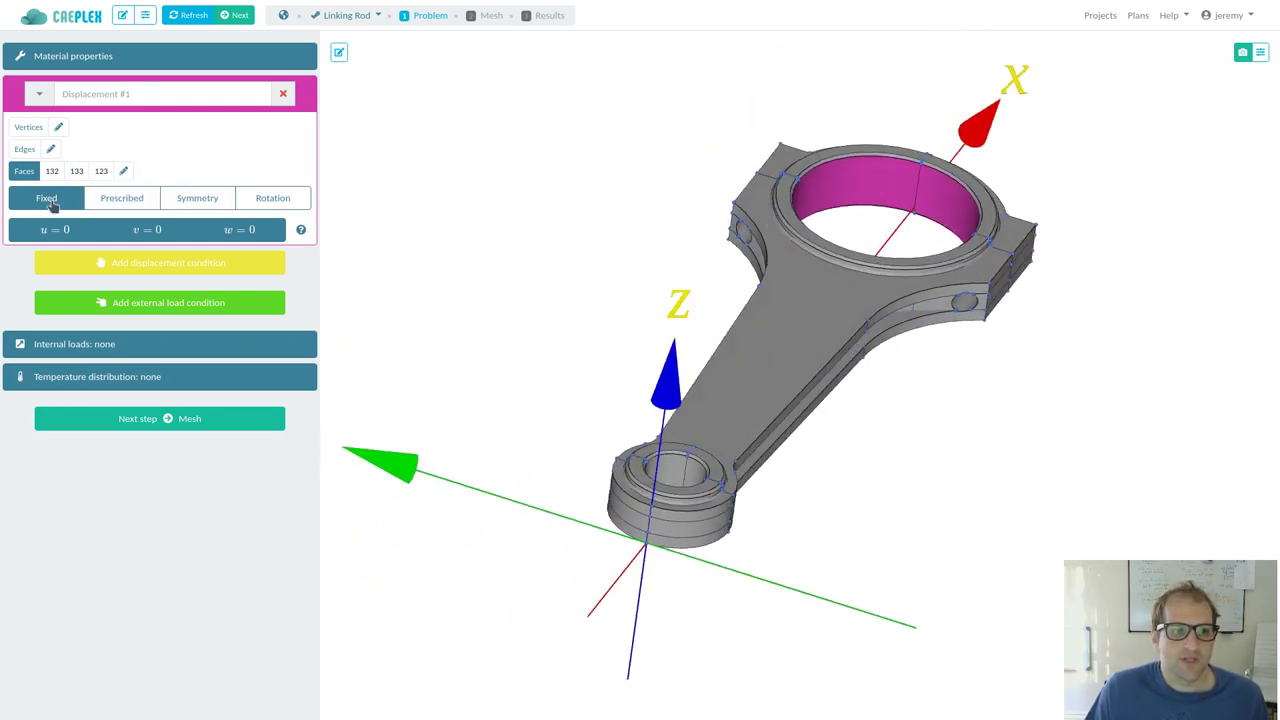
# Step: Preview the Prescribed, Symmetry and Rotation types for the displacement condition, and return it to Fixed
pyautogui.click(118, 204)
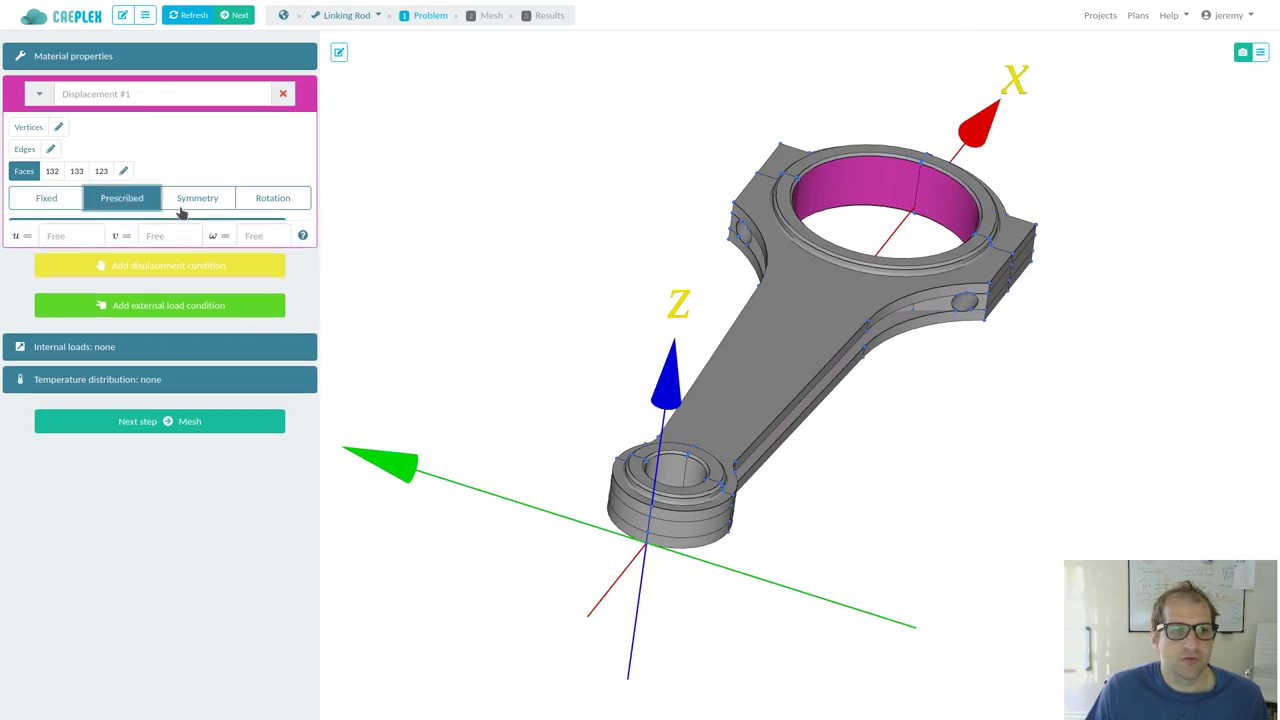
pyautogui.click(200, 205)
pyautogui.click(273, 200)
pyautogui.click(44, 198)
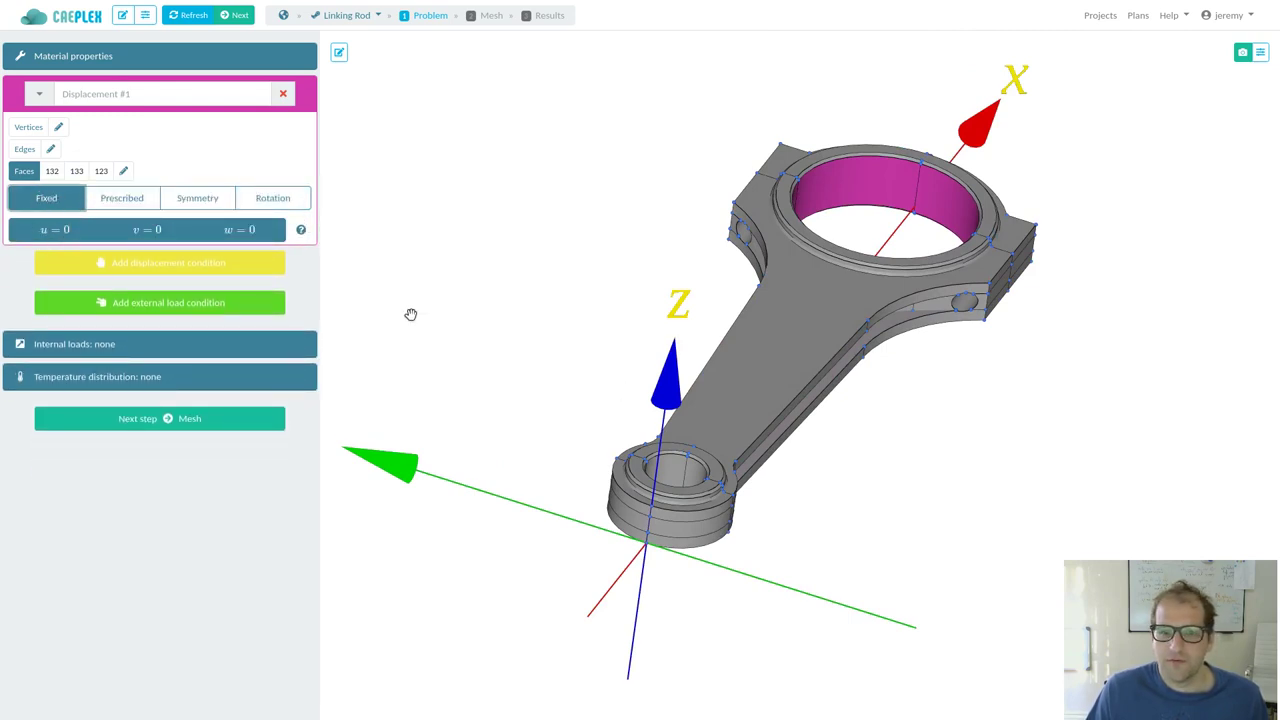
# Step: Try releasing the u and w components of the large bore's Fixed condition, and constrain both again
pyautogui.moveTo(487, 300); pyautogui.dragTo(448, 343)
pyautogui.click(52, 230)
pyautogui.click(232, 230)
pyautogui.click(55, 230)
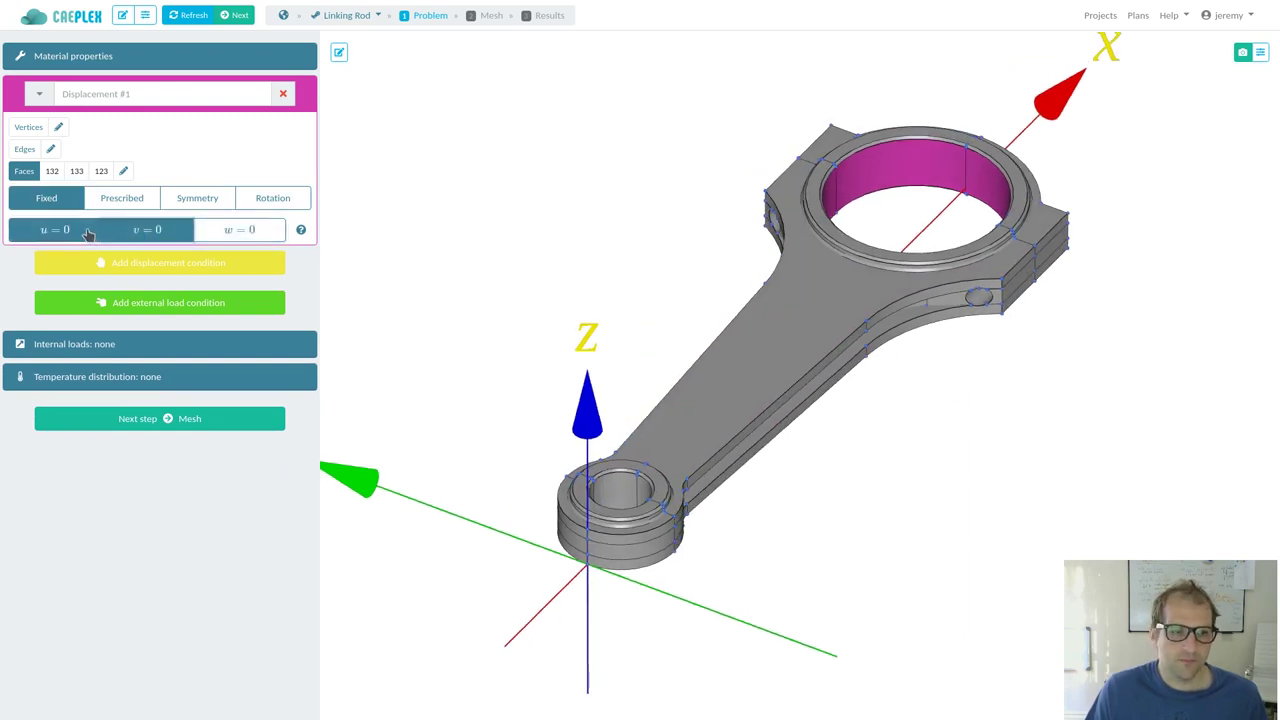
pyautogui.click(245, 230)
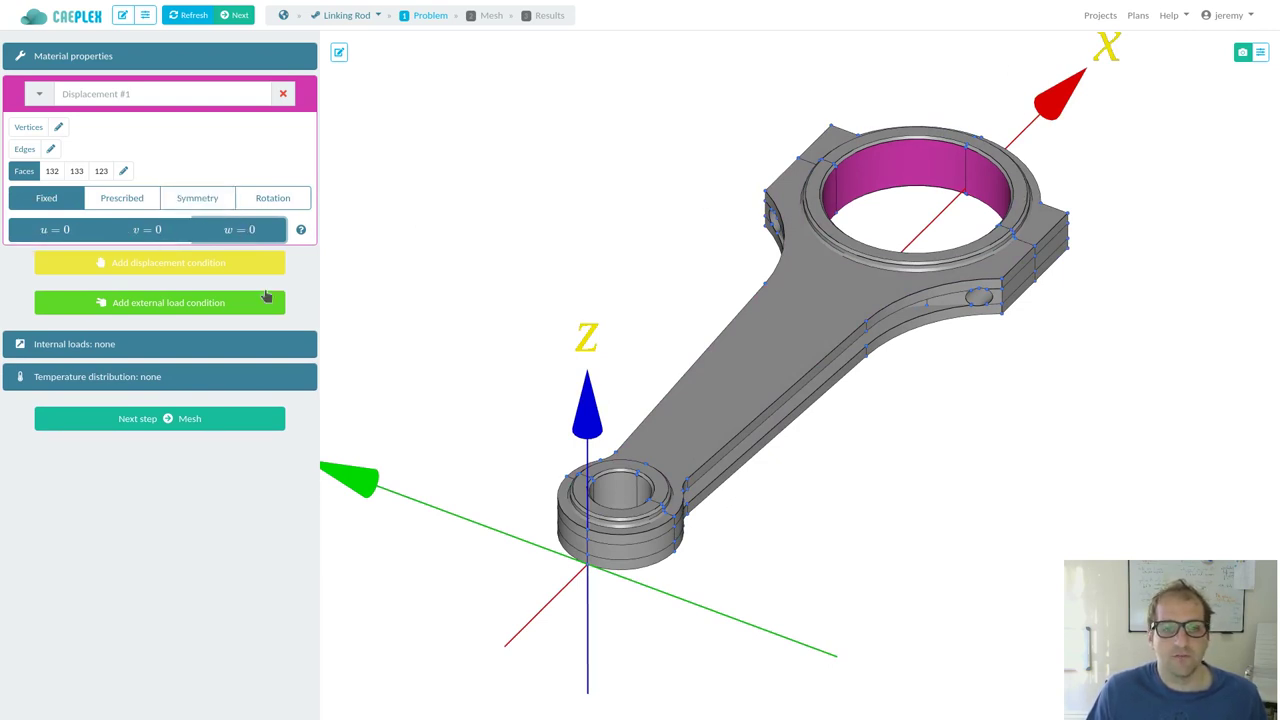
# Step: Try a Prescribed displacement on the large bore with u set to 1, and return the condition to Fixed
pyautogui.scroll(-2, 786, 580)
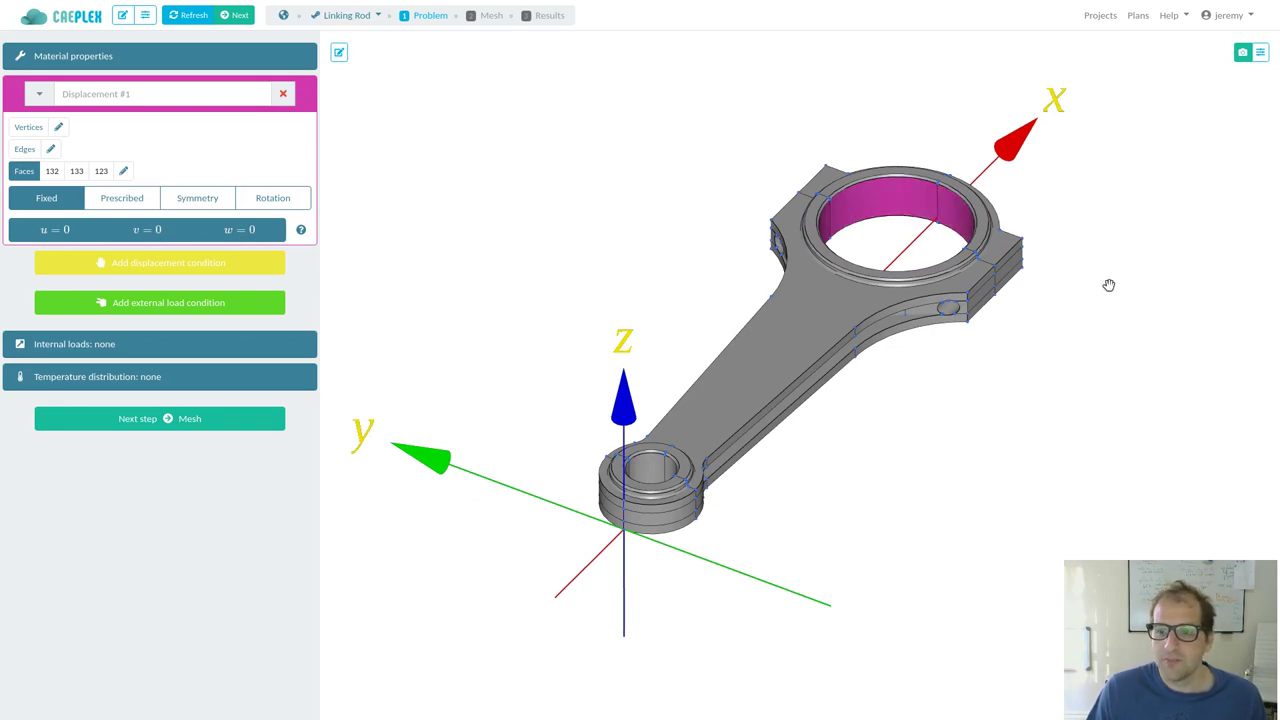
pyautogui.moveTo(1219, 281)
pyautogui.mouseDown()
pyautogui.moveTo(1194, 331)
pyautogui.moveTo(1220, 293)
pyautogui.mouseUp()
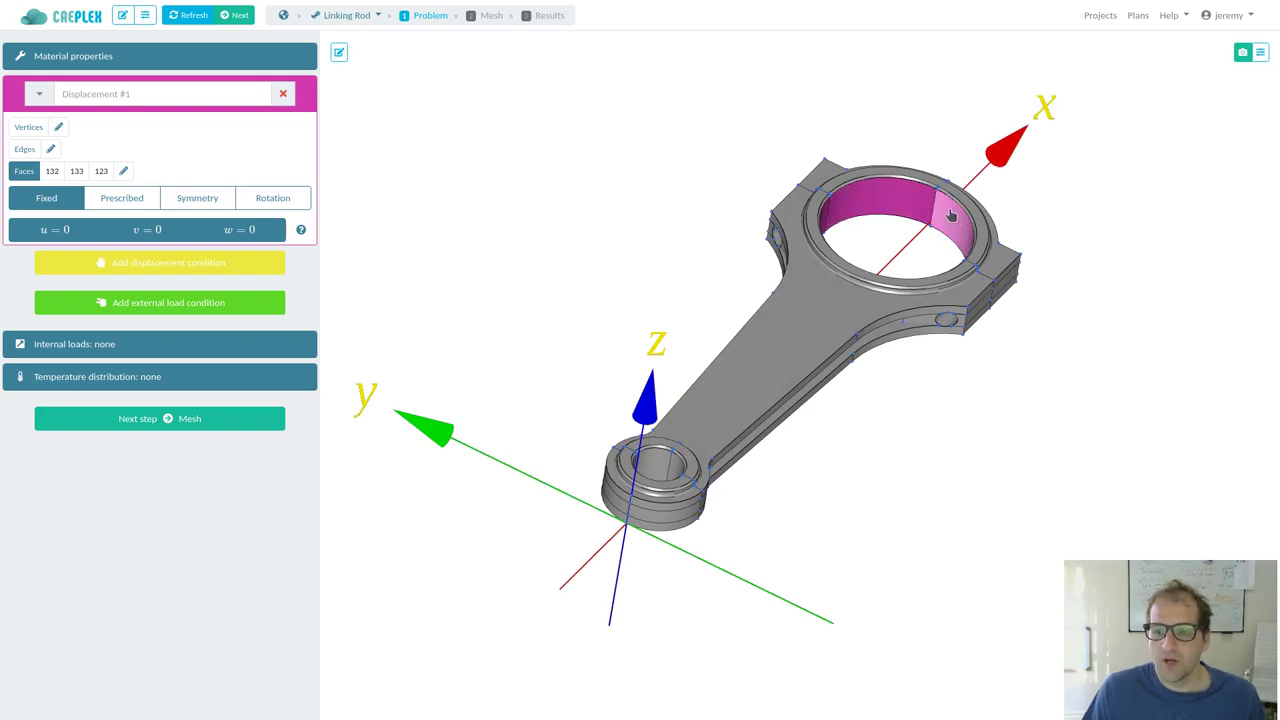
pyautogui.click(104, 198)
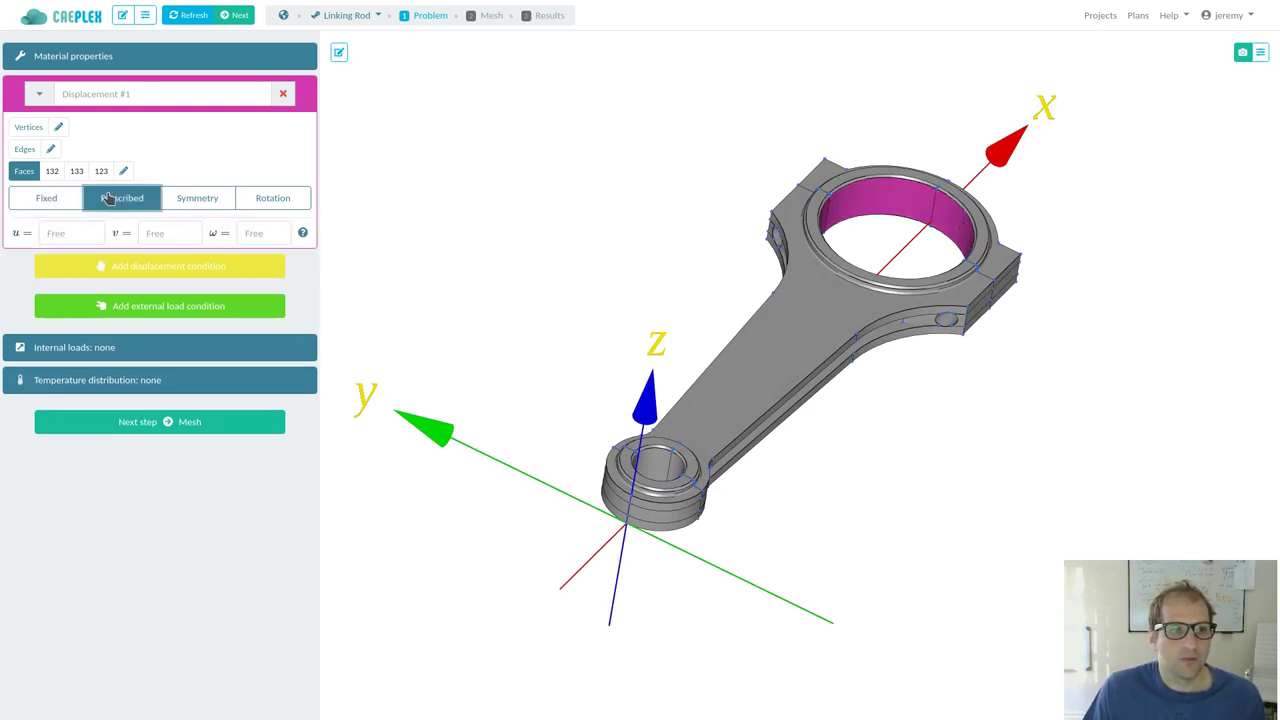
pyautogui.moveTo(786, 263); pyautogui.dragTo(613, 216)
pyautogui.click(69, 231)
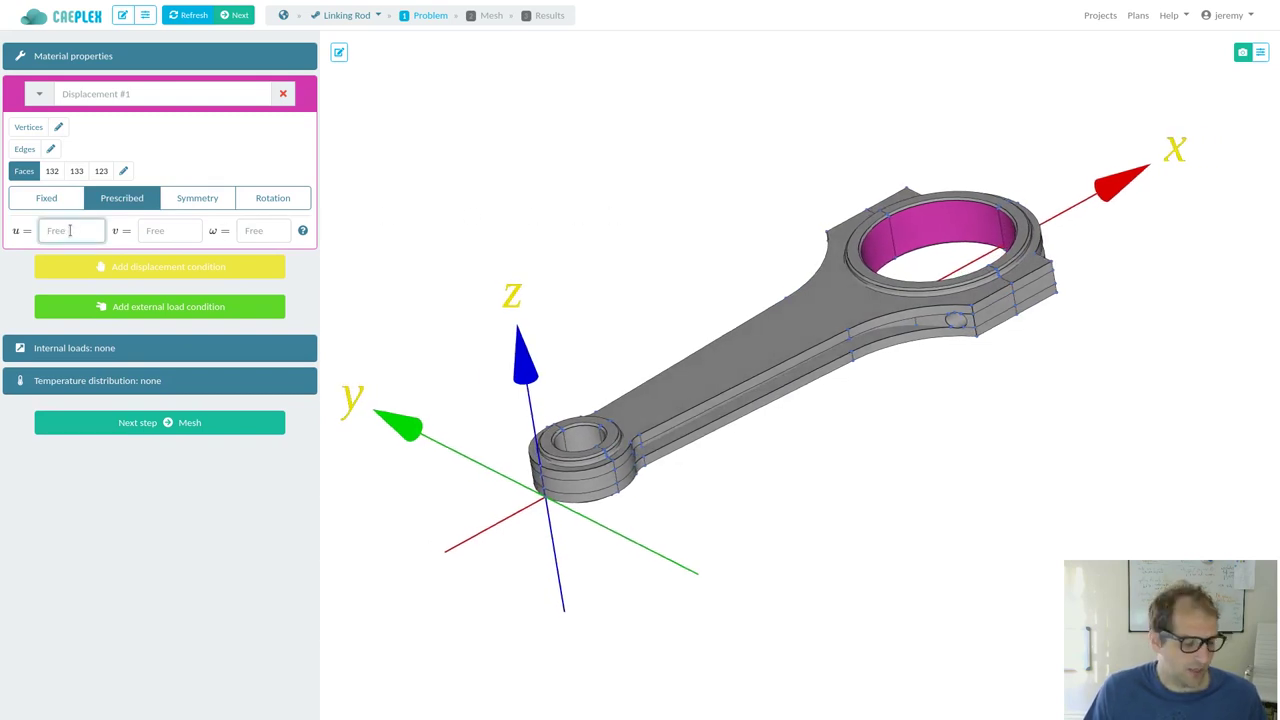
pyautogui.write('1')
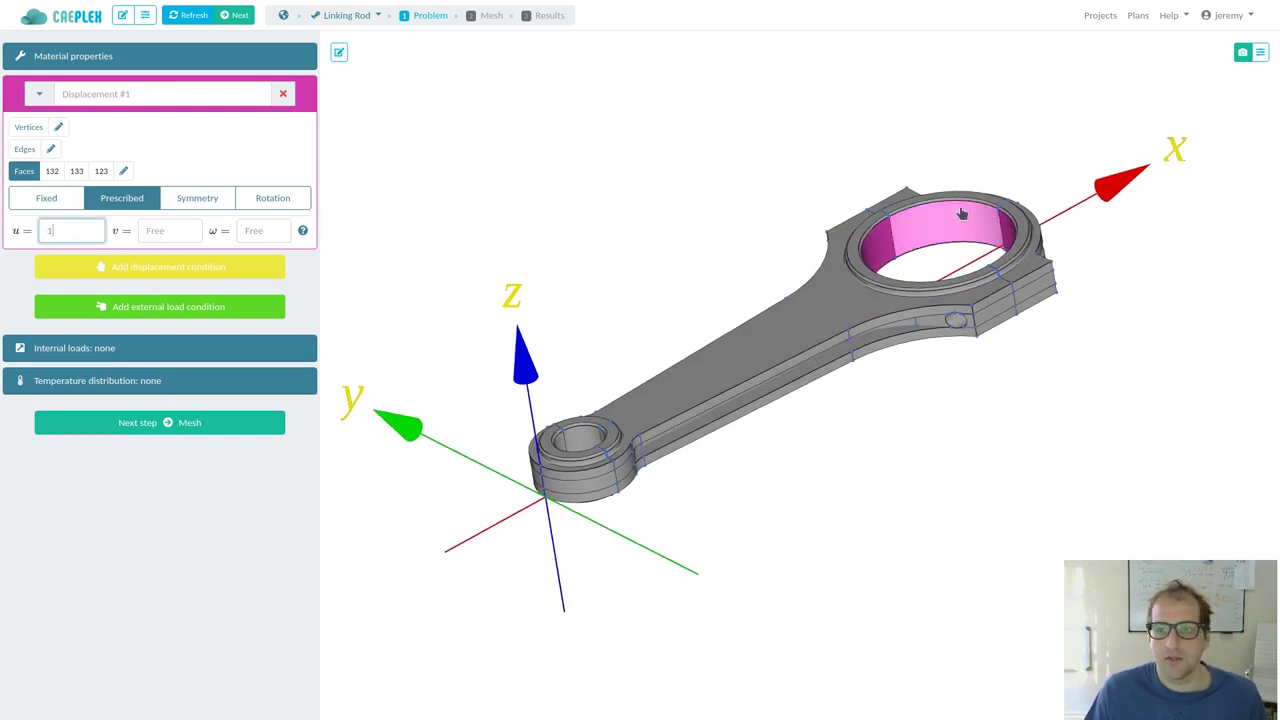
pyautogui.moveTo(1040, 409); pyautogui.dragTo(1062, 452)
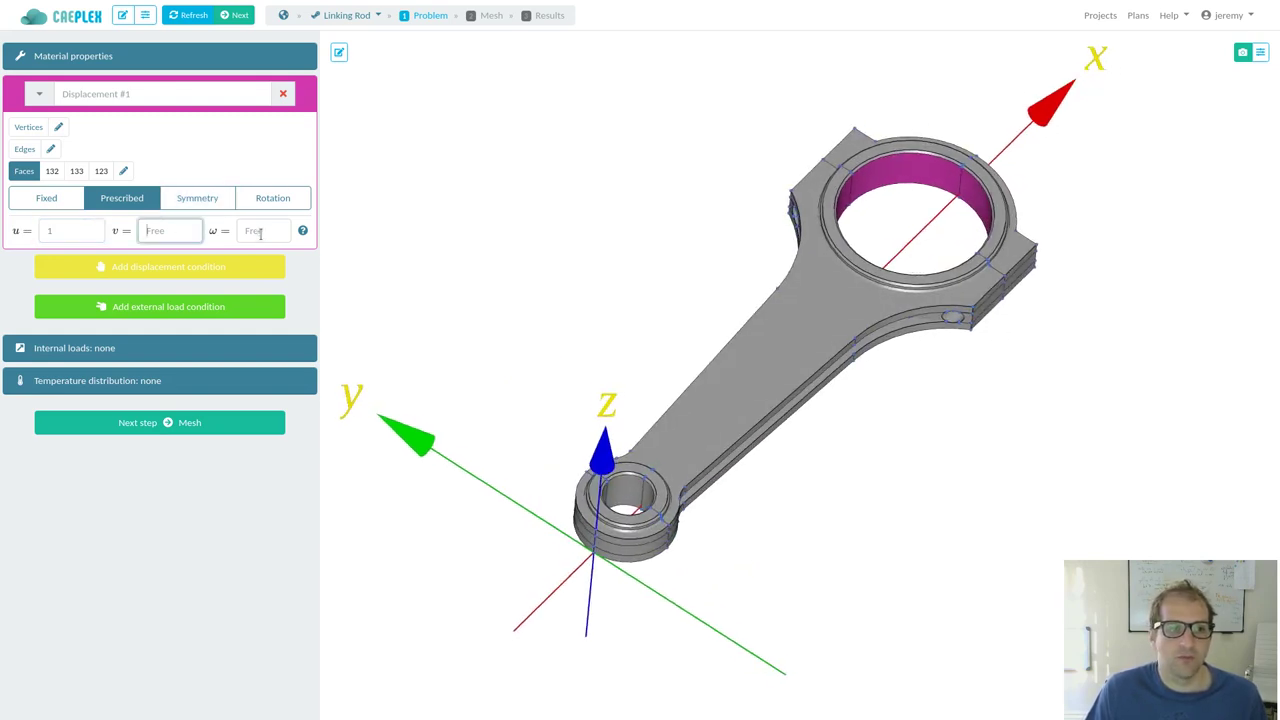
pyautogui.click(190, 231)
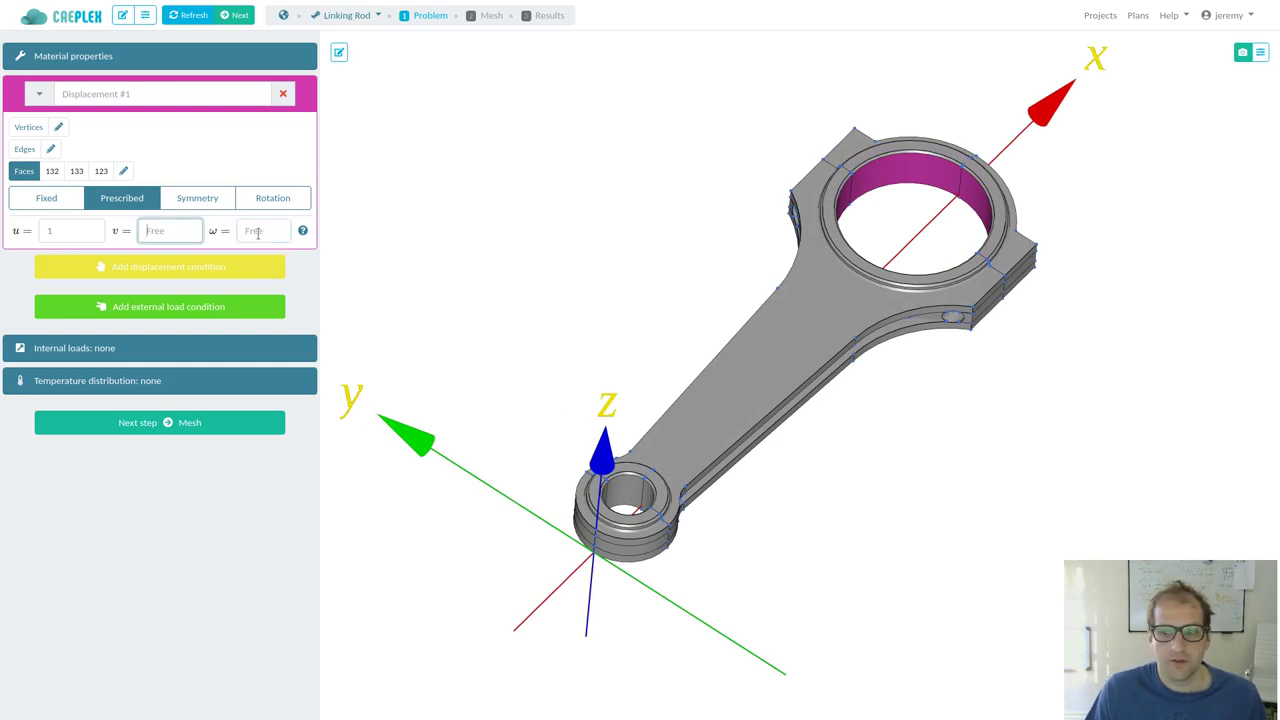
pyautogui.click(46, 198)
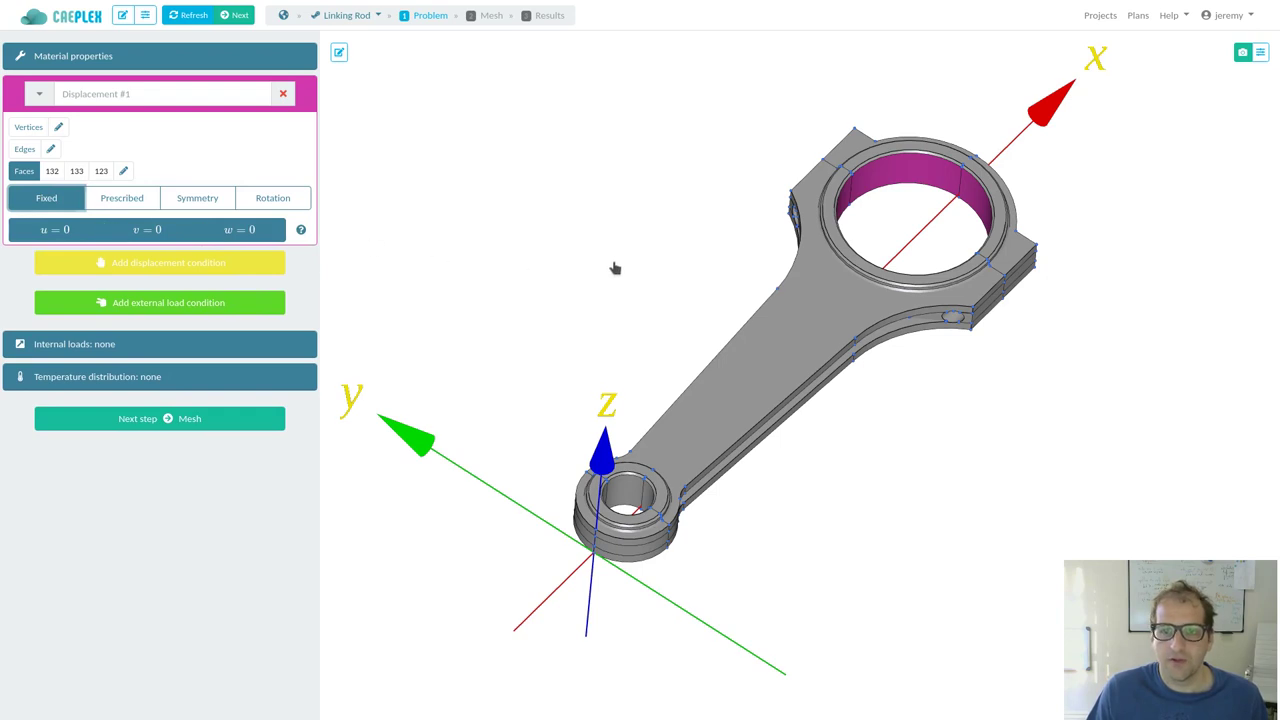
# Step: Add an external load condition, preview its Moment and Force types, and keep the type as Pressure
pyautogui.moveTo(614, 263); pyautogui.dragTo(606, 230)
pyautogui.moveTo(686, 472); pyautogui.dragTo(901, 492)
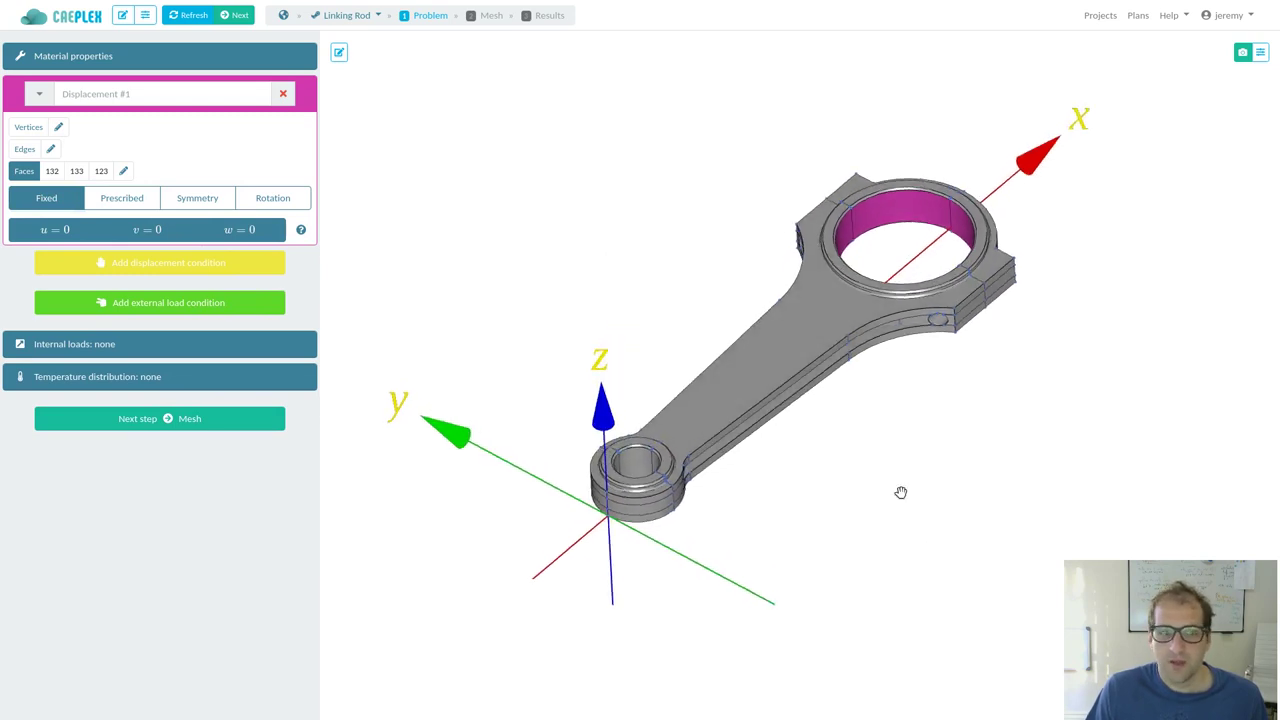
pyautogui.click(166, 304)
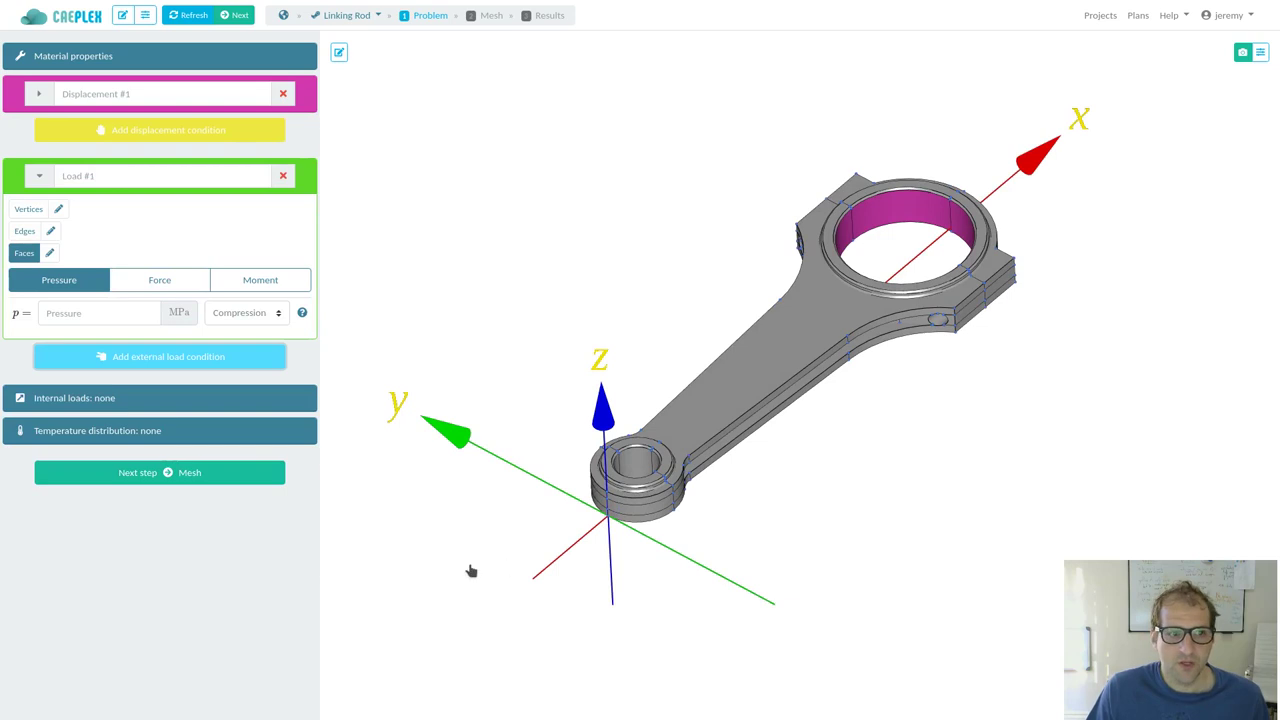
pyautogui.moveTo(474, 567); pyautogui.dragTo(652, 490)
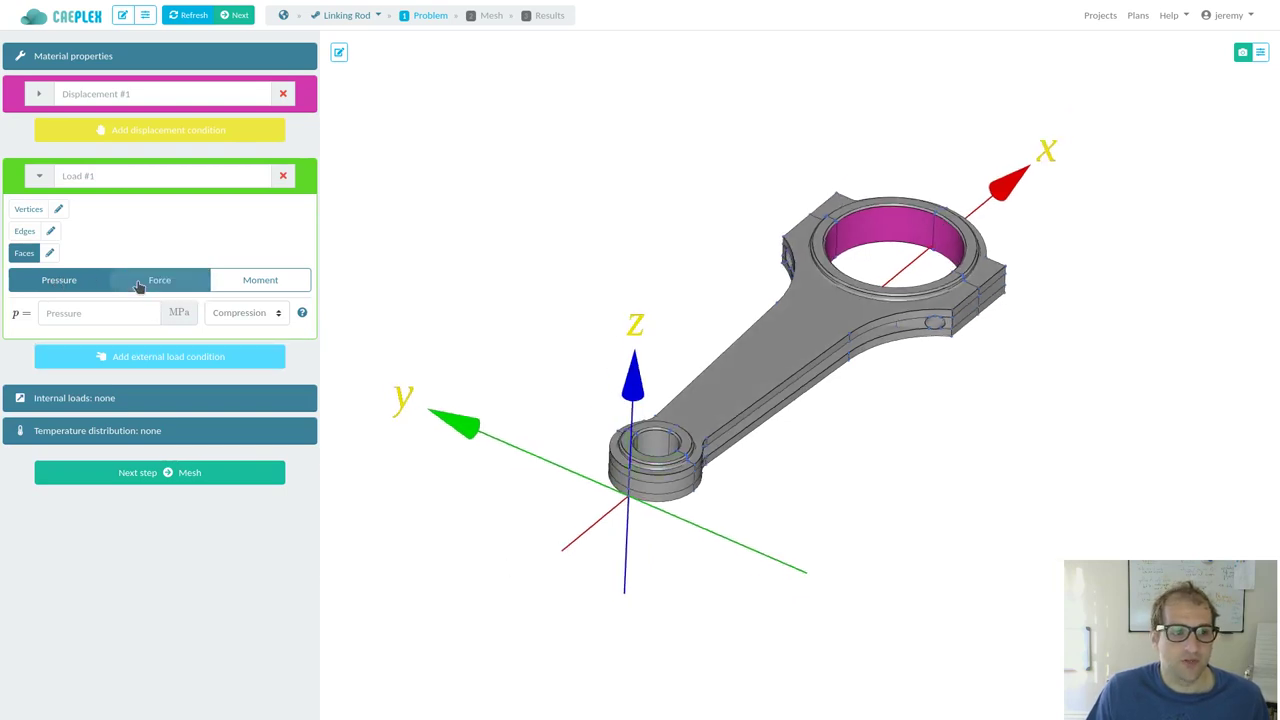
pyautogui.click(260, 280)
pyautogui.click(160, 280)
pyautogui.click(80, 284)
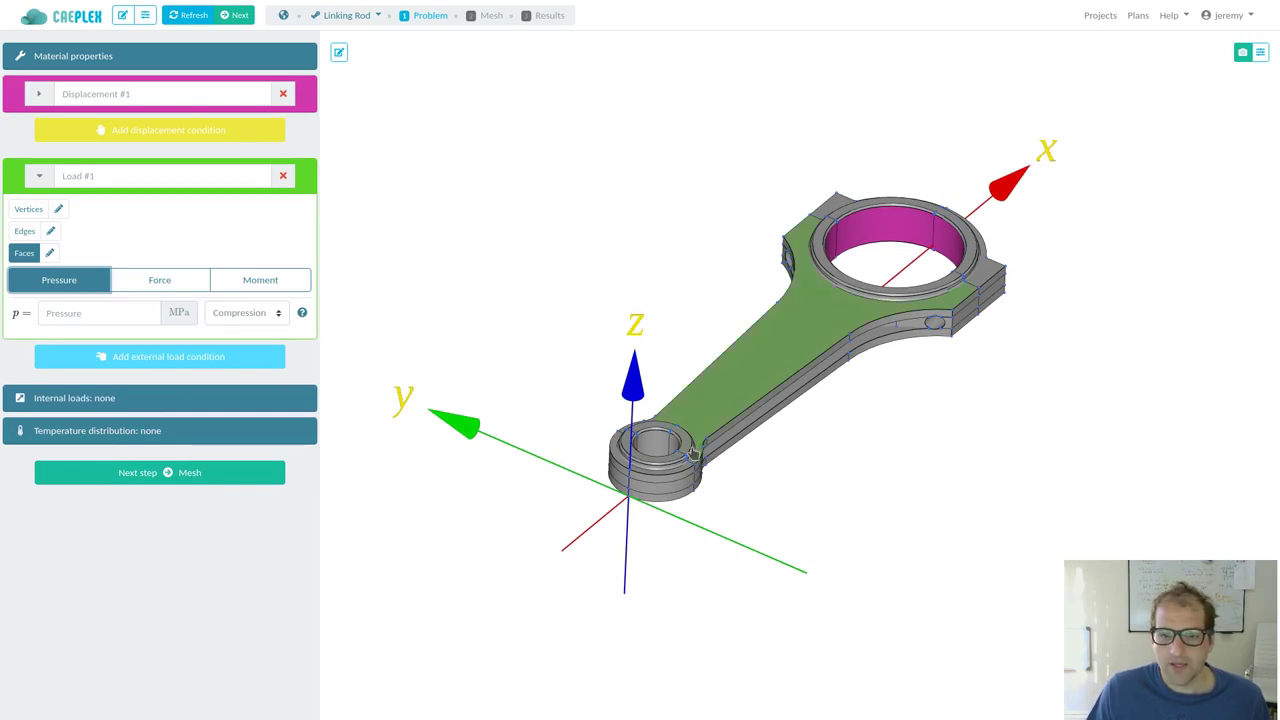
# Step: Assign the load to inner faces 125 and 126 of the rod's small bore and set the pressure to 20 MPa
pyautogui.click(662, 447)
pyautogui.click(650, 443)
pyautogui.moveTo(557, 360); pyautogui.dragTo(587, 405)
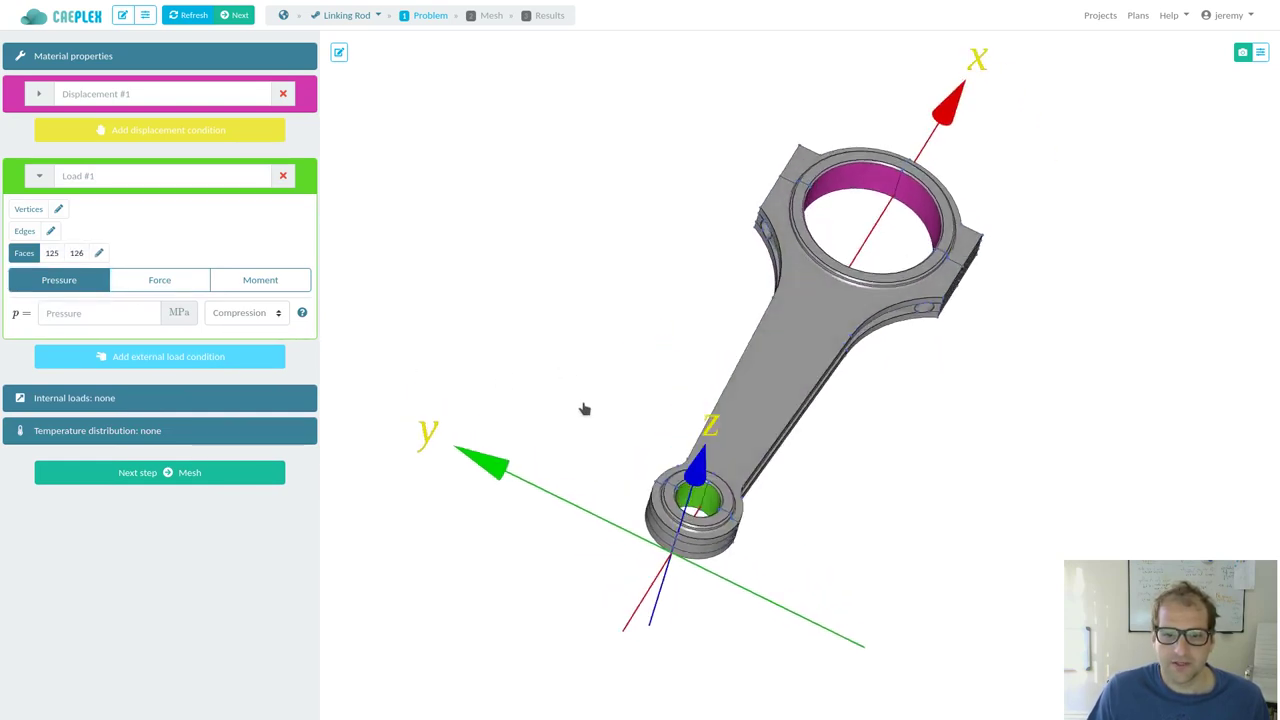
pyautogui.click(111, 313)
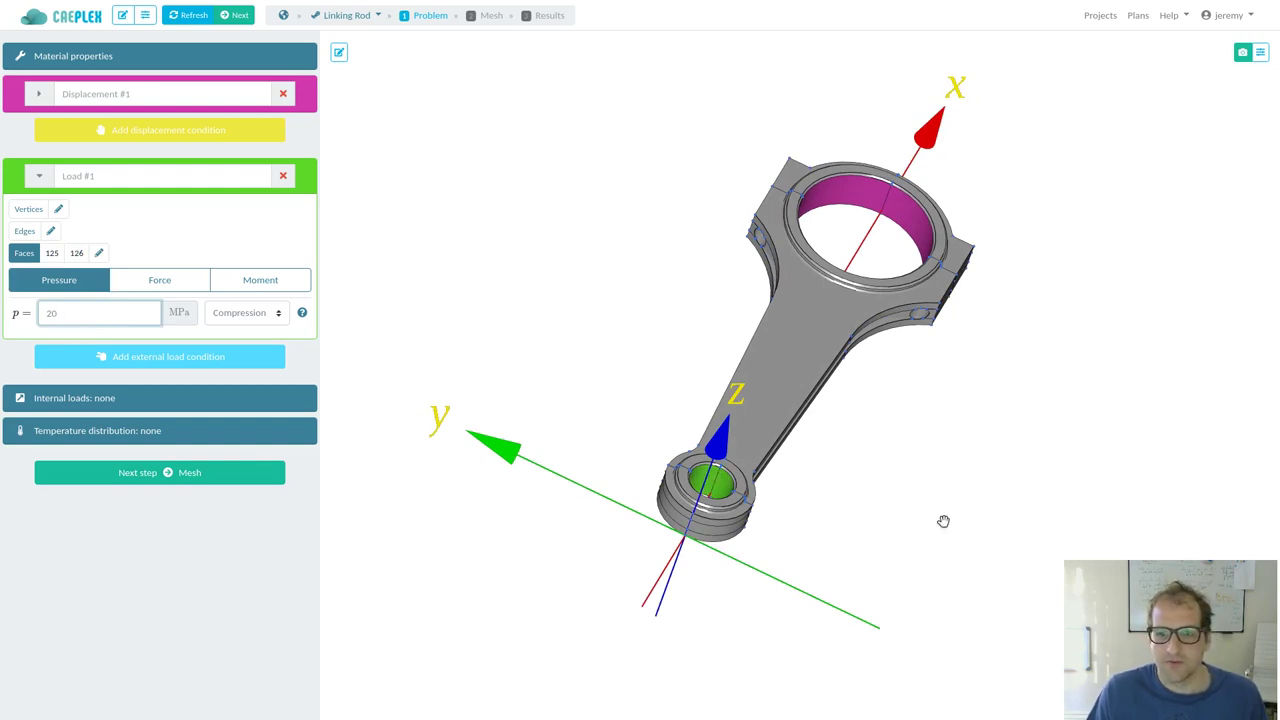
pyautogui.moveTo(943, 520); pyautogui.dragTo(456, 356)
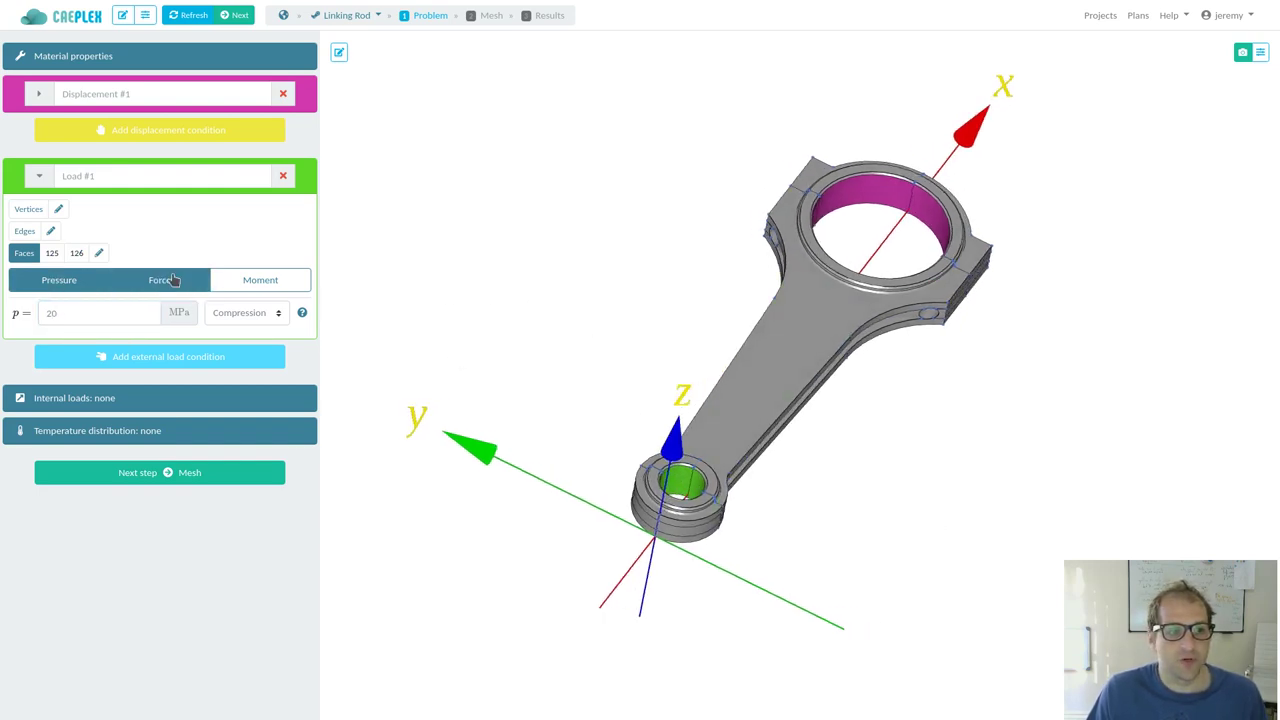
# Step: Add the small bore's remaining inner face, 135, to the pressure load and examine the loaded bore from several angles
pyautogui.moveTo(654, 240); pyautogui.dragTo(612, 319)
pyautogui.moveTo(846, 643); pyautogui.dragTo(794, 543)
pyautogui.click(622, 519)
pyautogui.moveTo(649, 511); pyautogui.dragTo(729, 545)
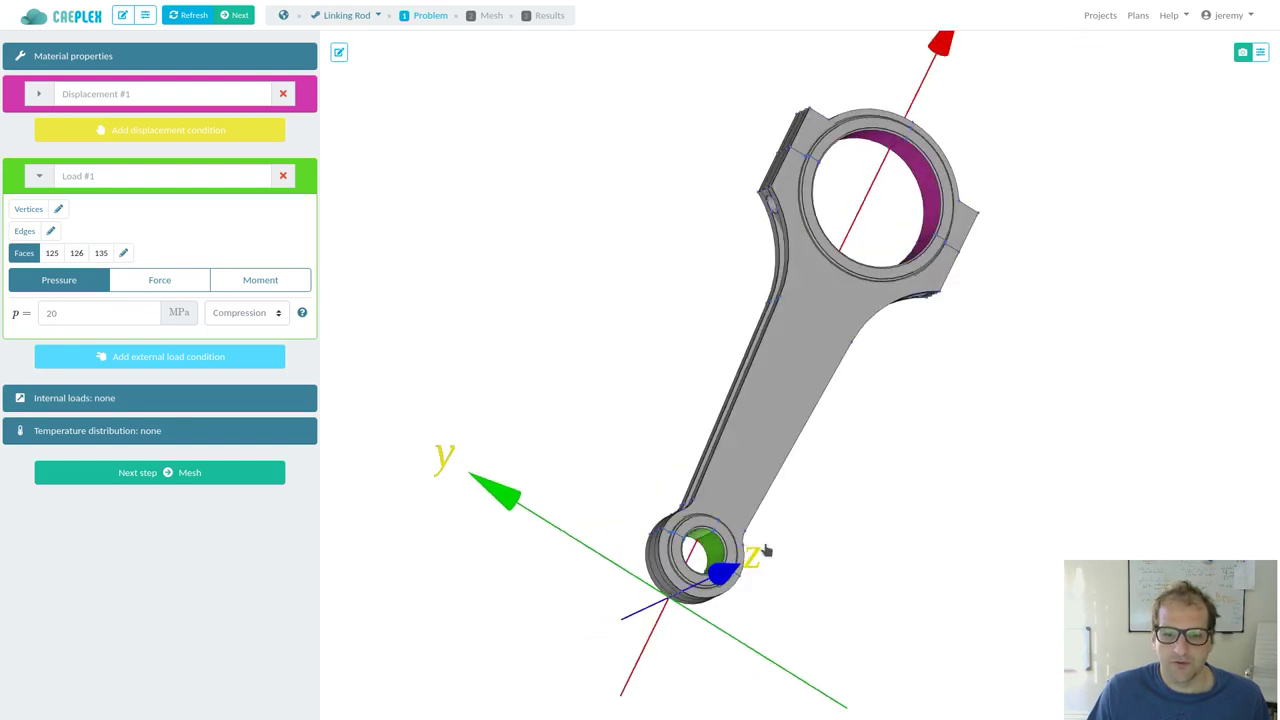
pyautogui.moveTo(846, 583); pyautogui.dragTo(568, 519)
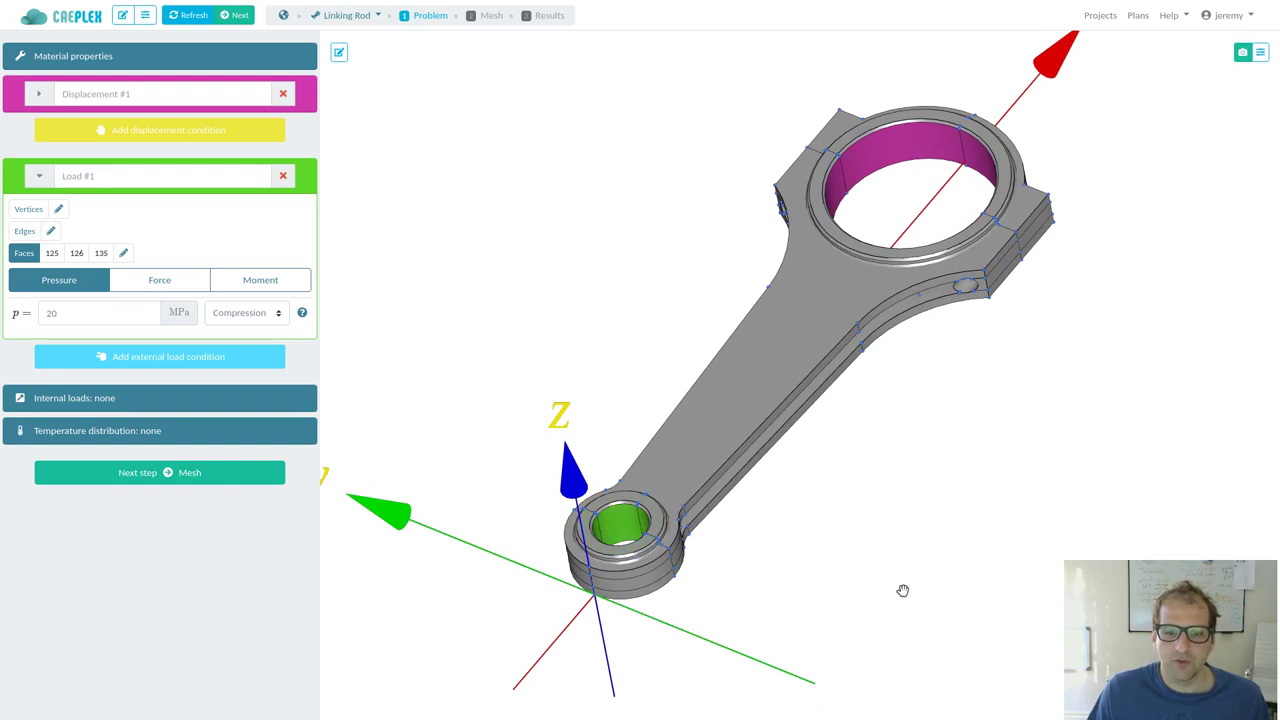
pyautogui.moveTo(894, 601); pyautogui.dragTo(580, 565)
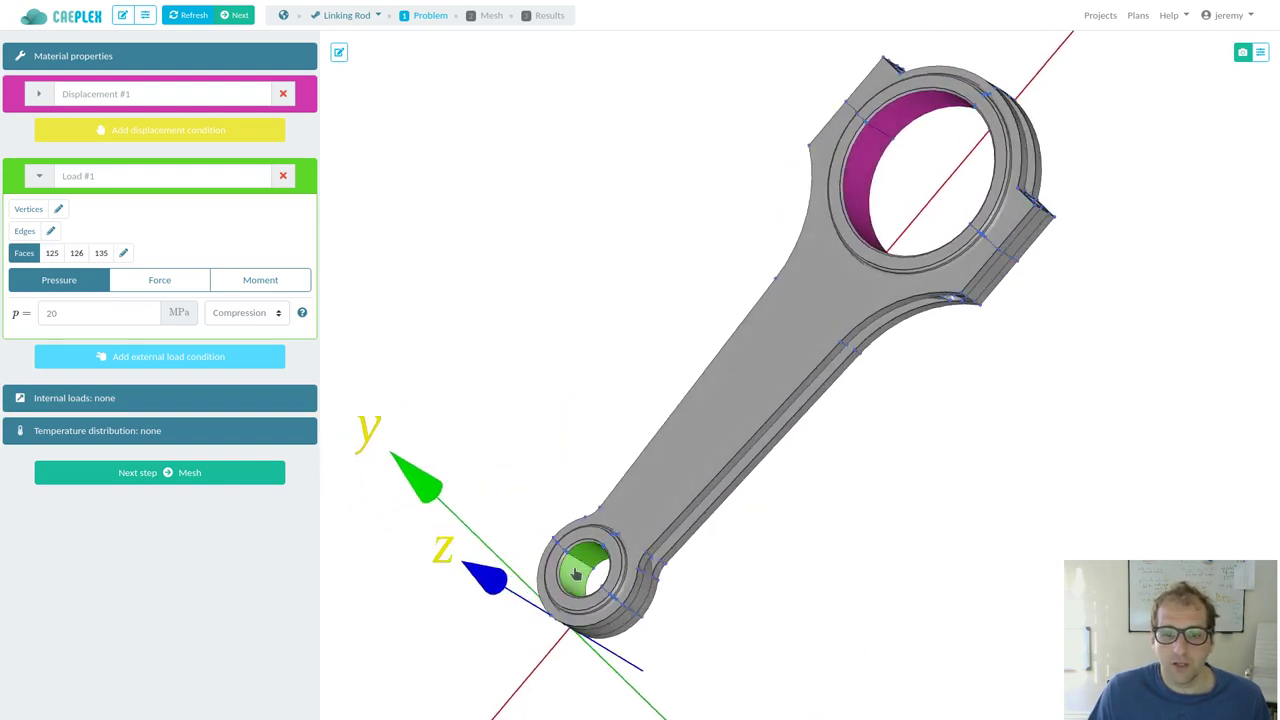
pyautogui.moveTo(714, 591); pyautogui.dragTo(620, 562)
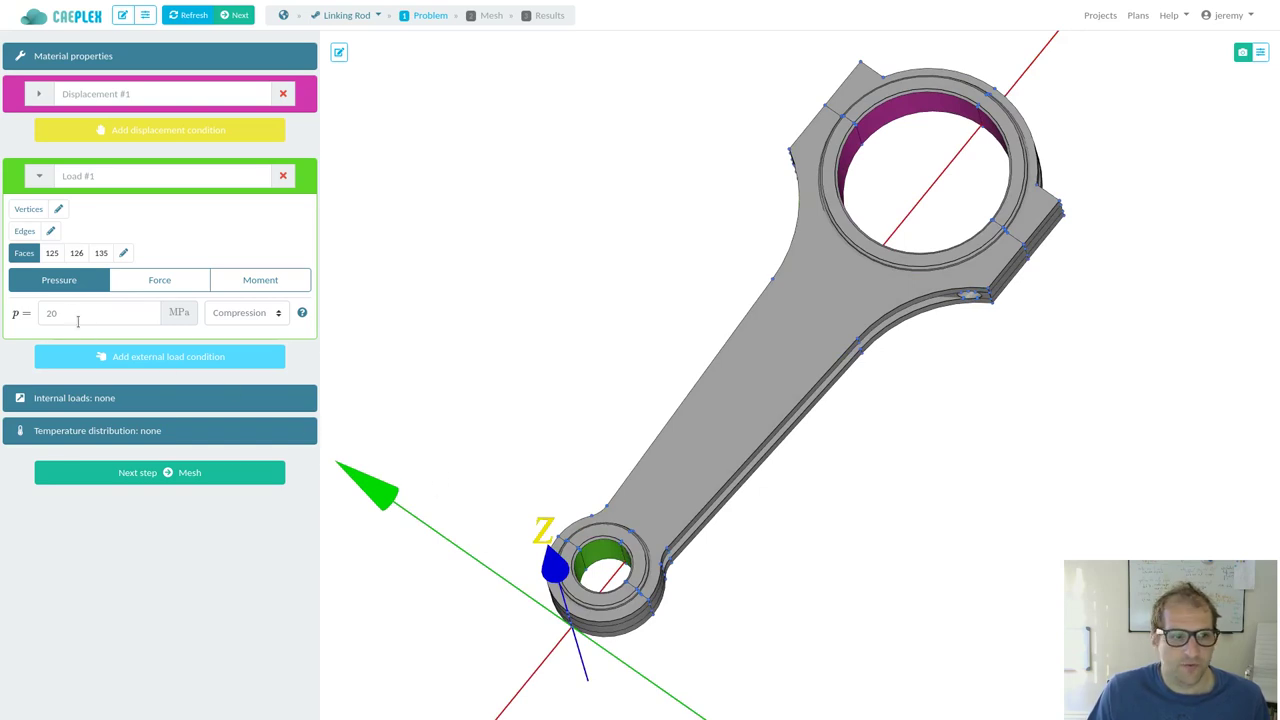
pyautogui.moveTo(628, 562); pyautogui.dragTo(800, 689)
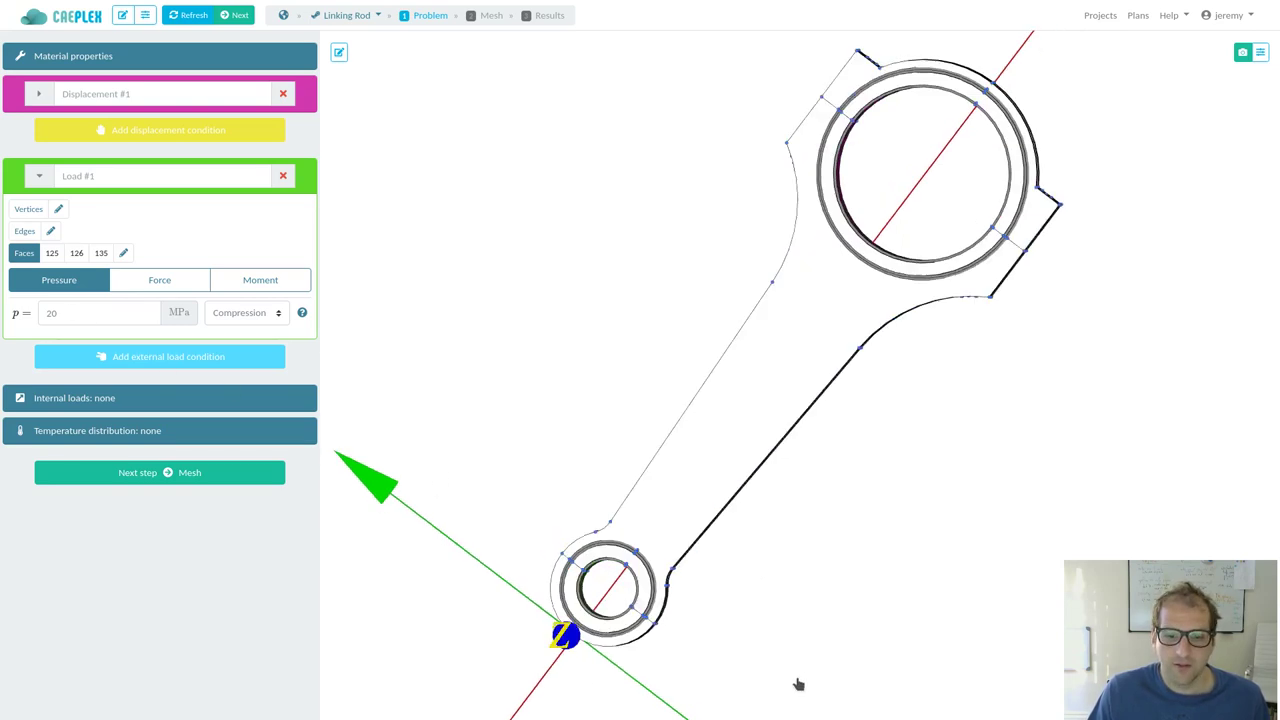
pyautogui.moveTo(775, 622); pyautogui.dragTo(856, 572)
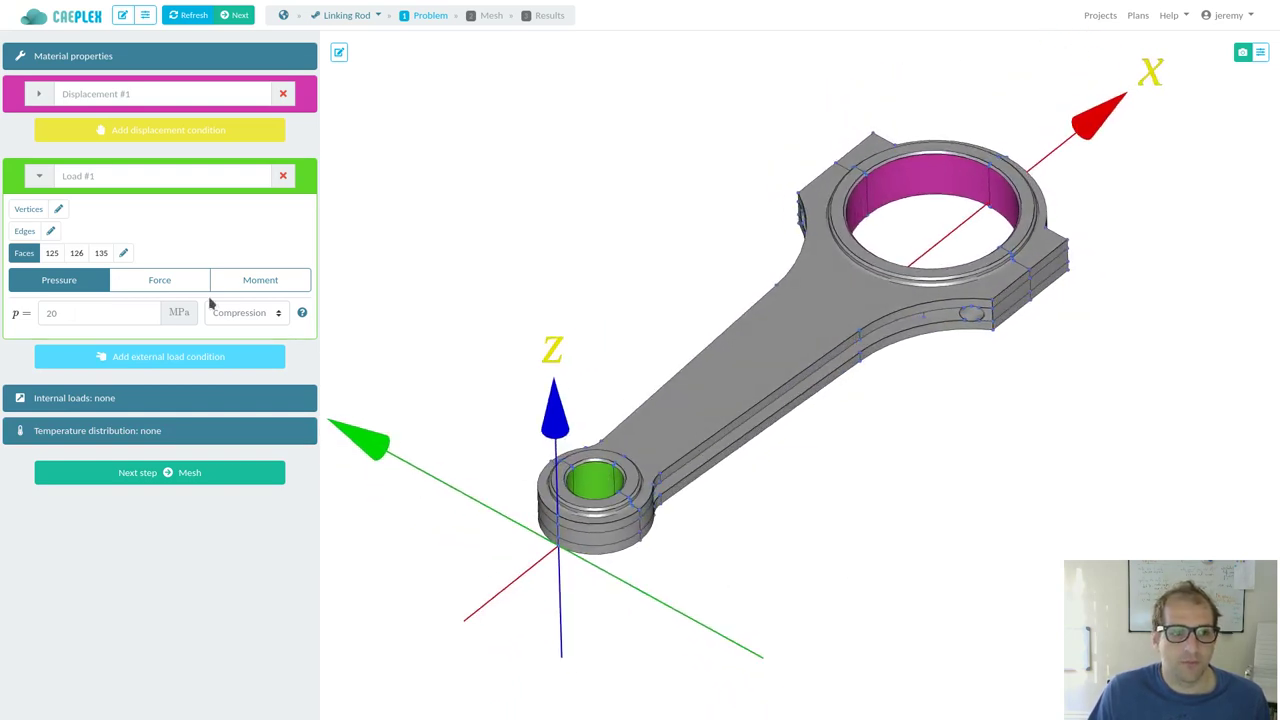
# Step: Try a Force load on the small bore with Fx set to 1 kN, and return the load to Pressure
pyautogui.click(175, 281)
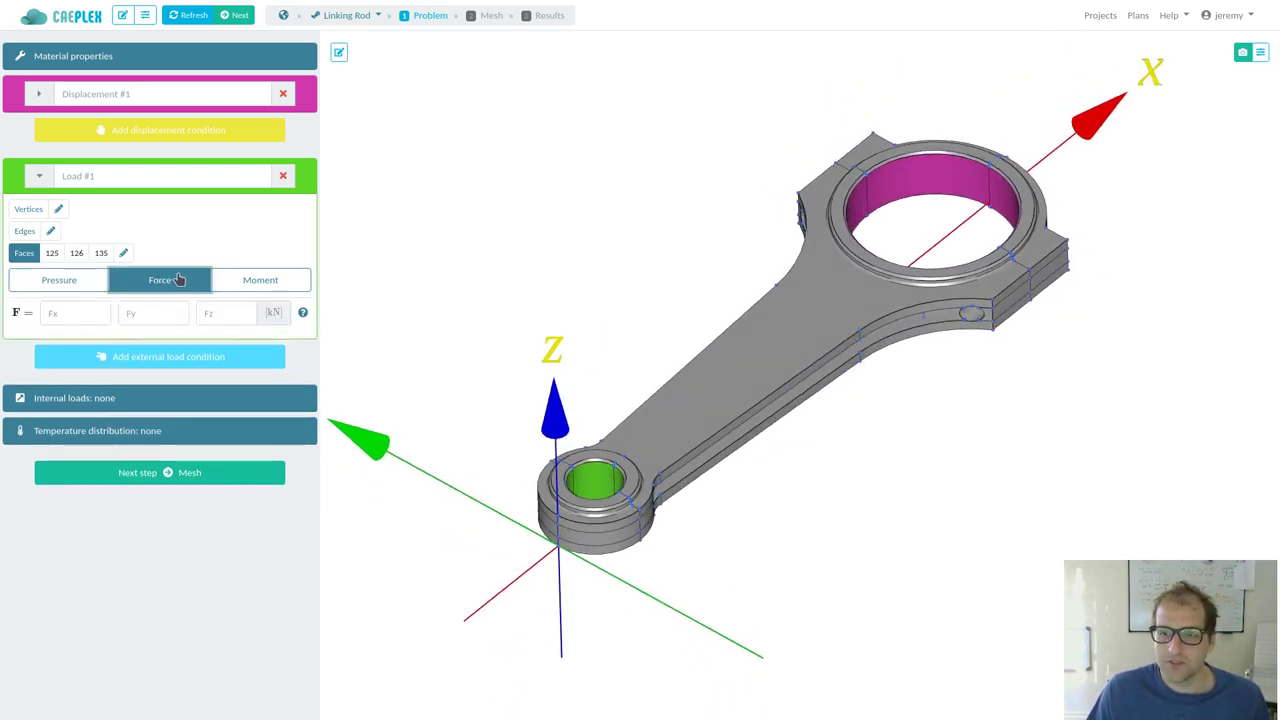
pyautogui.click(67, 312)
pyautogui.write('1')
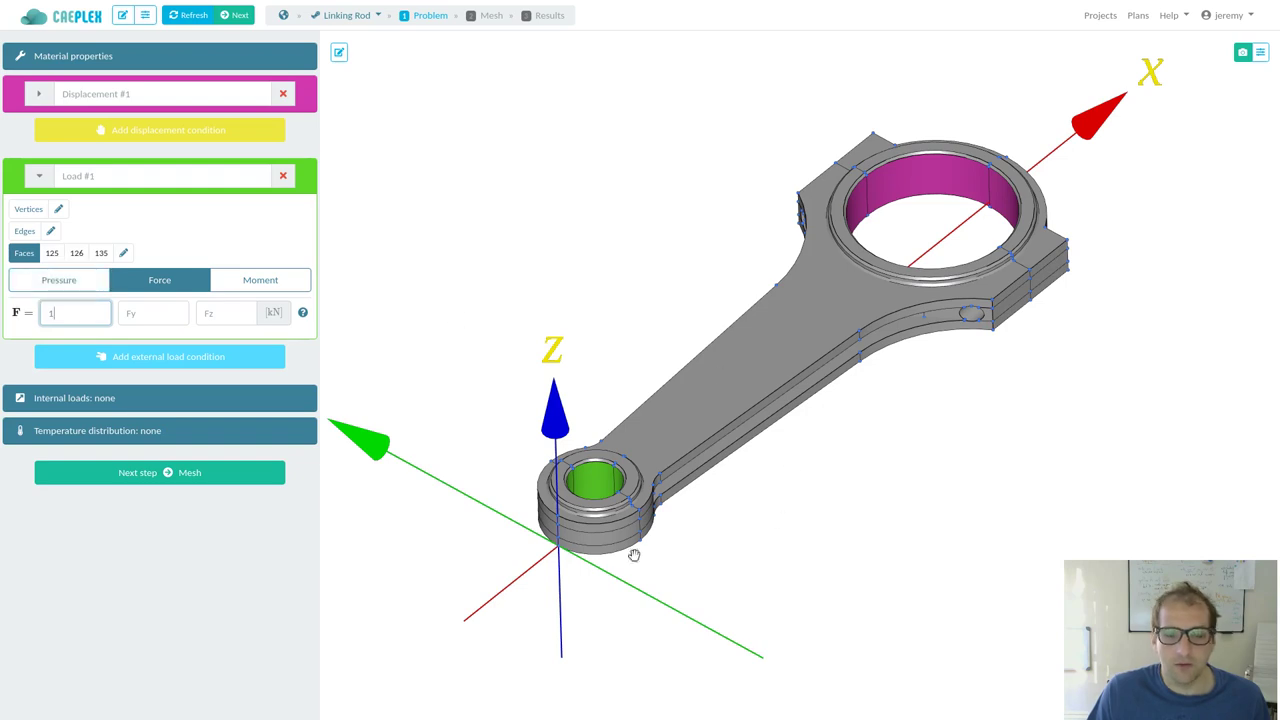
pyautogui.moveTo(1021, 494); pyautogui.dragTo(974, 554)
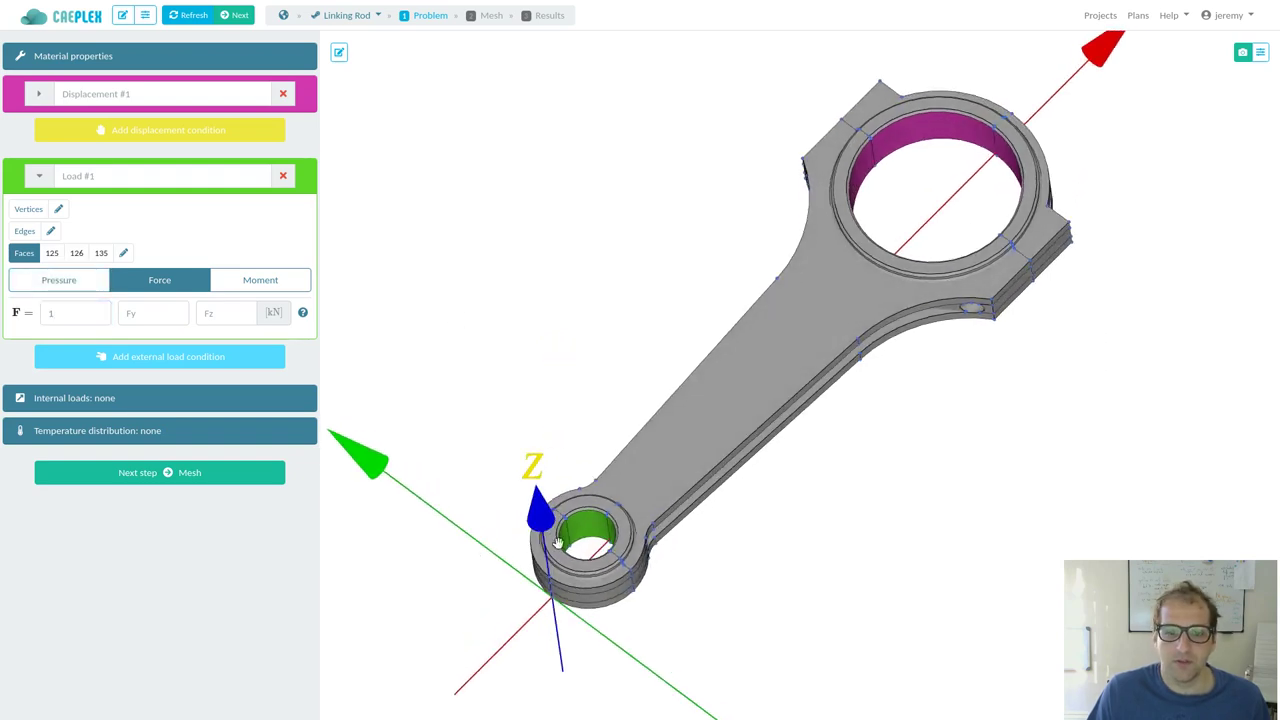
pyautogui.moveTo(871, 571)
pyautogui.mouseDown()
pyautogui.moveTo(823, 626)
pyautogui.moveTo(883, 586)
pyautogui.mouseUp()
pyautogui.click(80, 285)
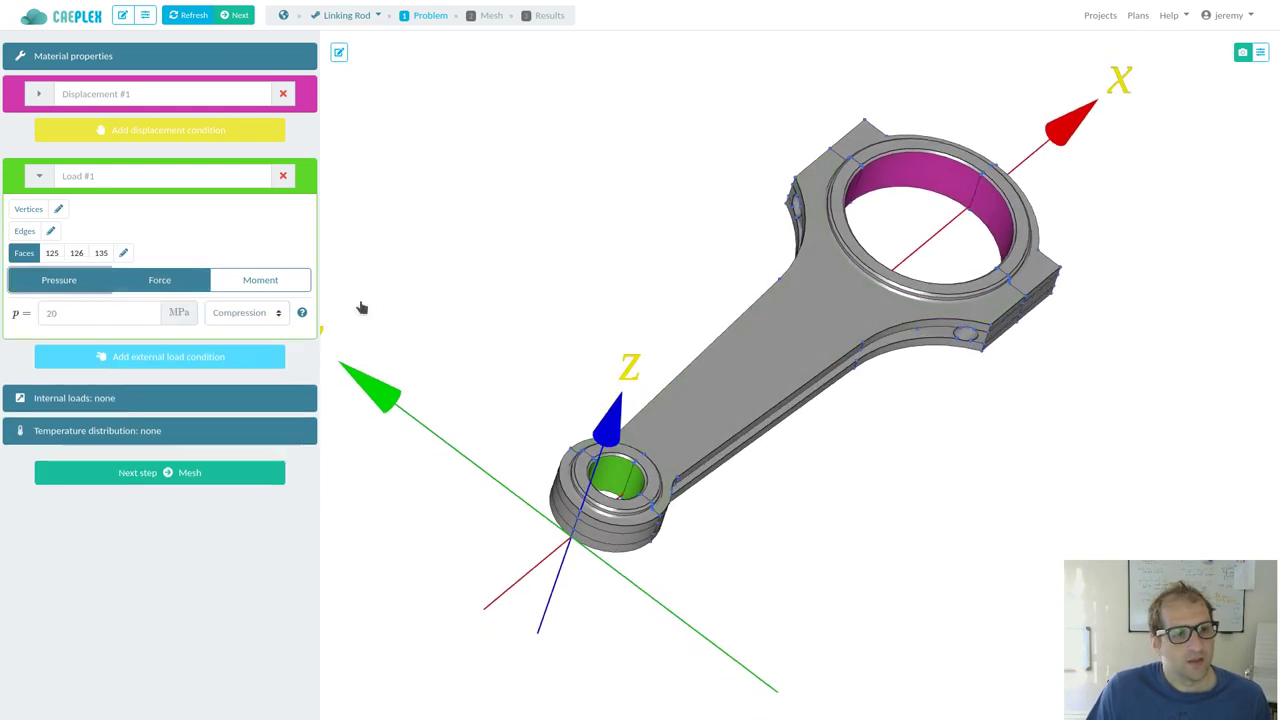
# Step: Remove face 135 from the small bore's pressure load, leaving only faces 125 and 126 assigned
pyautogui.moveTo(569, 386); pyautogui.dragTo(900, 540)
pyautogui.click(566, 527)
pyautogui.click(71, 312)
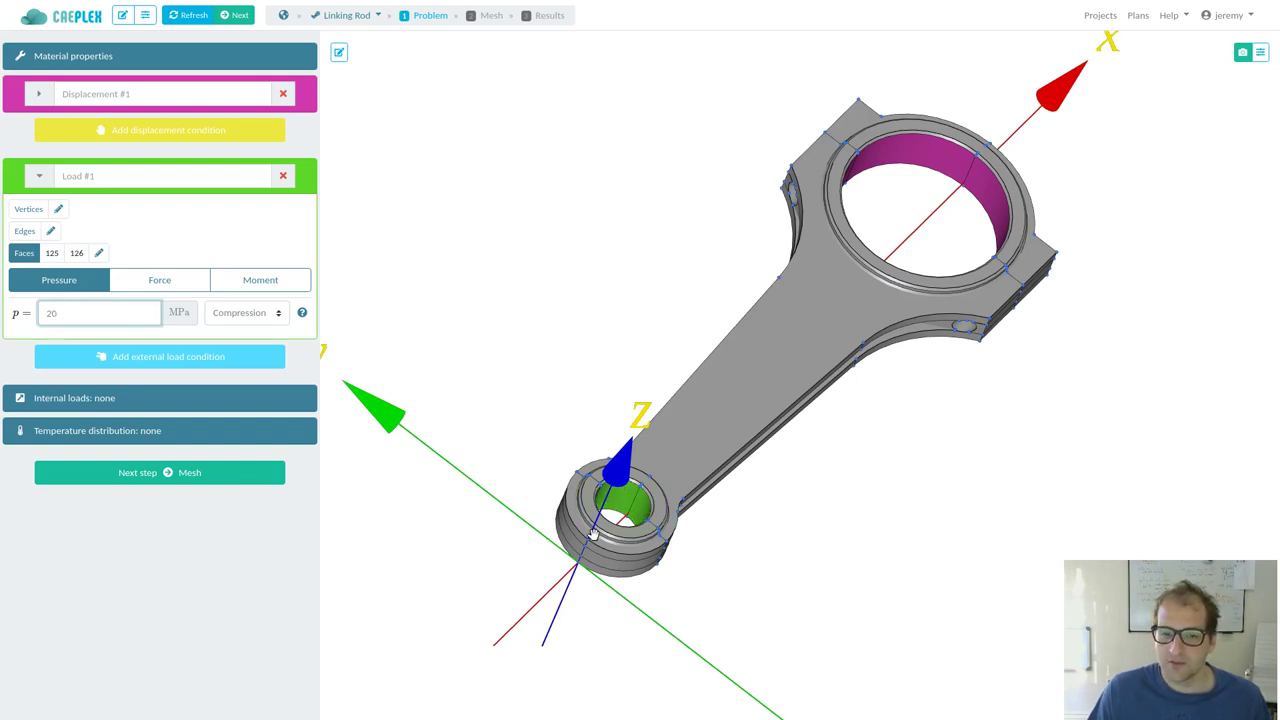
pyautogui.moveTo(1007, 606); pyautogui.dragTo(827, 519)
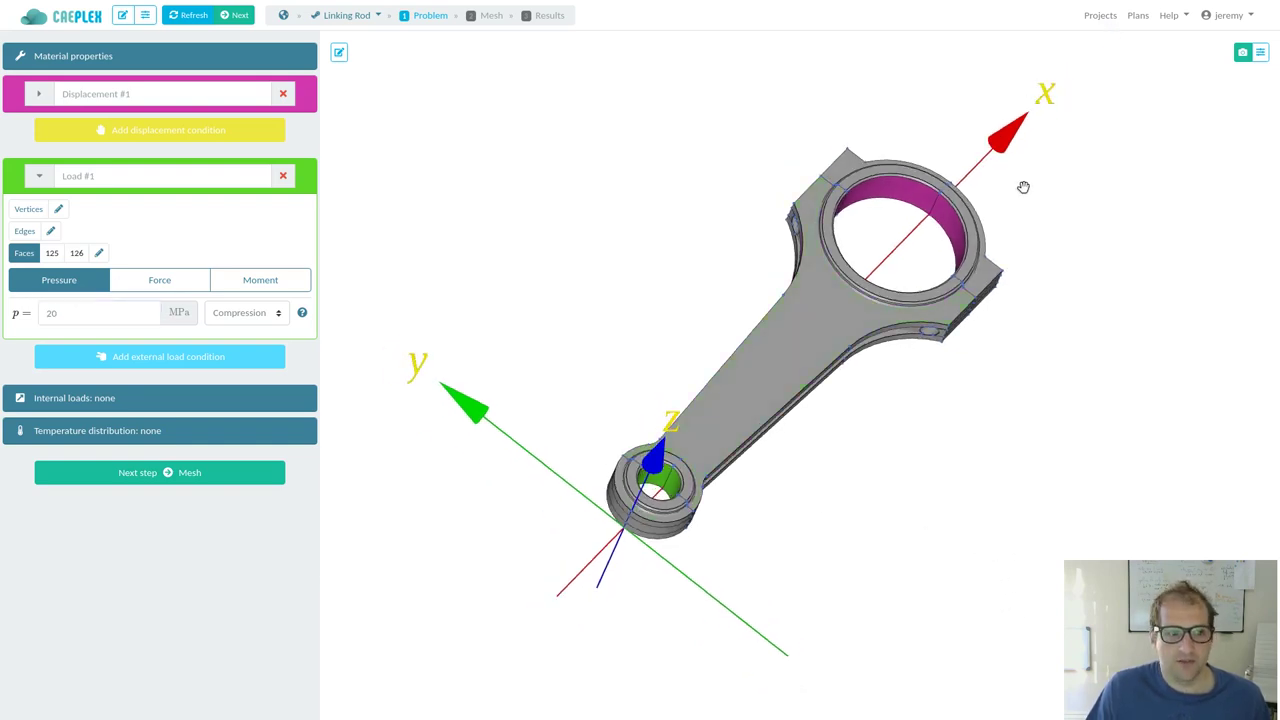
pyautogui.moveTo(1037, 437); pyautogui.dragTo(943, 460)
# Step: Collapse the load condition, preview the Weight, Centrifugal and General internal load types, and return to None
pyautogui.click(16, 170)
pyautogui.click(126, 253)
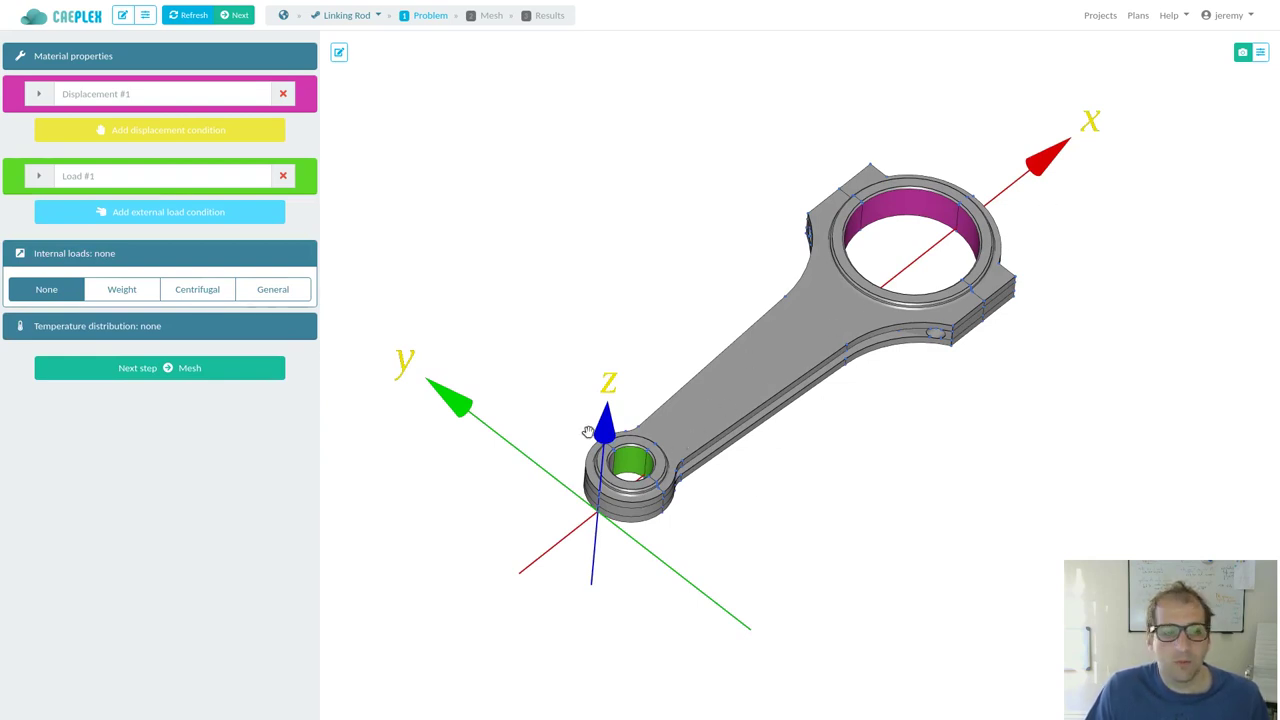
pyautogui.click(130, 292)
pyautogui.click(200, 383)
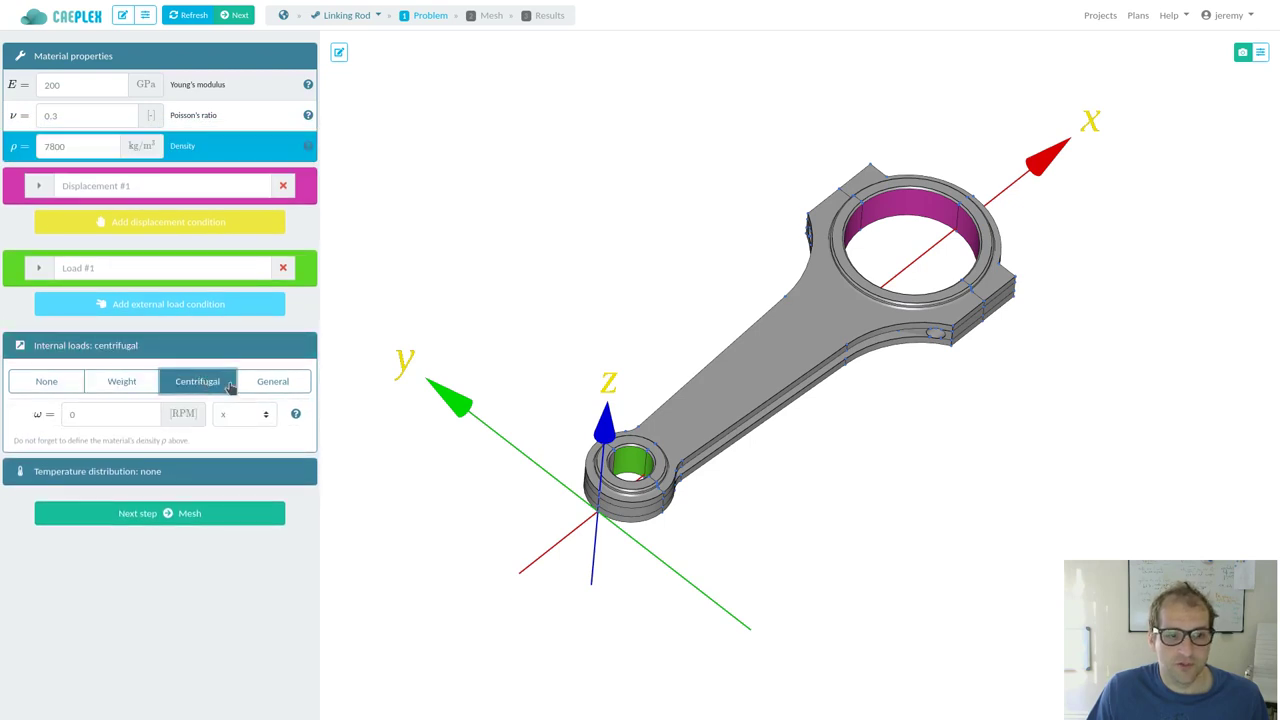
pyautogui.click(272, 381)
pyautogui.click(60, 352)
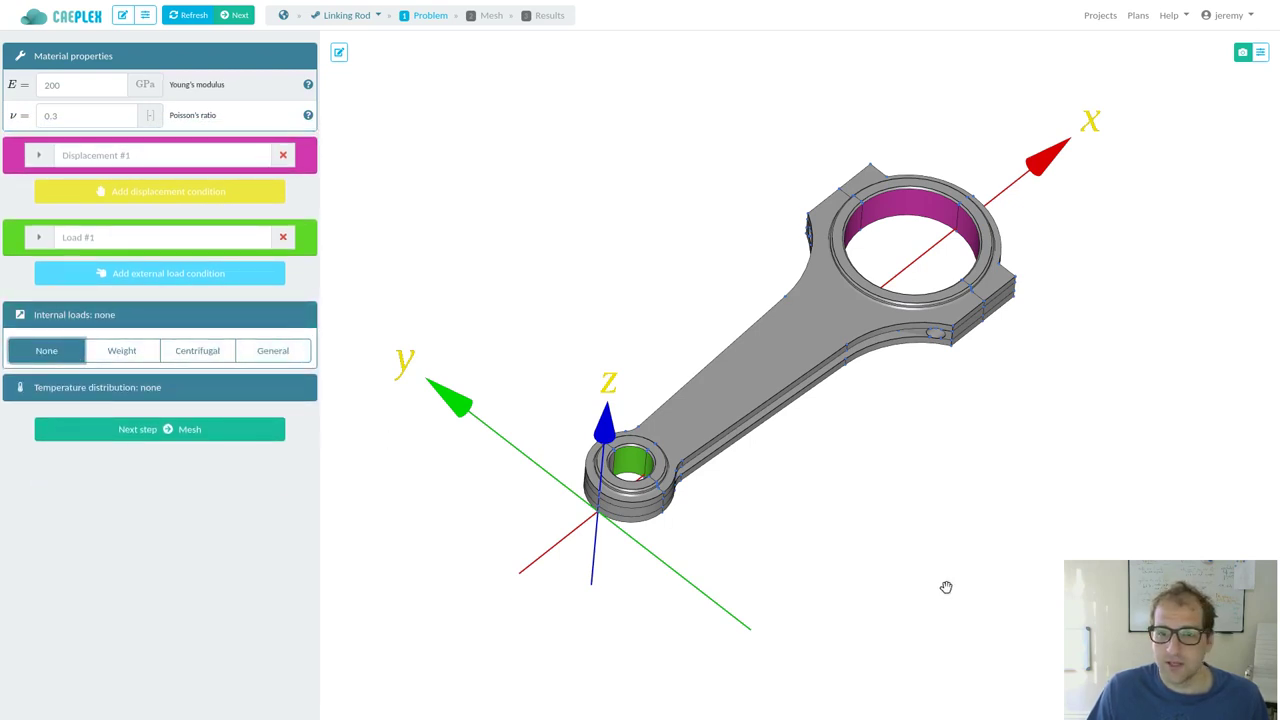
# Step: Review the temperature distribution settings, and collapse both the internal loads and temperature distribution sections
pyautogui.moveTo(946, 583); pyautogui.dragTo(853, 537)
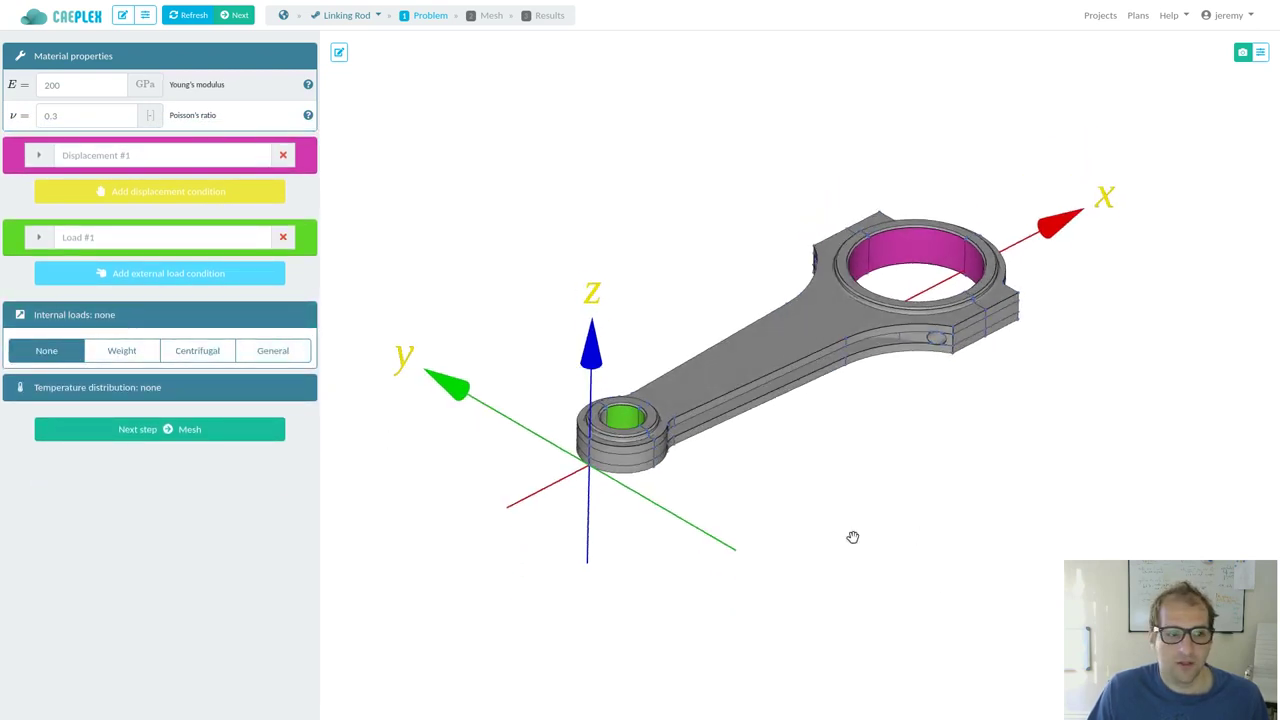
pyautogui.click(163, 388)
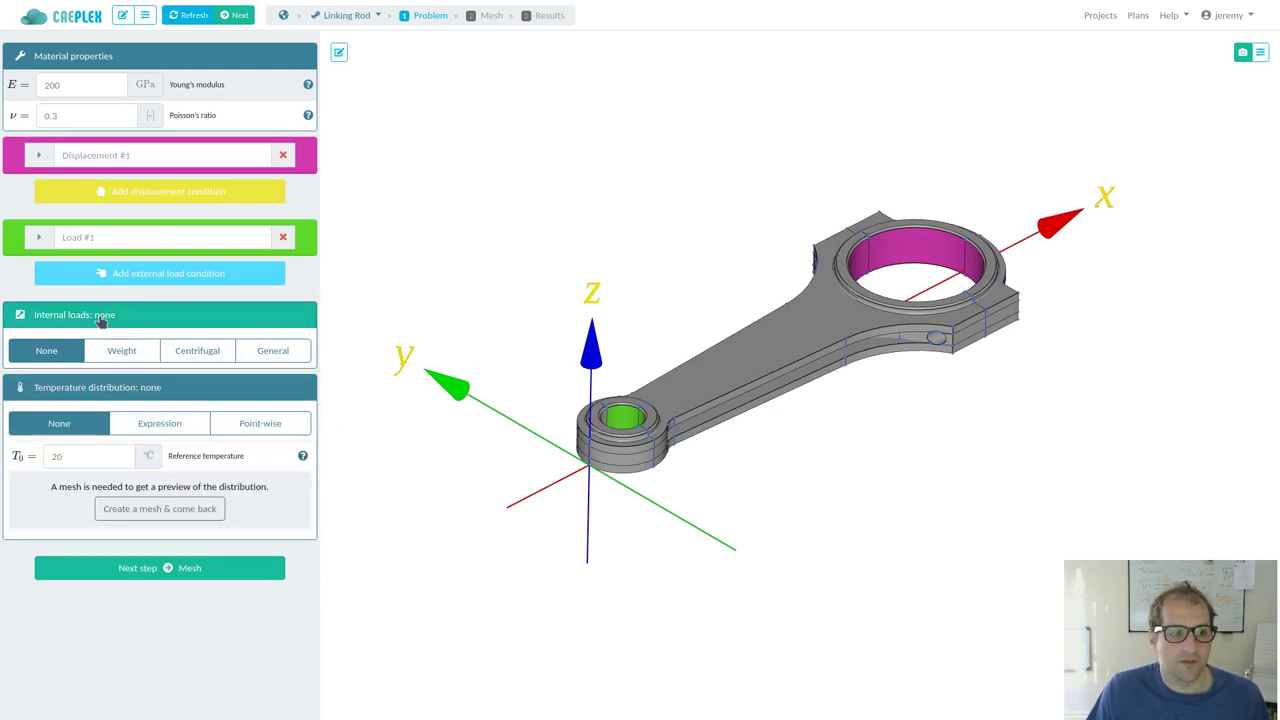
pyautogui.click(130, 316)
pyautogui.click(140, 344)
pyautogui.moveTo(1019, 452); pyautogui.dragTo(688, 465)
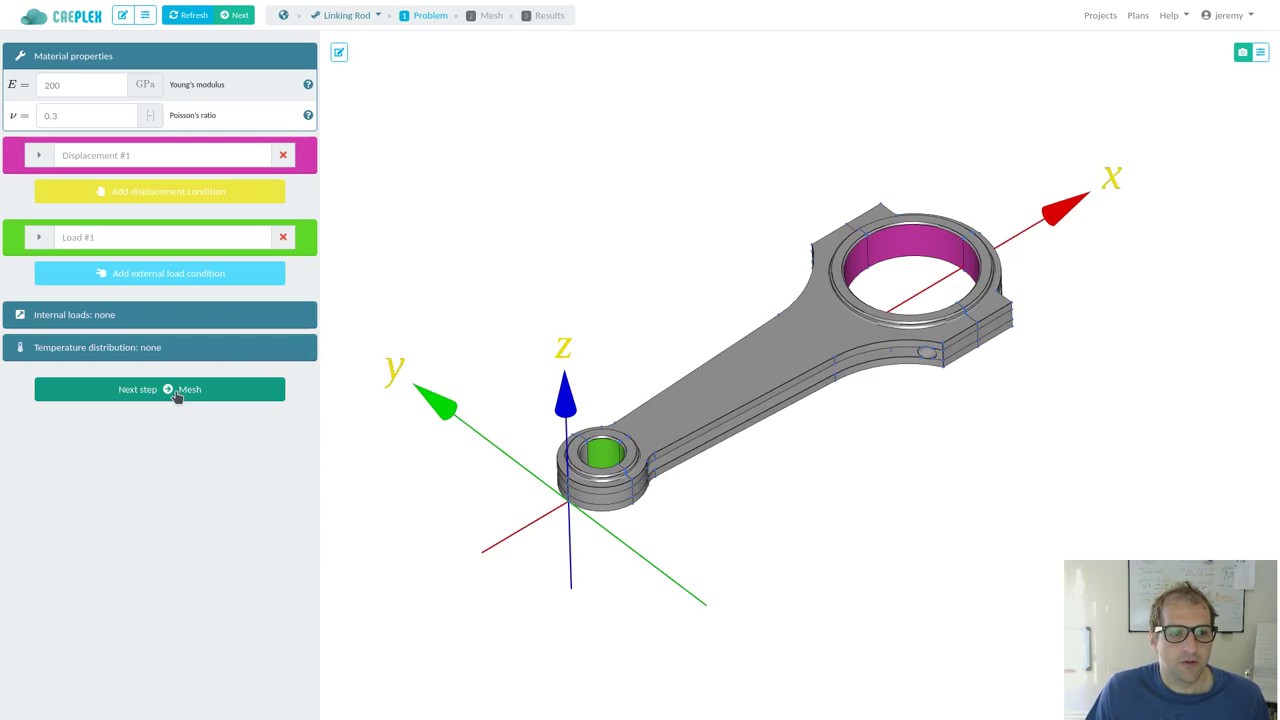
# Step: Proceed to the meshing stage and examine the Linking Rod's initial mesh from closer up
pyautogui.click(278, 390)
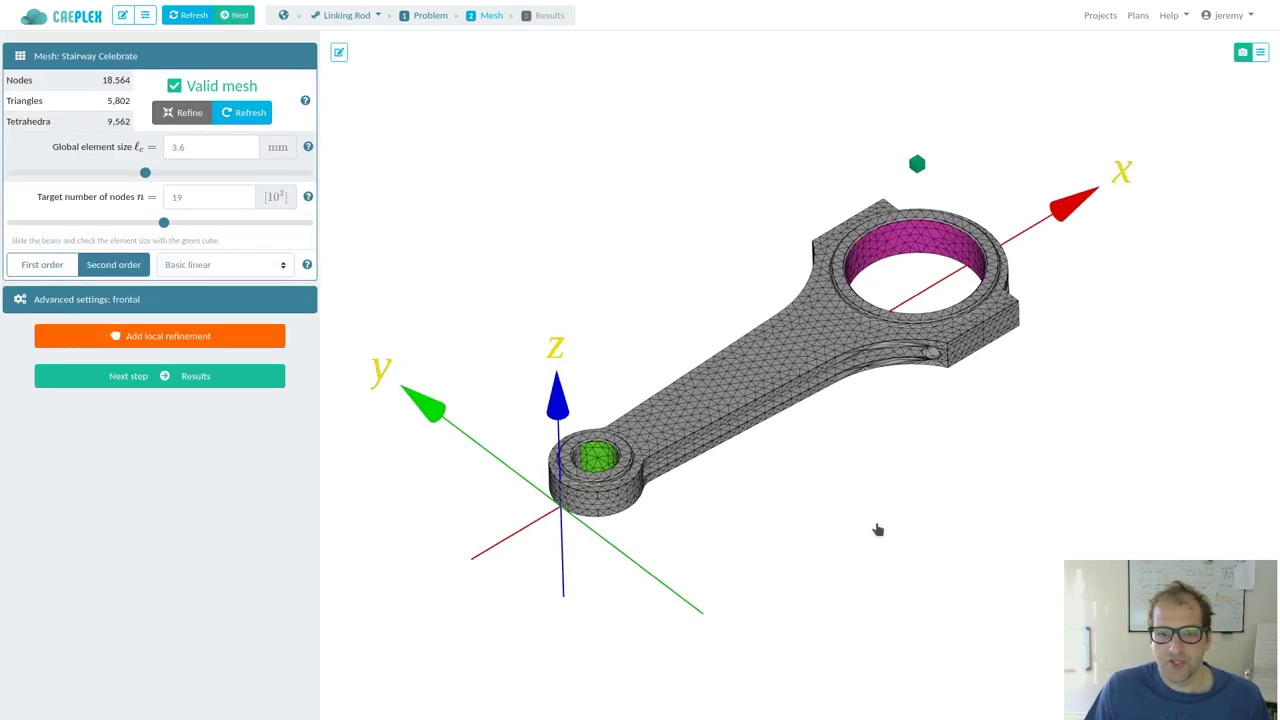
pyautogui.moveTo(878, 532)
pyautogui.mouseDown()
pyautogui.moveTo(881, 520)
pyautogui.moveTo(860, 529)
pyautogui.moveTo(871, 550)
pyautogui.mouseUp()
pyautogui.moveTo(940, 506); pyautogui.dragTo(943, 400)
pyautogui.scroll(5, 1017, 338)
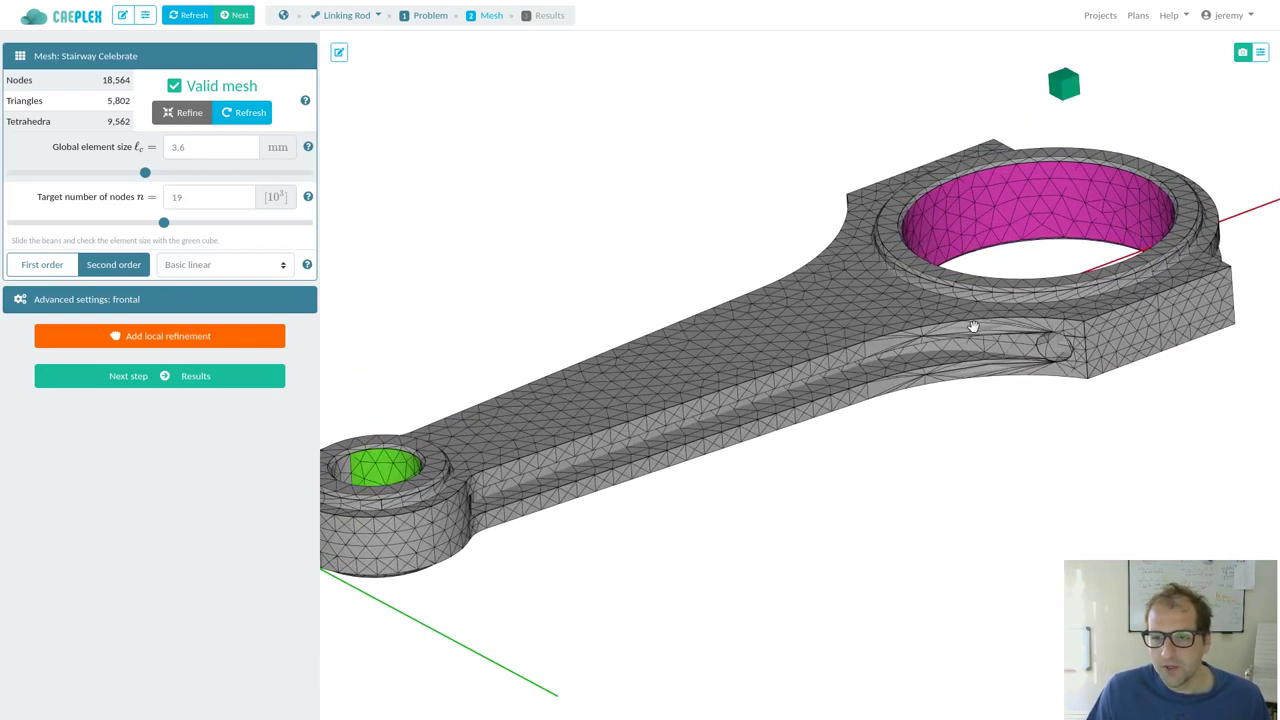
pyautogui.scroll(-5, 980, 486)
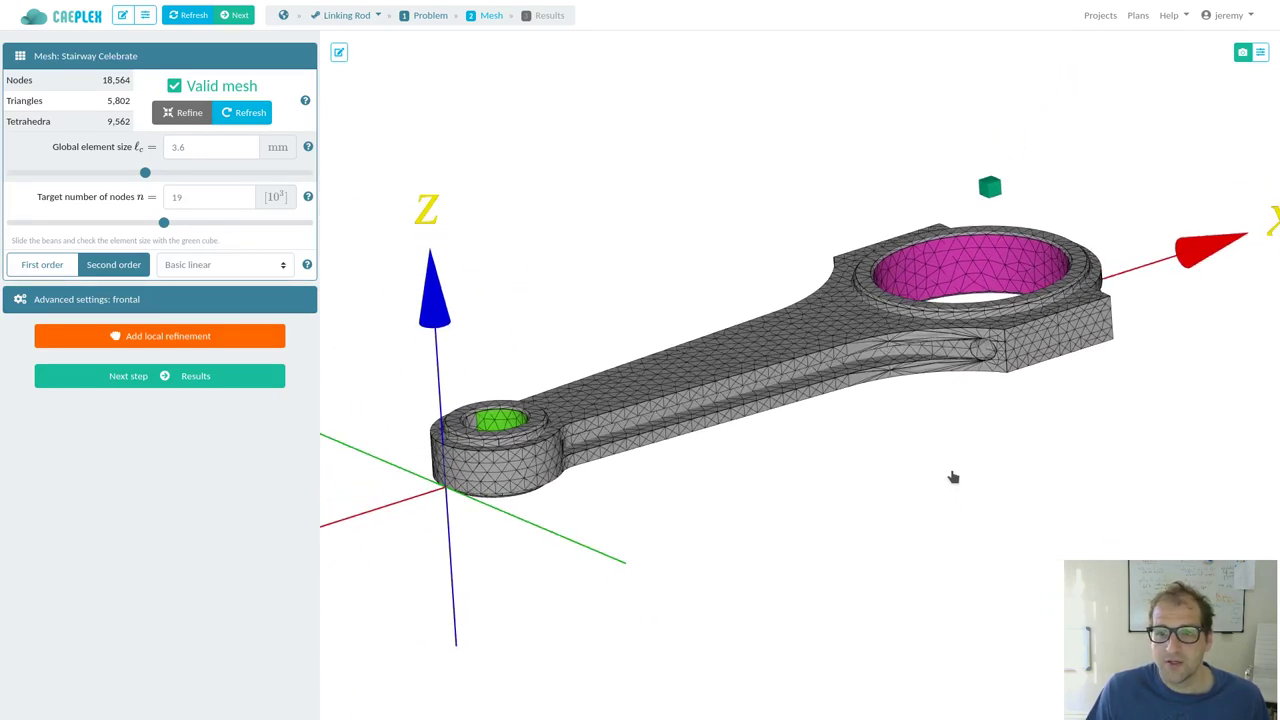
# Step: Set the mesh target to 30 thousand nodes with a global element size of 3.1 mm, and regenerate the mesh
pyautogui.moveTo(144, 172); pyautogui.dragTo(97, 174)
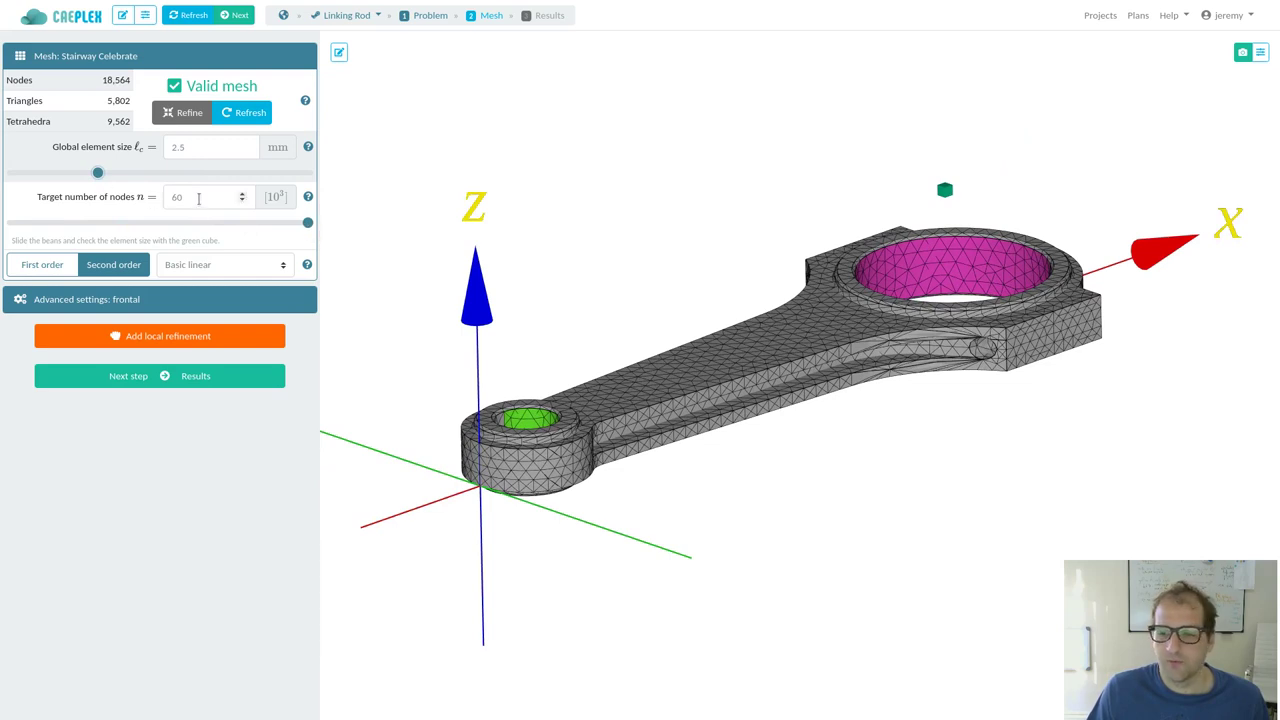
pyautogui.moveTo(110, 172); pyautogui.dragTo(117, 172)
pyautogui.moveTo(307, 222); pyautogui.dragTo(145, 192)
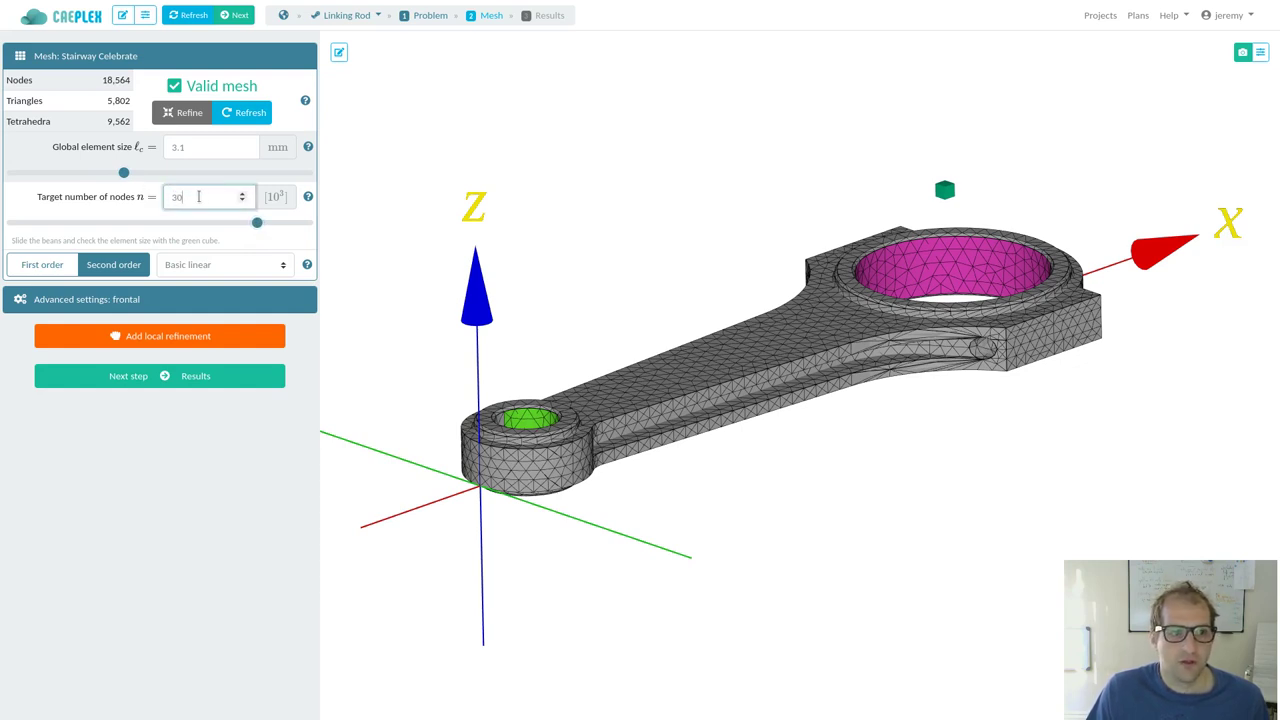
pyautogui.click(245, 113)
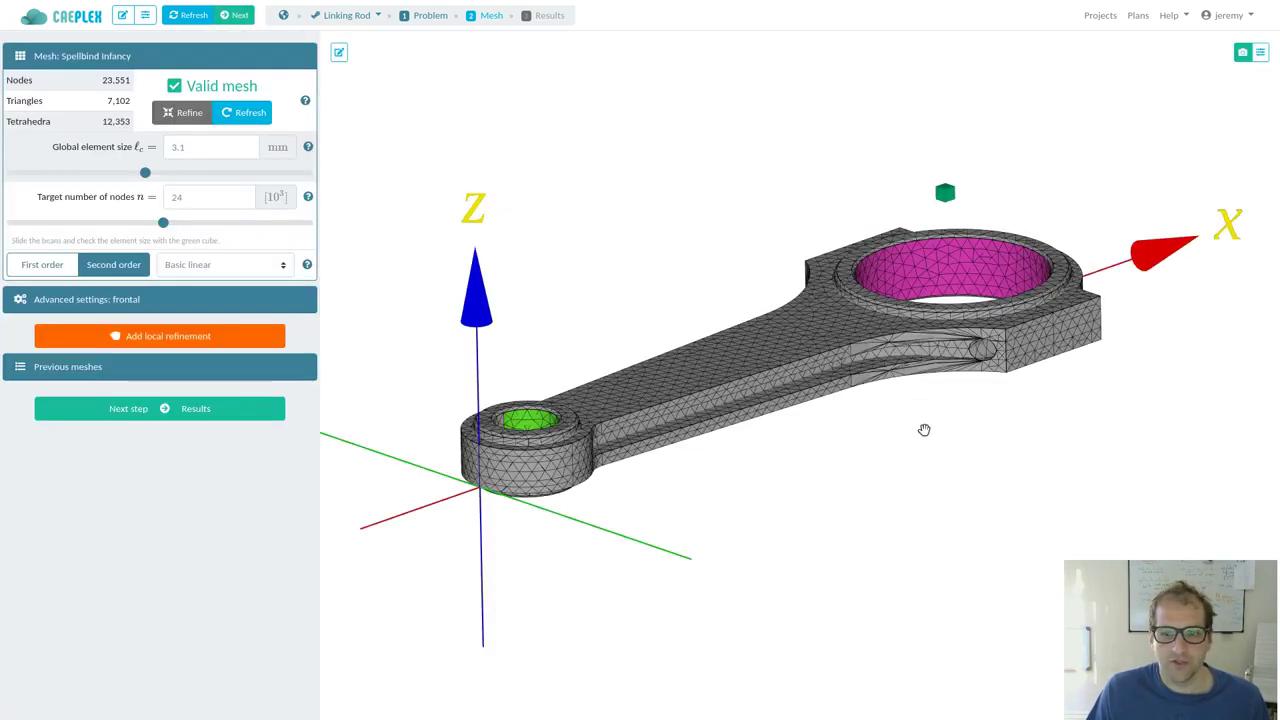
# Step: Add a 30% local mesh refinement on faces 48 and 17, the curved strips on one side of the large end
pyautogui.moveTo(924, 430); pyautogui.dragTo(917, 351)
pyautogui.moveTo(927, 473); pyautogui.dragTo(897, 480)
pyautogui.click(184, 345)
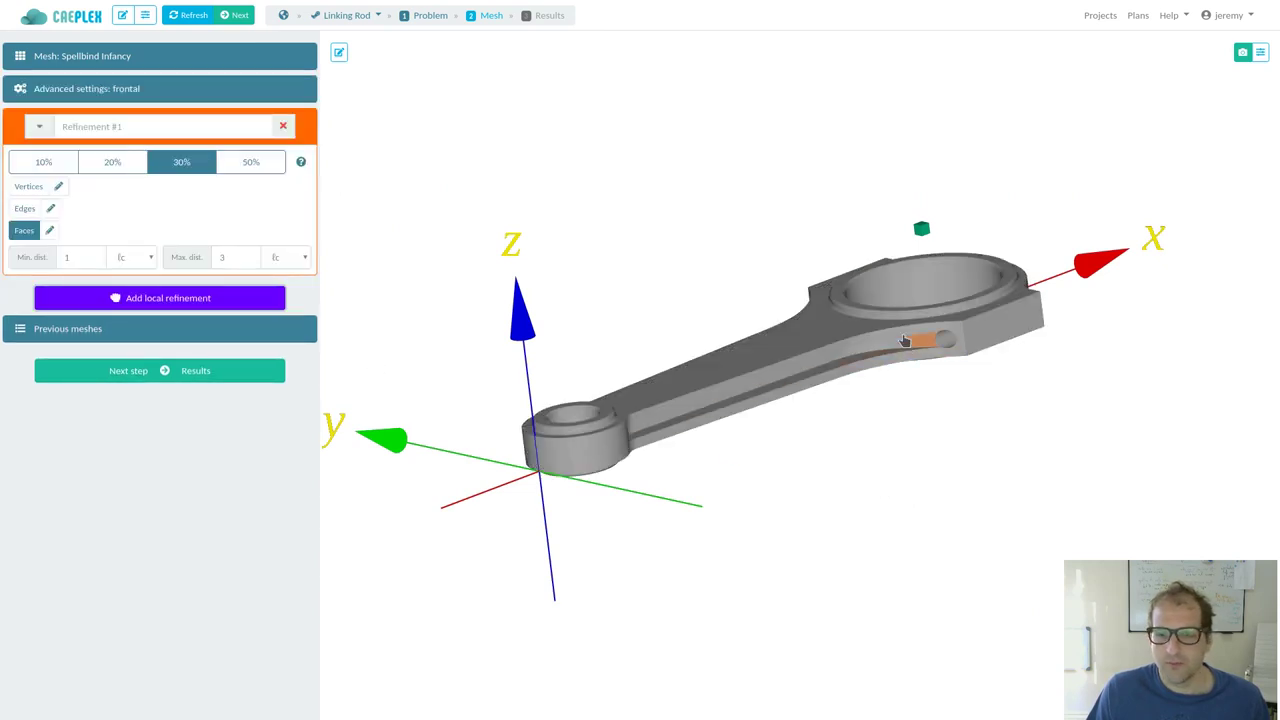
pyautogui.click(903, 340)
pyautogui.click(903, 364)
# Step: Add the matching faces 64 and 9 on the rod's opposite side to the local refinement, and generate the refined mesh
pyautogui.moveTo(920, 491); pyautogui.dragTo(705, 322)
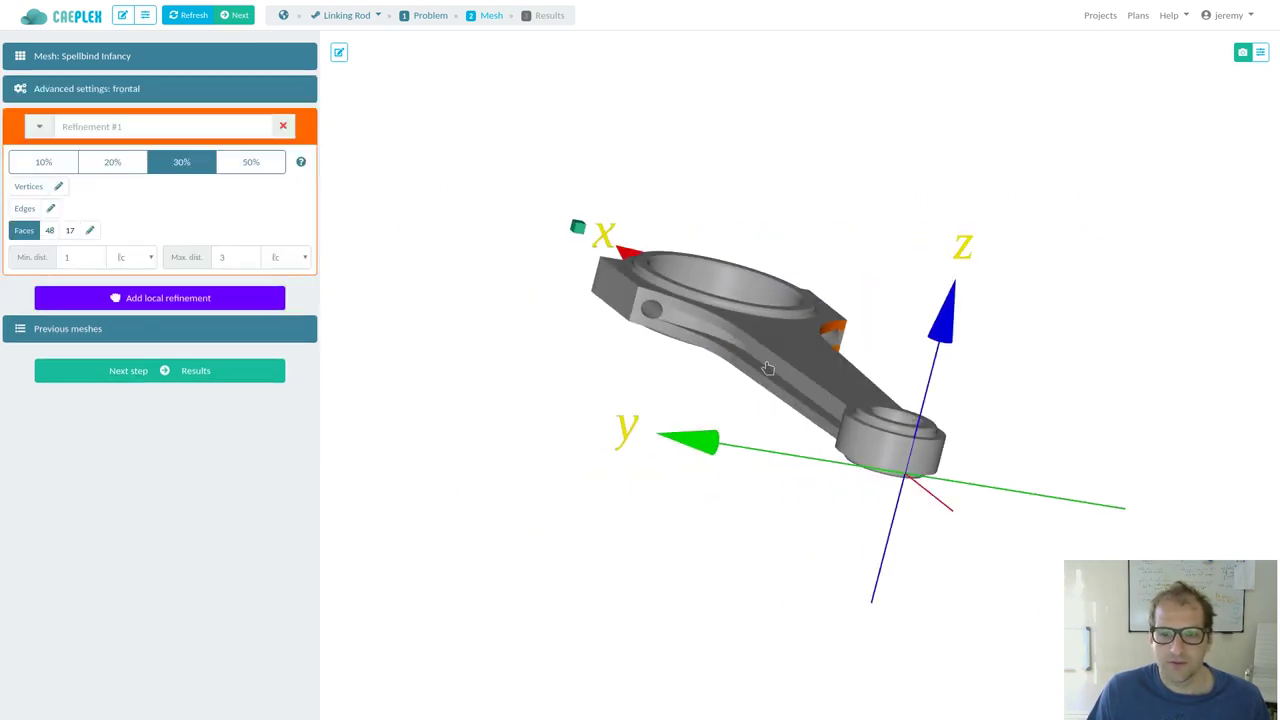
pyautogui.click(705, 322)
pyautogui.click(684, 338)
pyautogui.moveTo(596, 432); pyautogui.dragTo(882, 352)
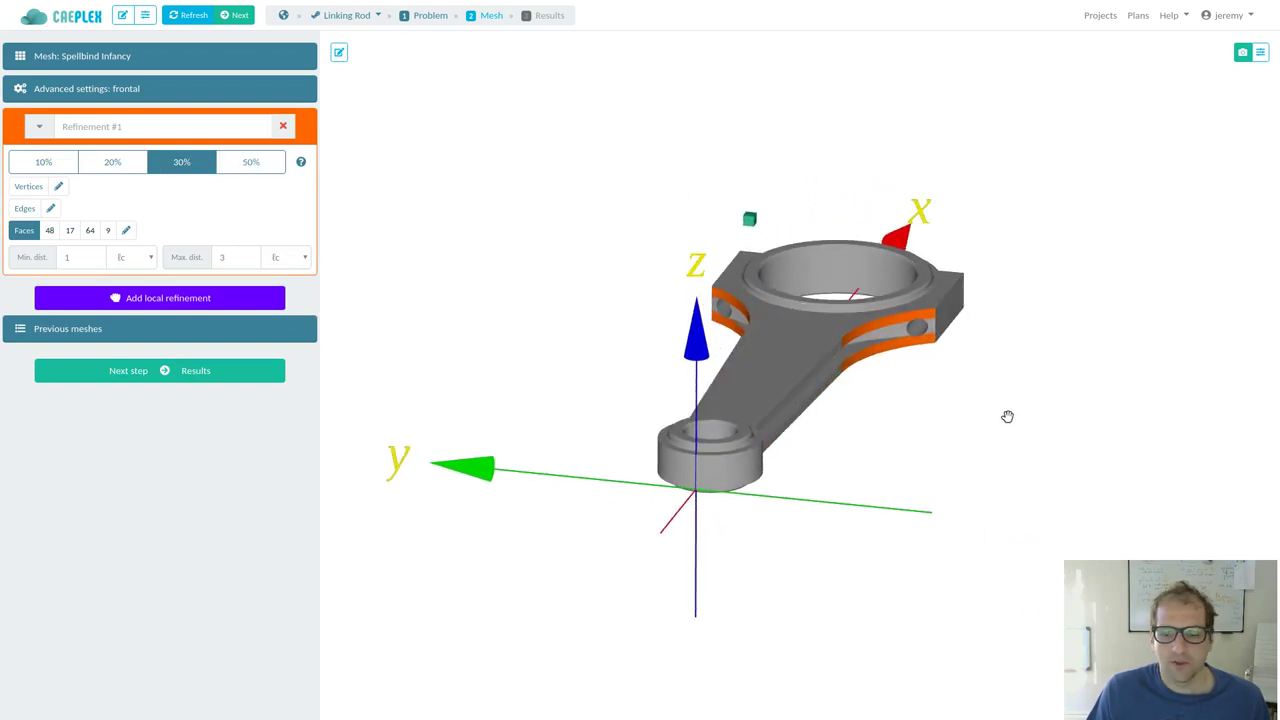
pyautogui.moveTo(1006, 417); pyautogui.dragTo(903, 393)
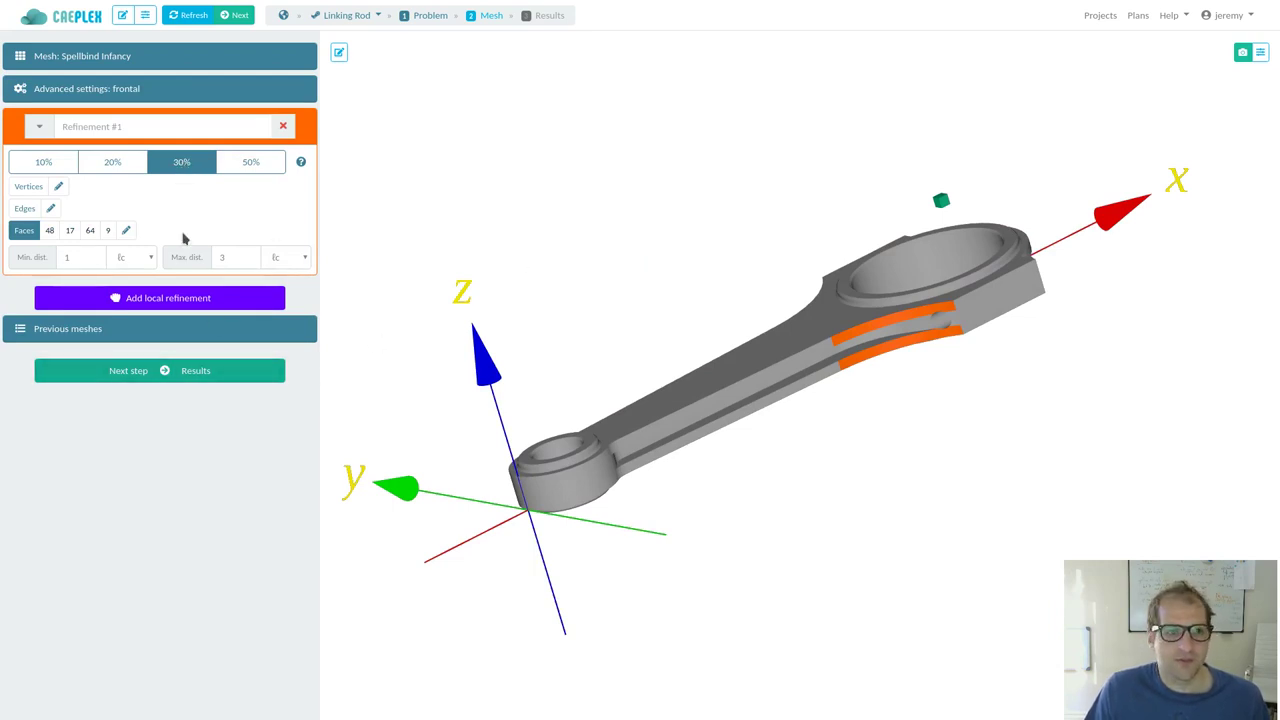
pyautogui.click(185, 370)
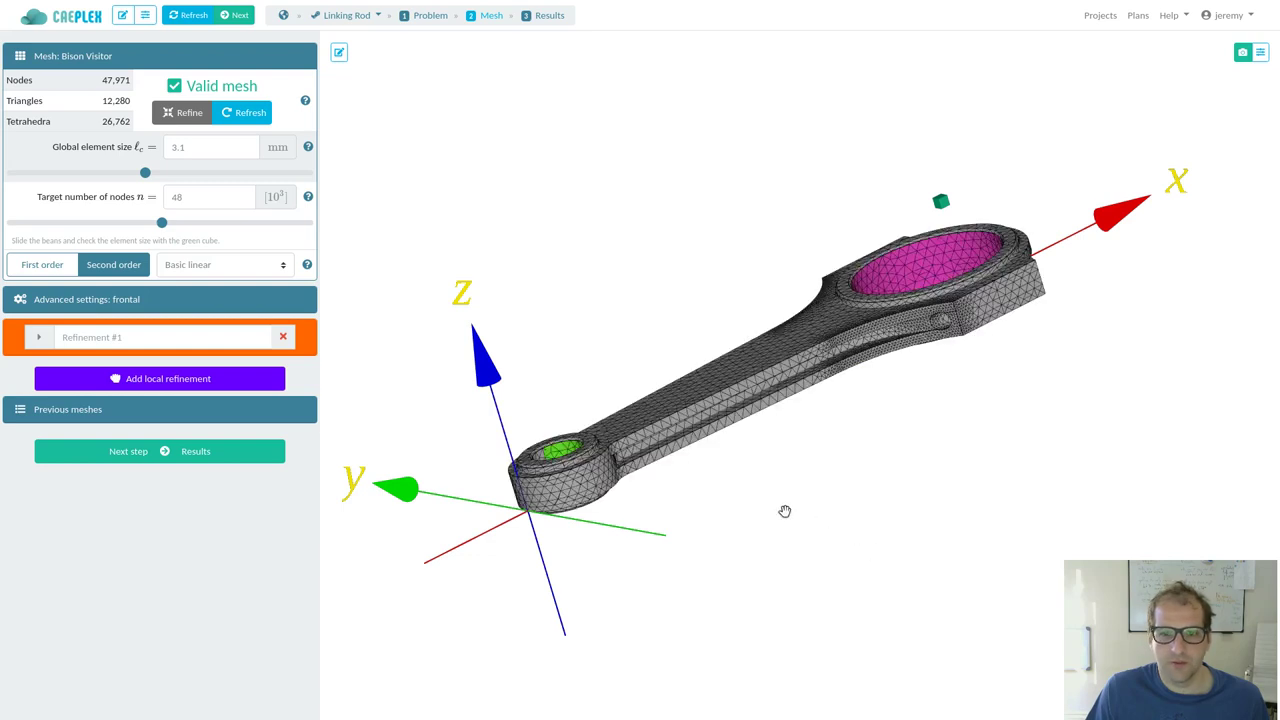
# Step: Examine the refined mesh, and review the advanced meshing algorithms and the second-order element options
pyautogui.moveTo(888, 517); pyautogui.dragTo(845, 558)
pyautogui.moveTo(940, 490); pyautogui.dragTo(923, 360)
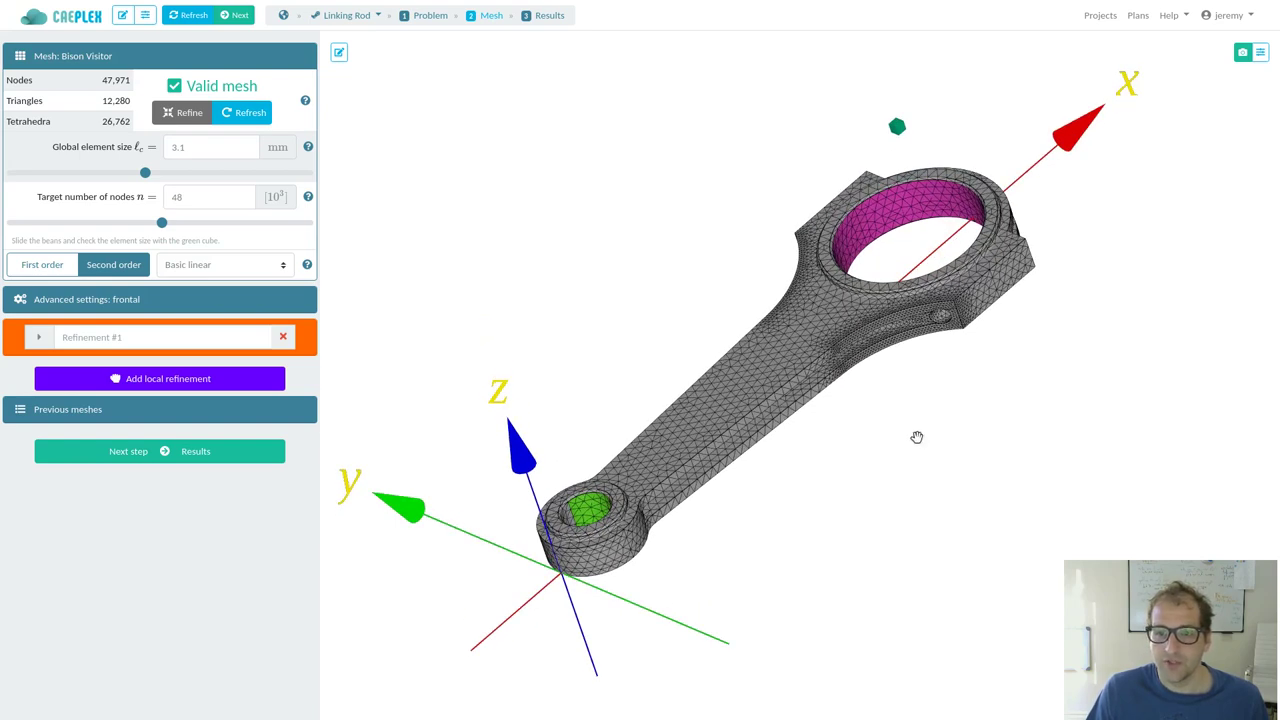
pyautogui.moveTo(918, 438); pyautogui.dragTo(957, 459)
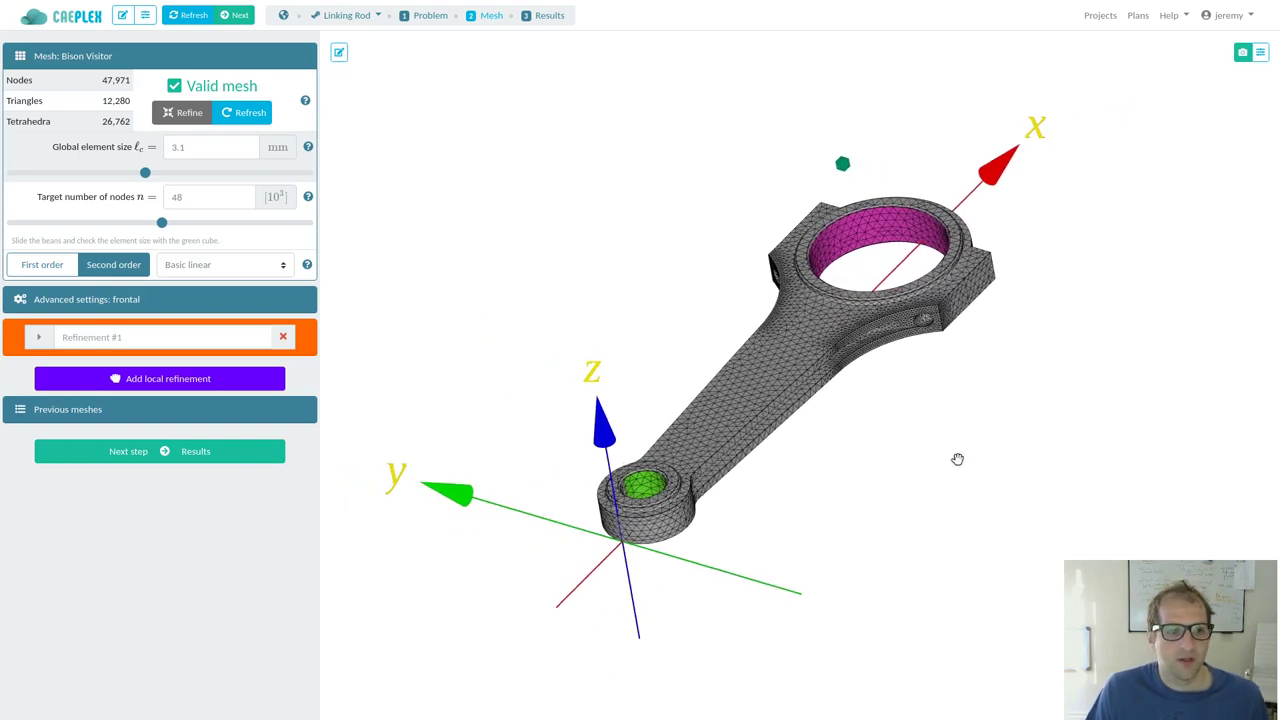
pyautogui.click(184, 308)
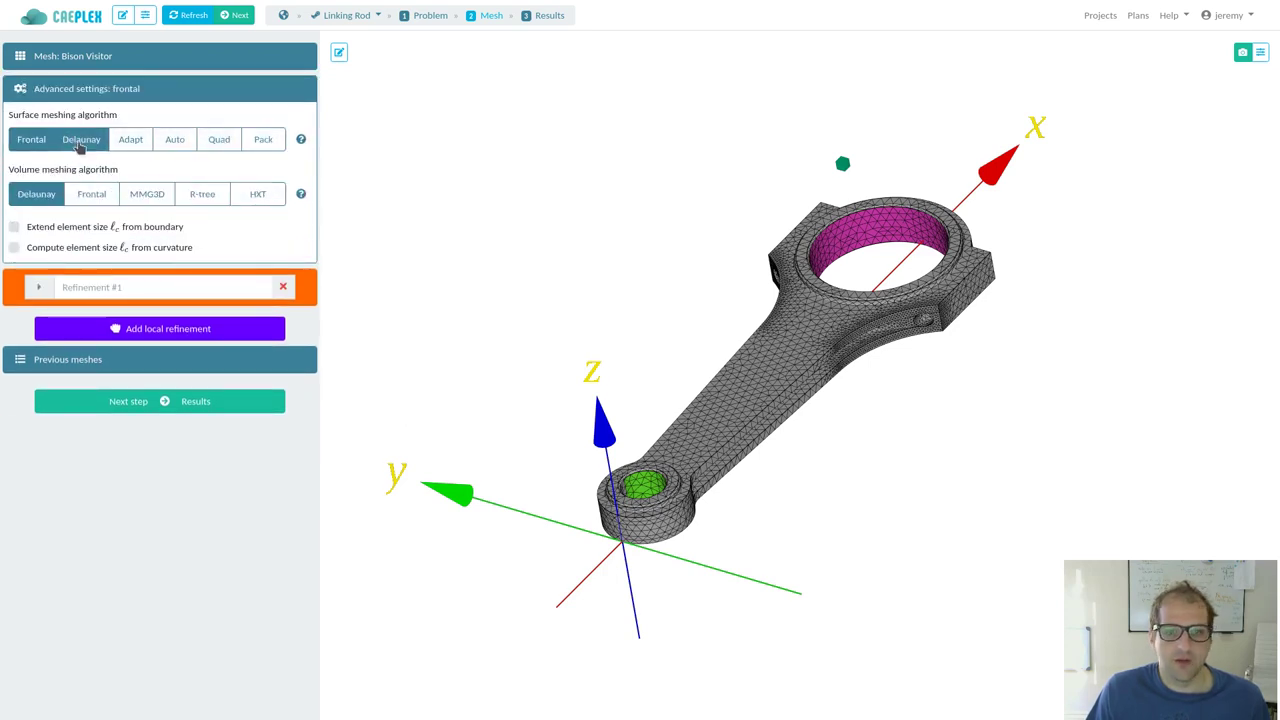
pyautogui.click(143, 57)
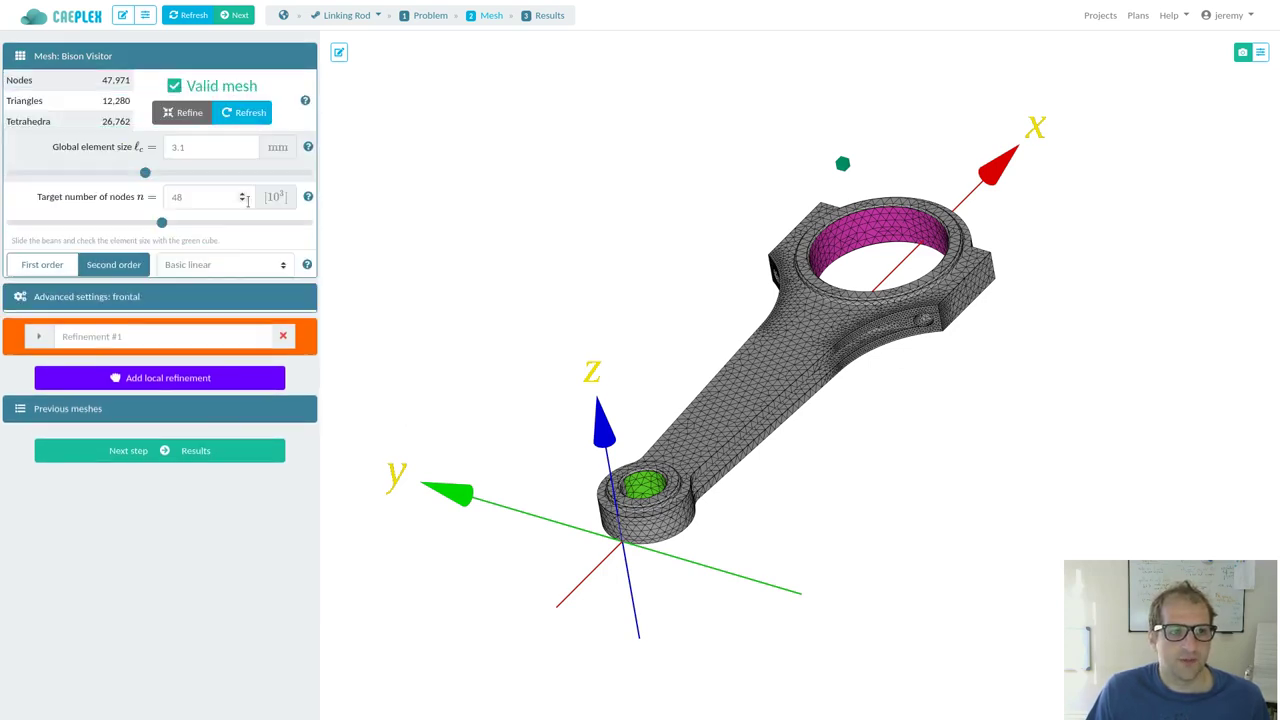
pyautogui.click(225, 264)
pyautogui.click(466, 114)
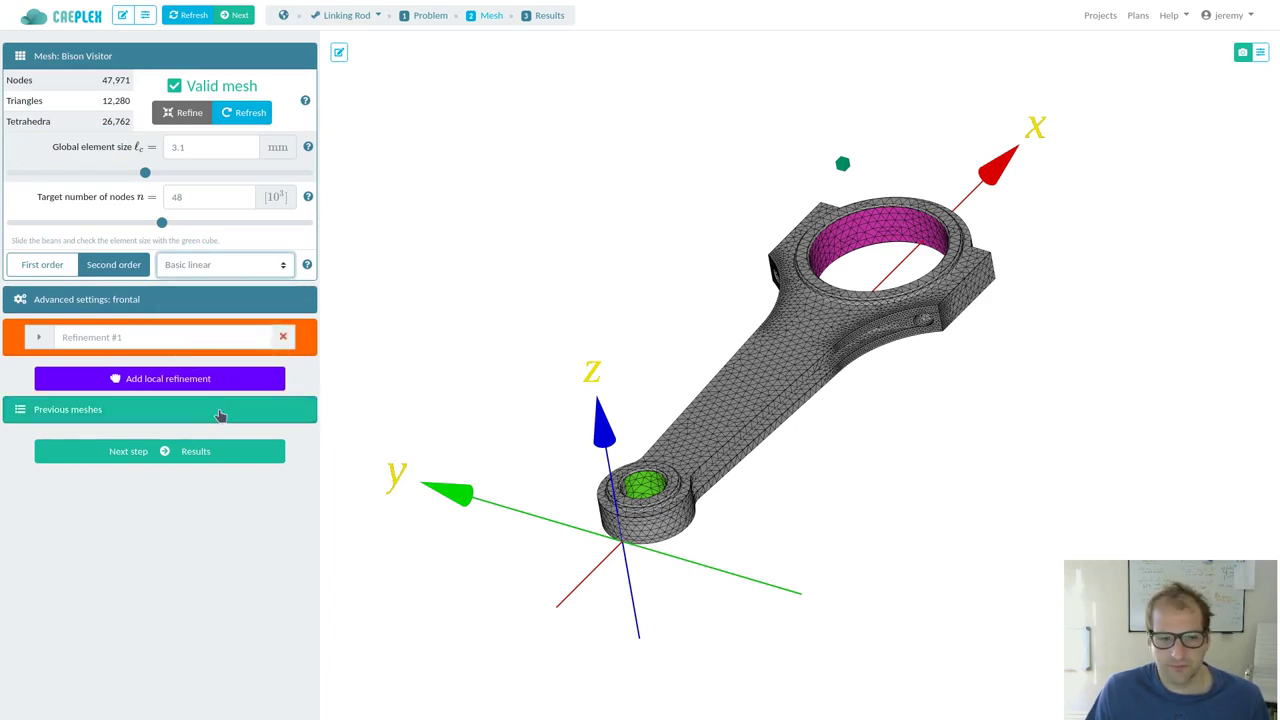
# Step: Solve the analysis, view the deformed rod, and reduce the displacement warp factor to 210
pyautogui.click(209, 451)
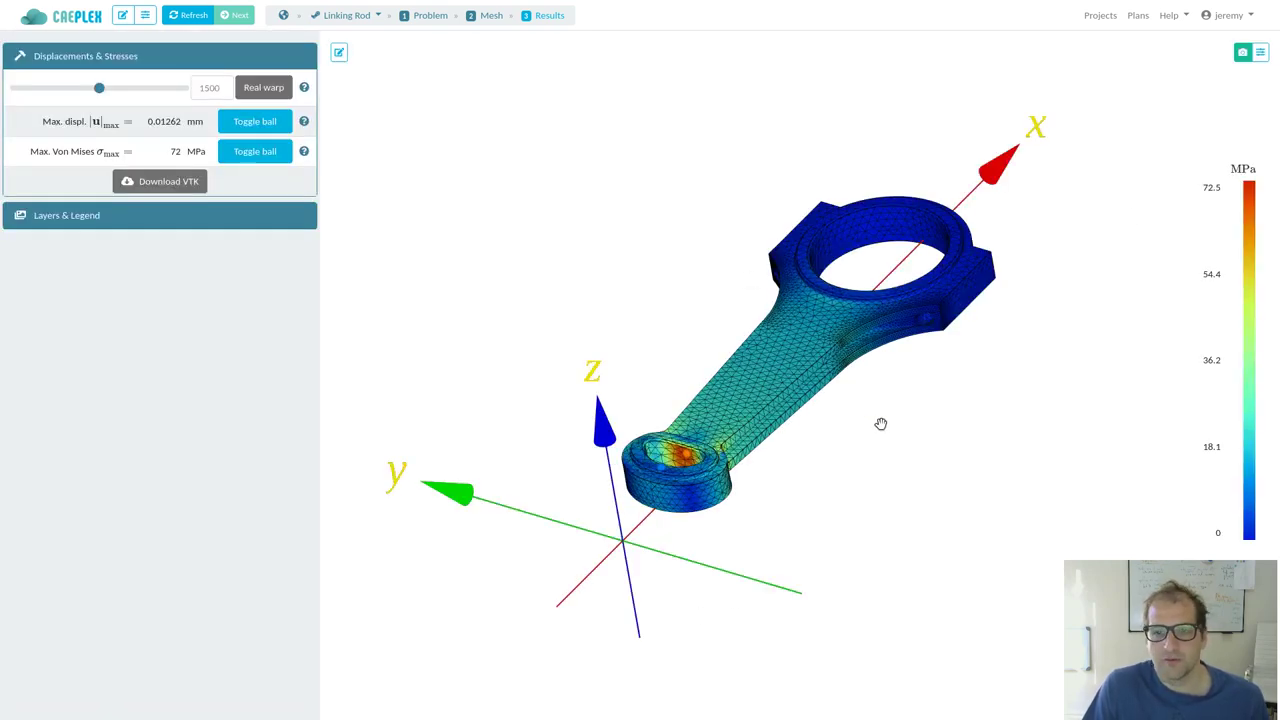
pyautogui.moveTo(880, 424); pyautogui.dragTo(891, 456)
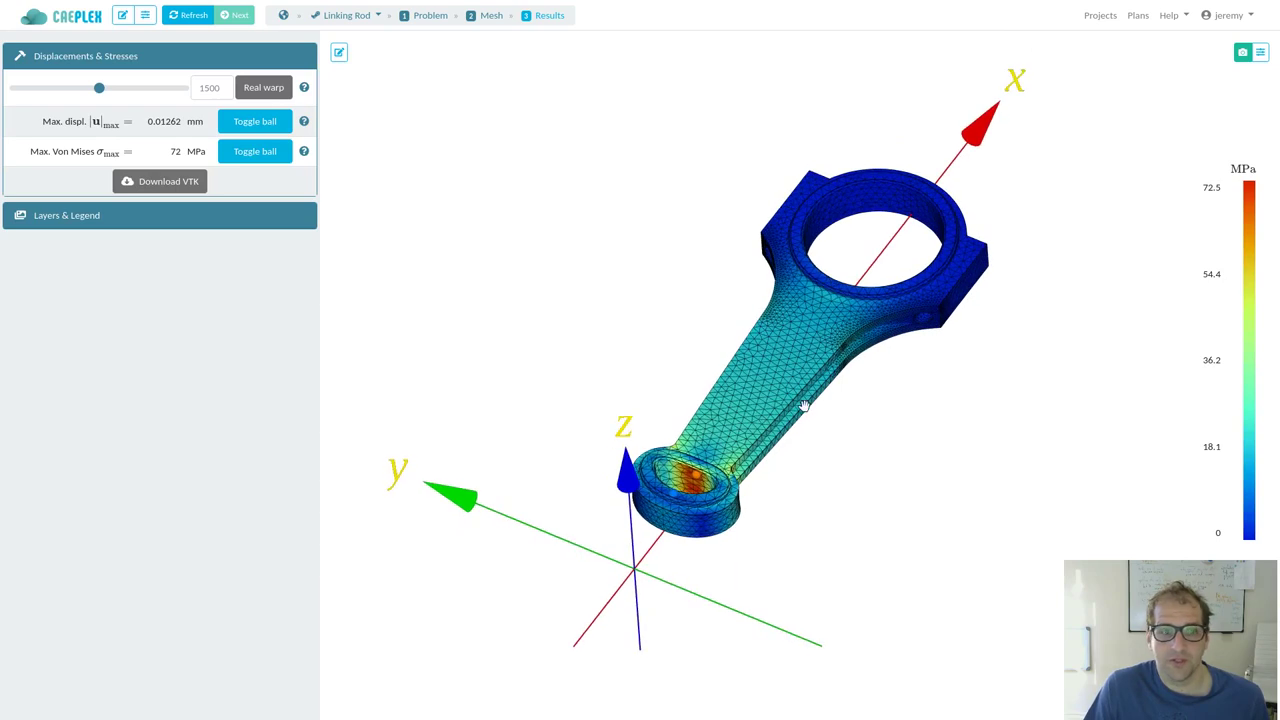
pyautogui.moveTo(99, 90)
pyautogui.mouseDown()
pyautogui.moveTo(143, 94)
pyautogui.moveTo(26, 94)
pyautogui.moveTo(111, 90)
pyautogui.moveTo(43, 94)
pyautogui.moveTo(77, 90)
pyautogui.mouseUp()
pyautogui.moveTo(691, 331); pyautogui.dragTo(706, 342)
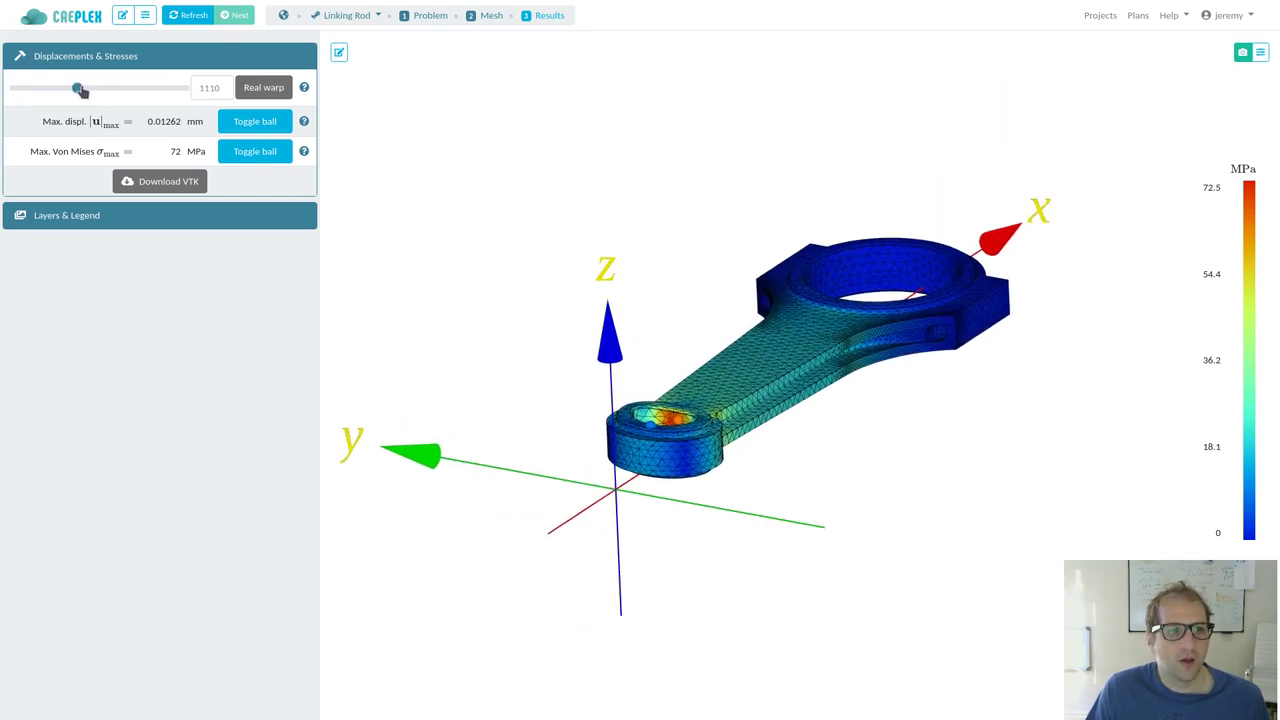
pyautogui.moveTo(81, 90); pyautogui.dragTo(26, 90)
# Step: Hide the coordinate axes in the results view and set the displacement warp factor to 1260
pyautogui.click(1260, 52)
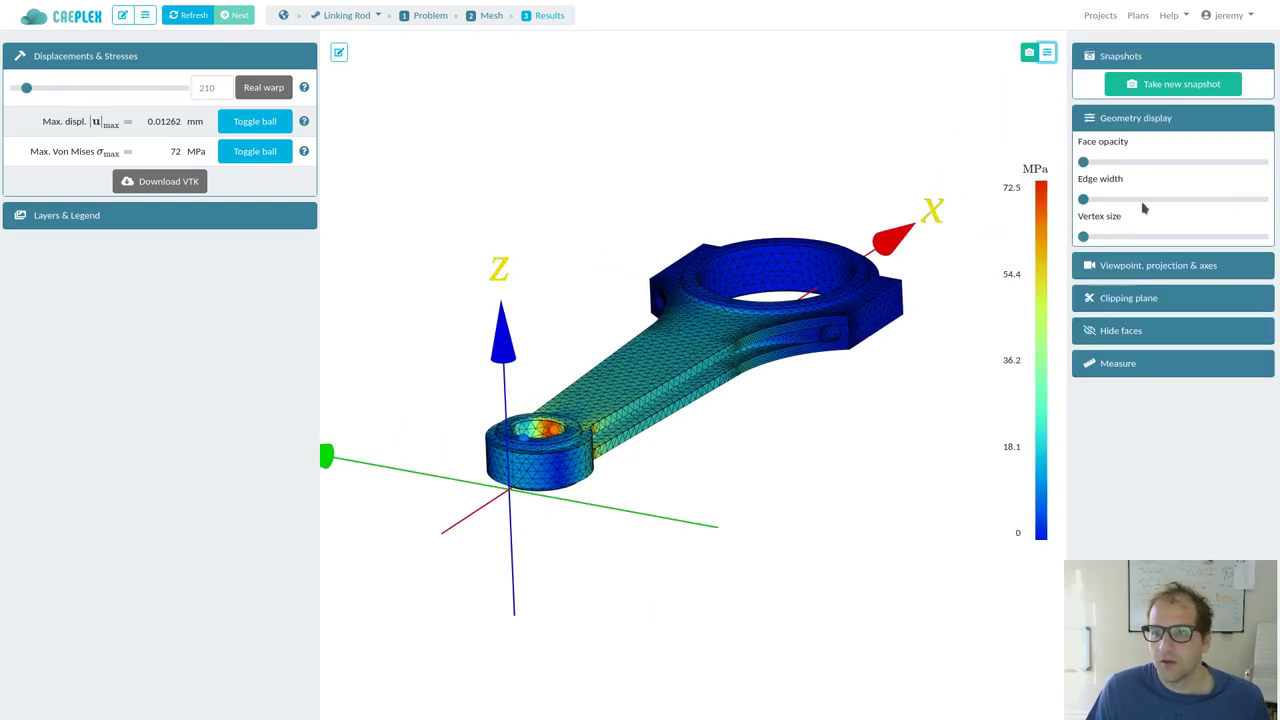
pyautogui.click(1146, 265)
pyautogui.click(1120, 360)
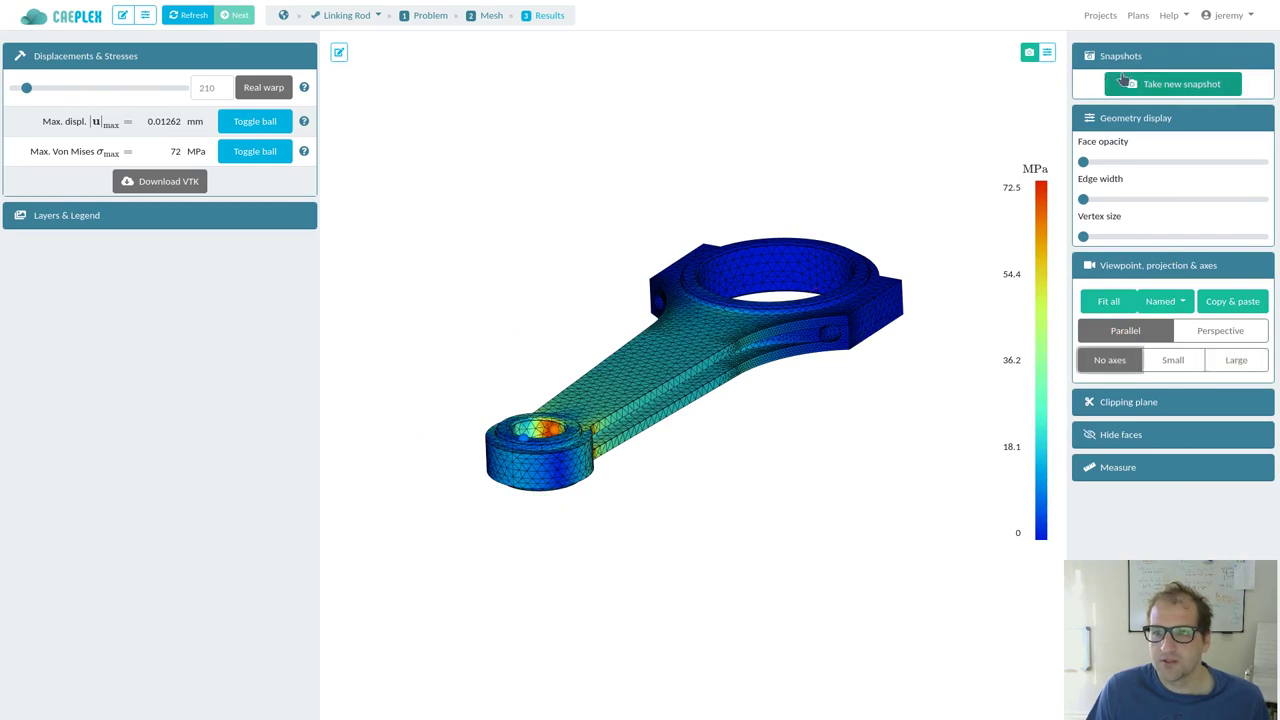
pyautogui.moveTo(830, 304); pyautogui.dragTo(745, 367)
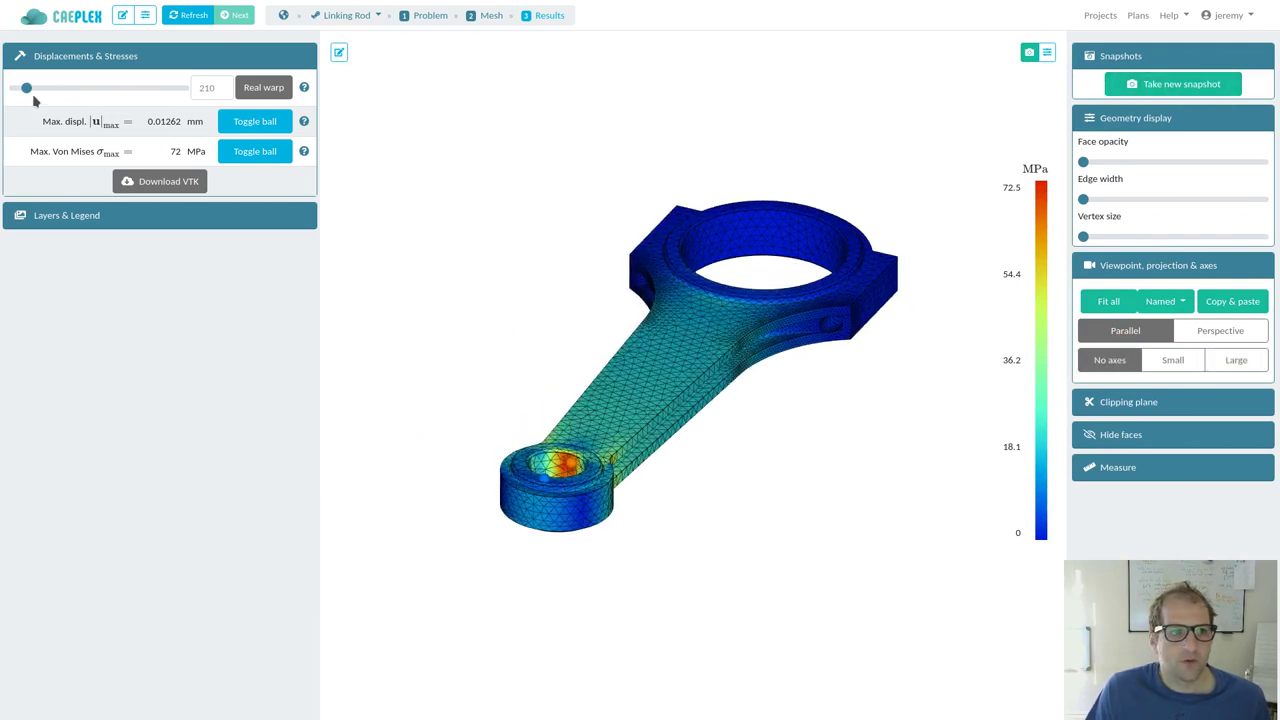
pyautogui.moveTo(26, 90); pyautogui.dragTo(88, 88)
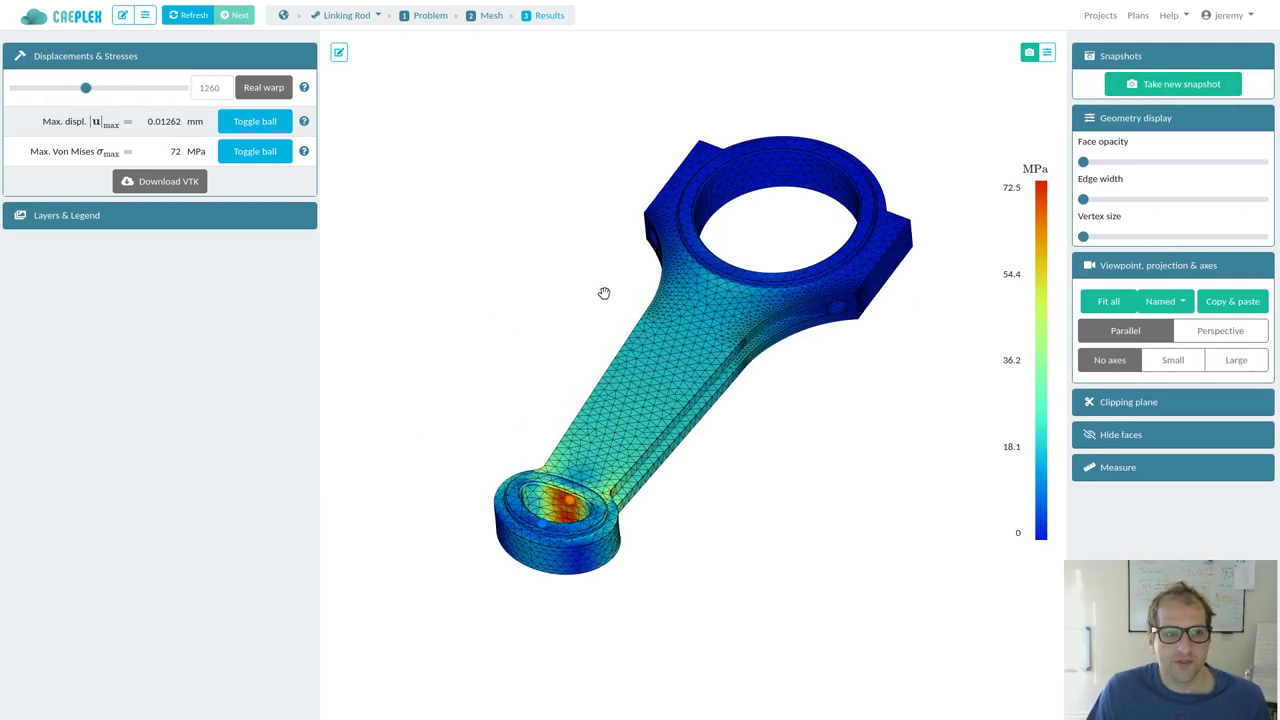
# Step: Toggle the marker balls for maximum displacement and maximum Von Mises stress, leaving both hidden on the rod
pyautogui.click(266, 151)
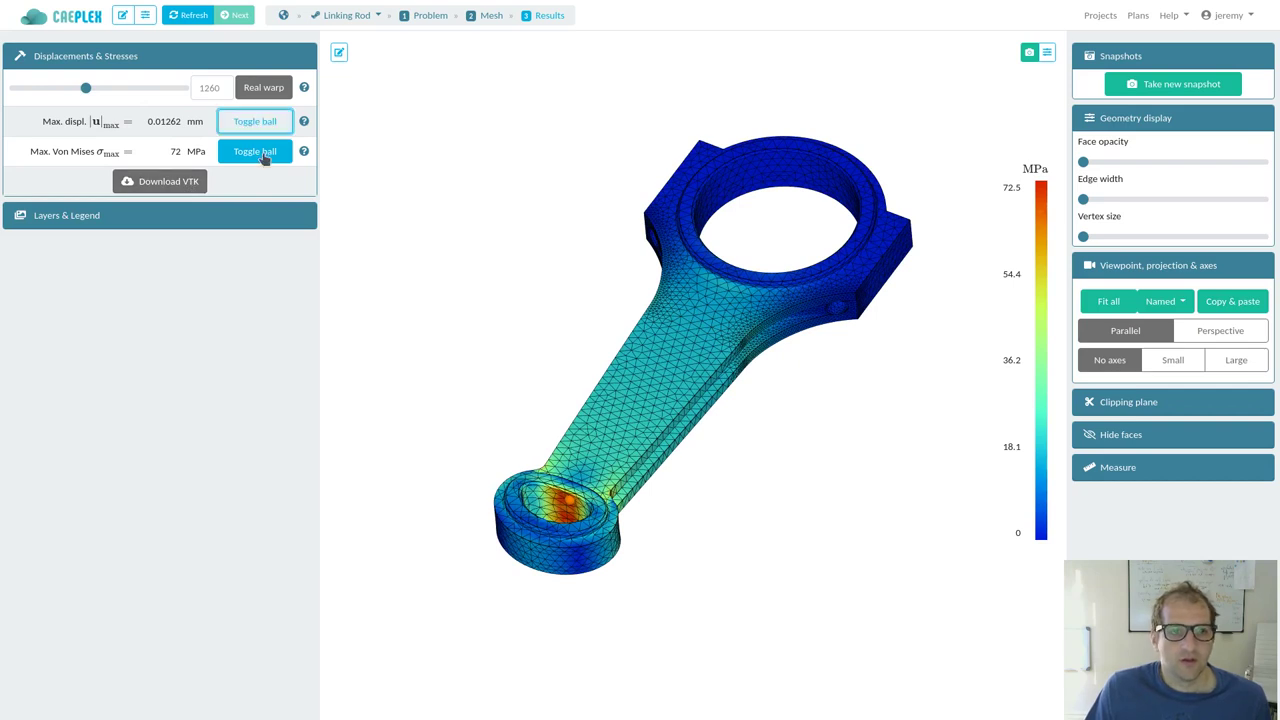
pyautogui.moveTo(550, 299); pyautogui.dragTo(409, 197)
pyautogui.scroll(3, 604, 437)
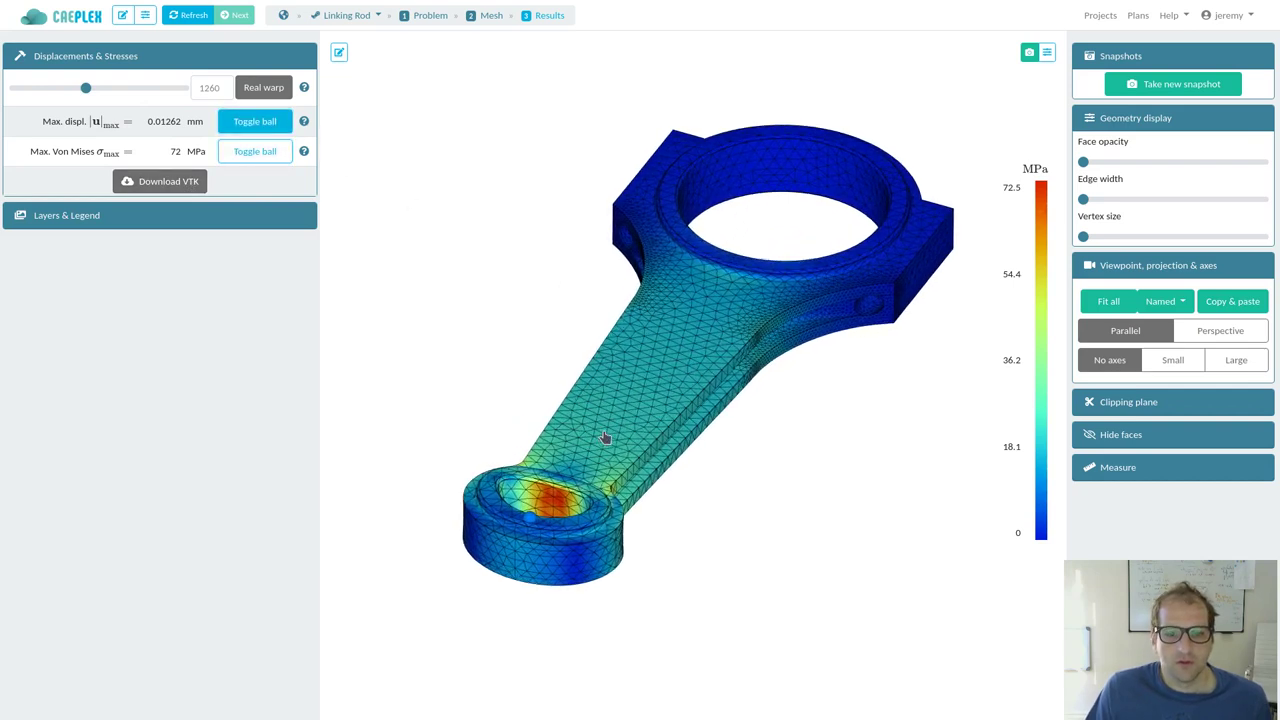
pyautogui.click(278, 155)
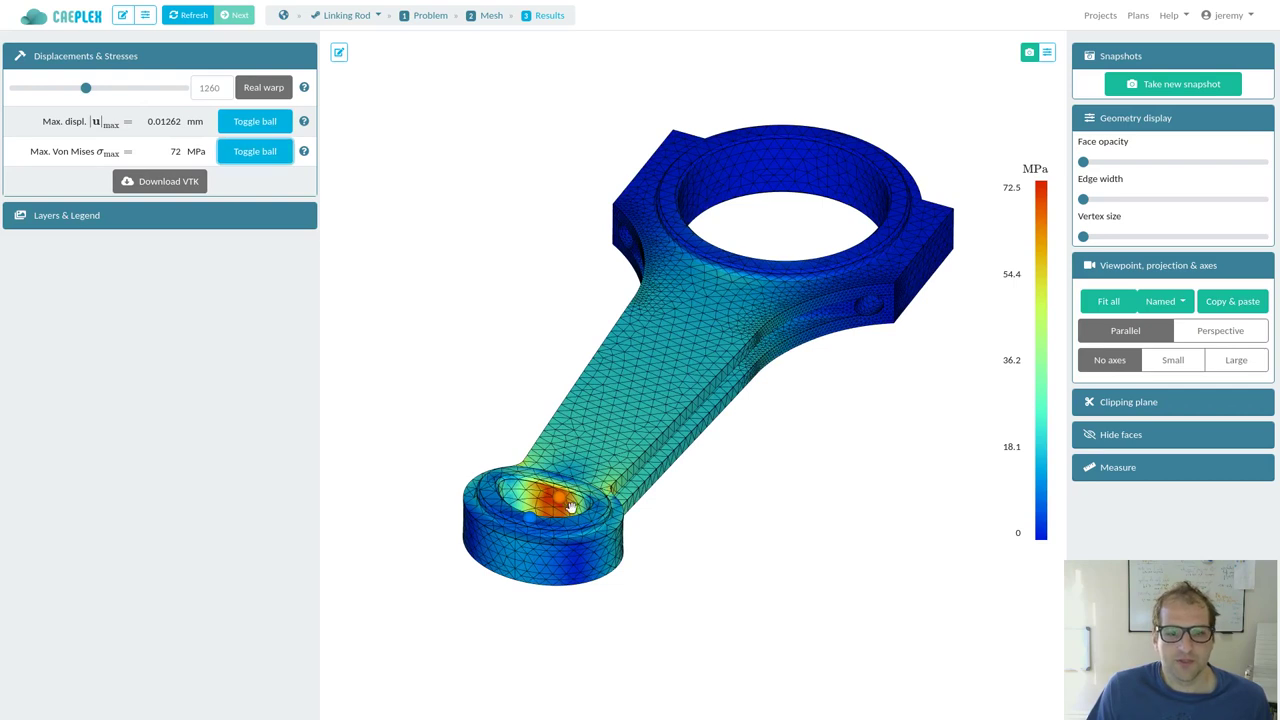
pyautogui.click(234, 124)
pyautogui.click(255, 152)
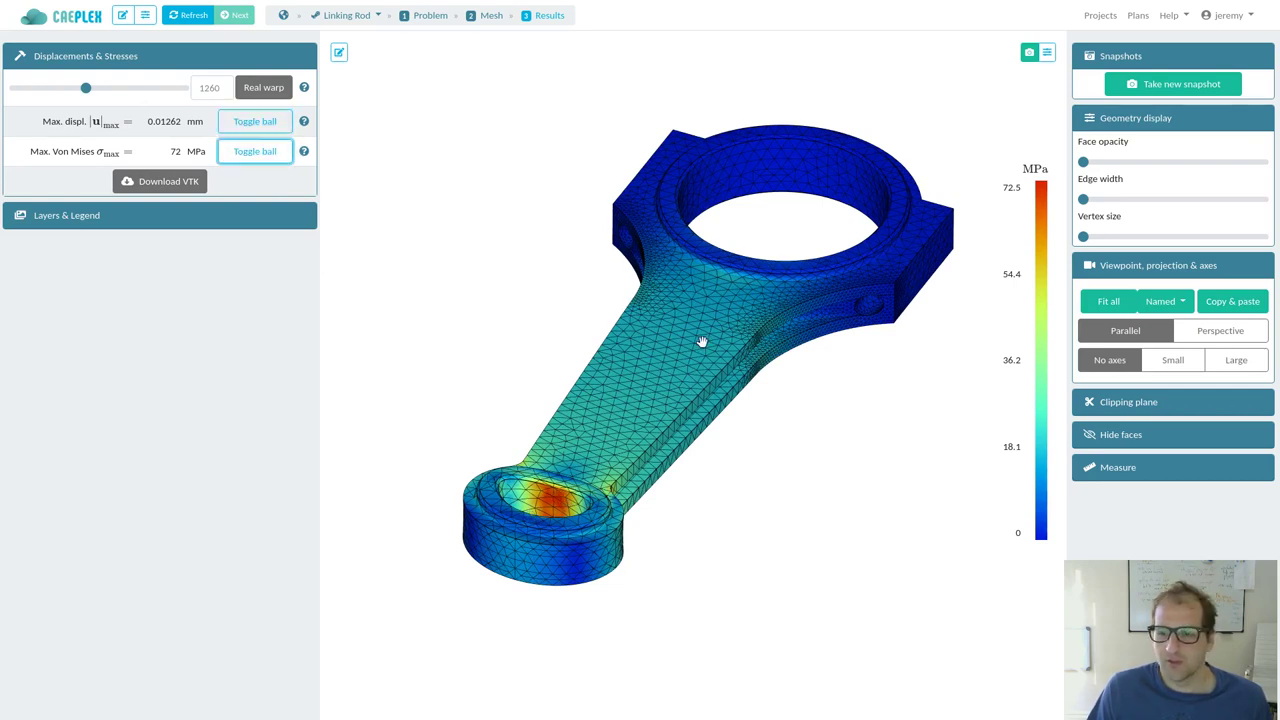
pyautogui.moveTo(700, 344); pyautogui.dragTo(712, 375)
# Step: Change the displayed scalar field on the rod to Principal 3
pyautogui.click(241, 211)
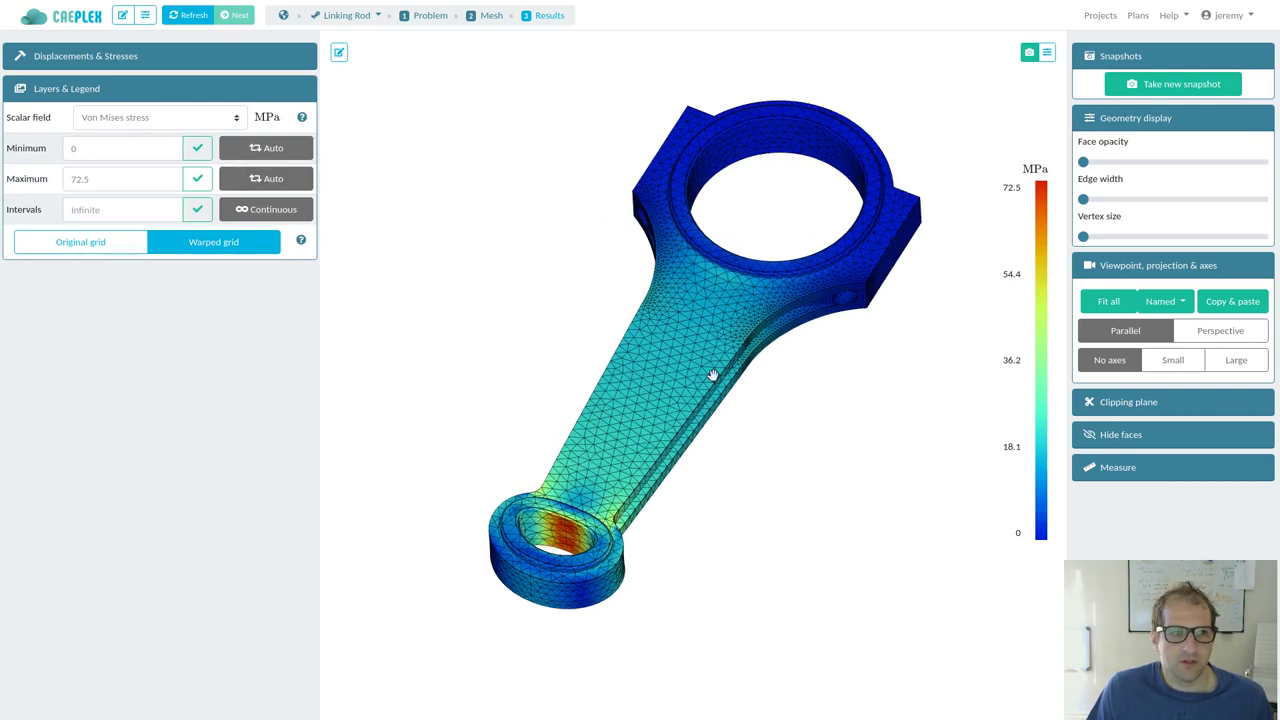
pyautogui.click(178, 118)
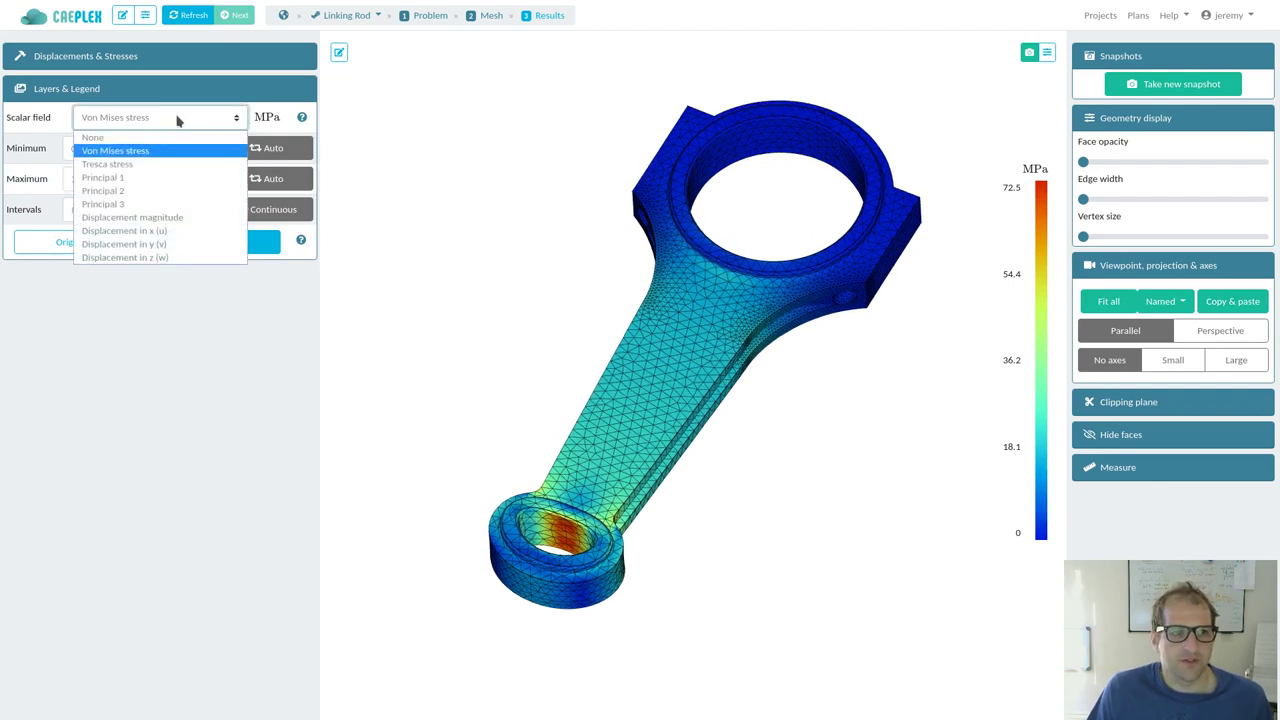
pyautogui.click(150, 204)
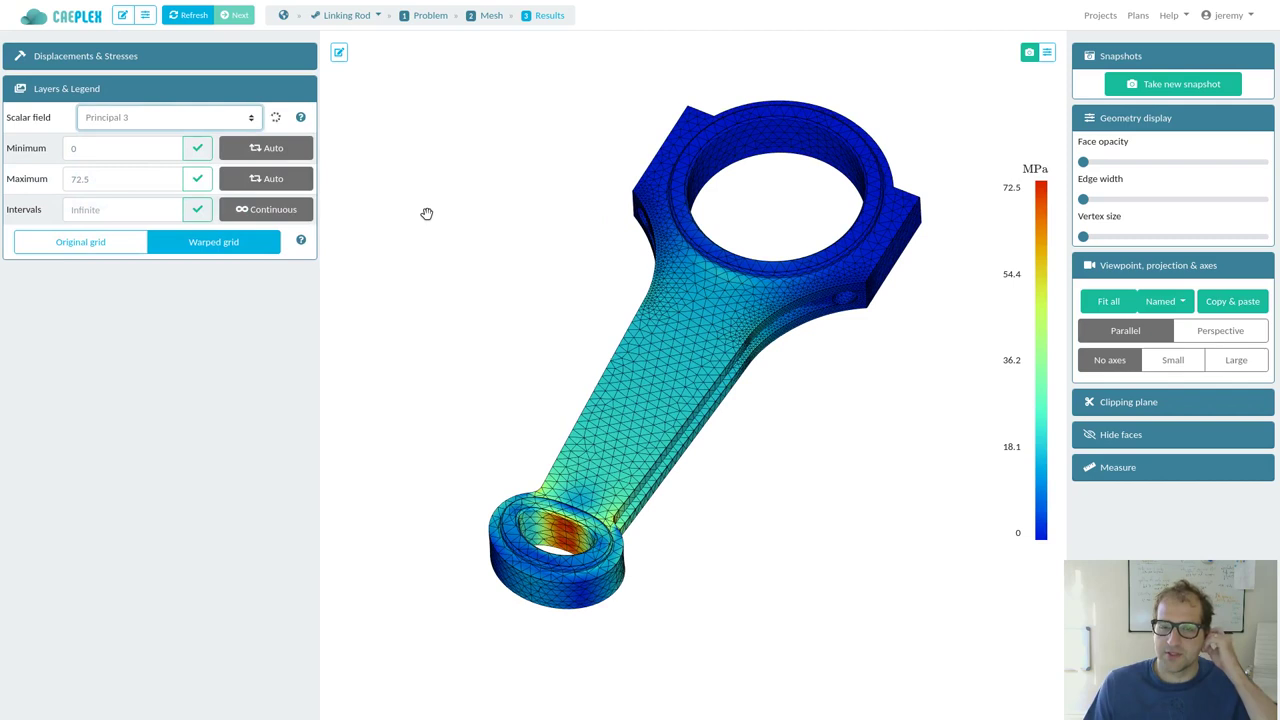
# Step: Set the Principal 3 legend range to a minimum of -40 MPa and a maximum of 0 MPa
pyautogui.tripleClick(126, 147)
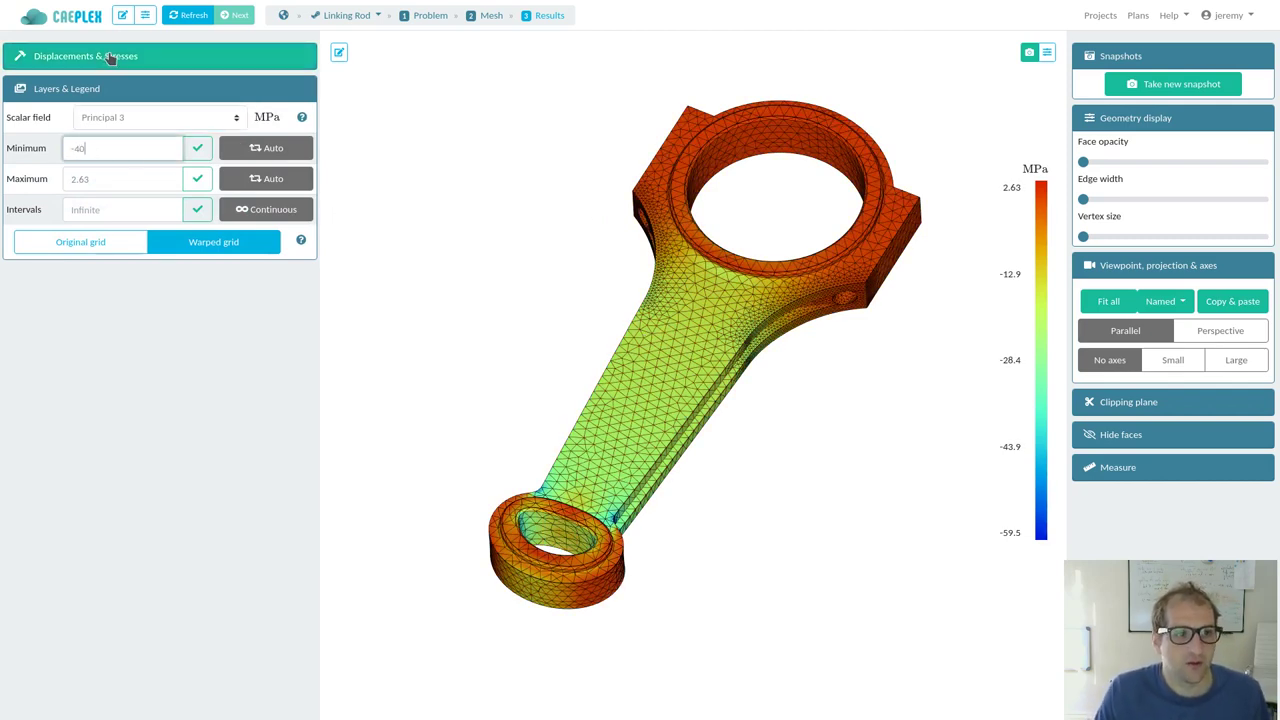
pyautogui.press('Tab')
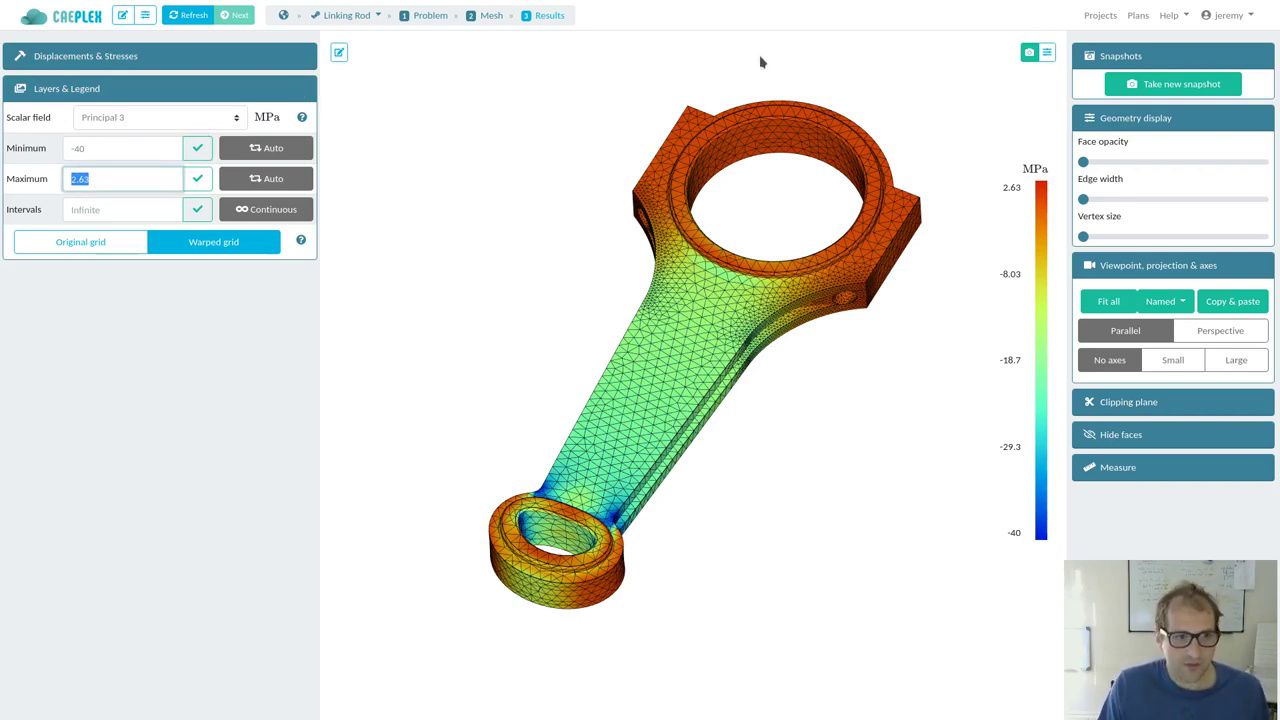
pyautogui.write('0')
pyautogui.moveTo(664, 437); pyautogui.dragTo(610, 390)
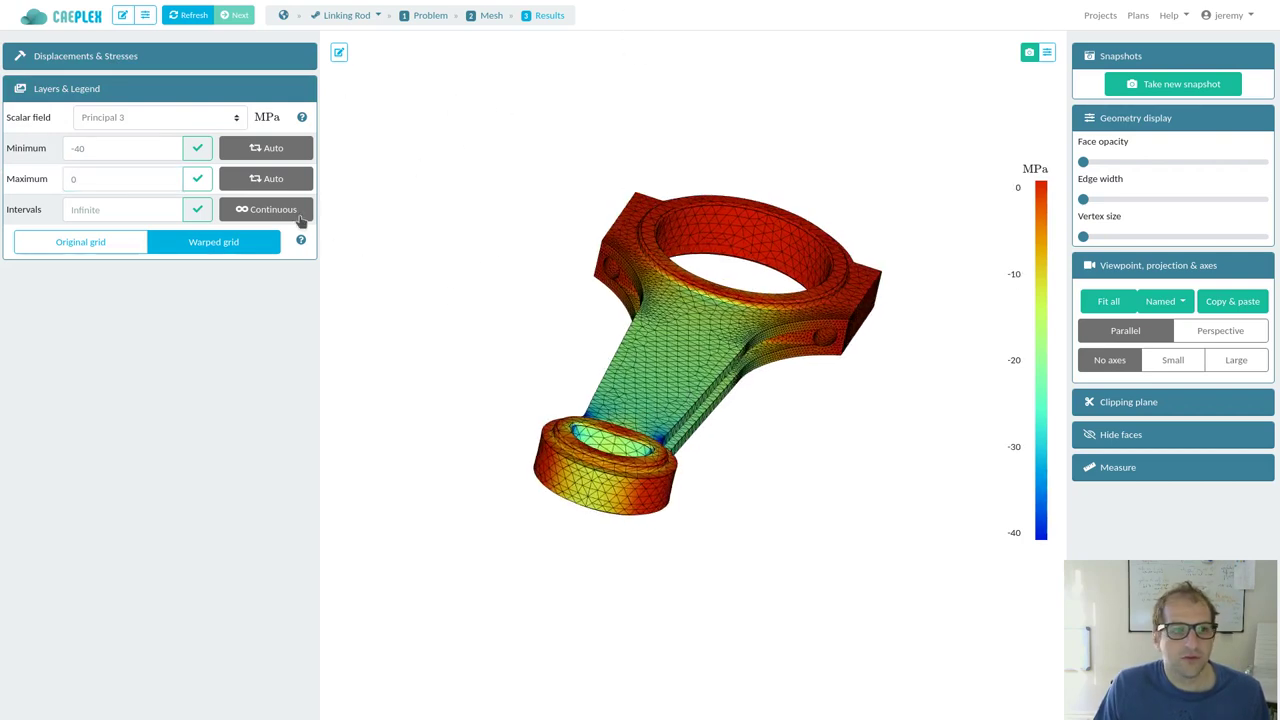
# Step: Set the legend maximum to -10 MPa and divide the color scale into 4 intervals
pyautogui.click(145, 178)
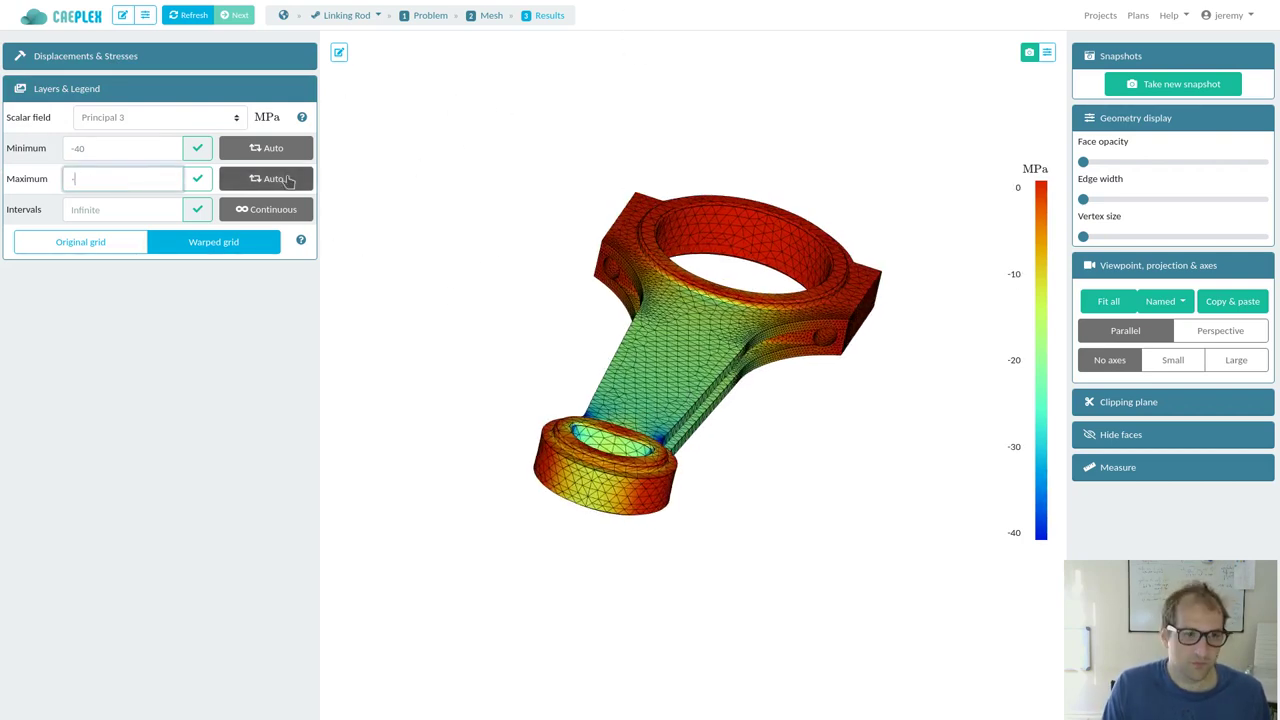
pyautogui.moveTo(544, 227); pyautogui.dragTo(787, 398)
pyautogui.click(177, 211)
pyautogui.write('4')
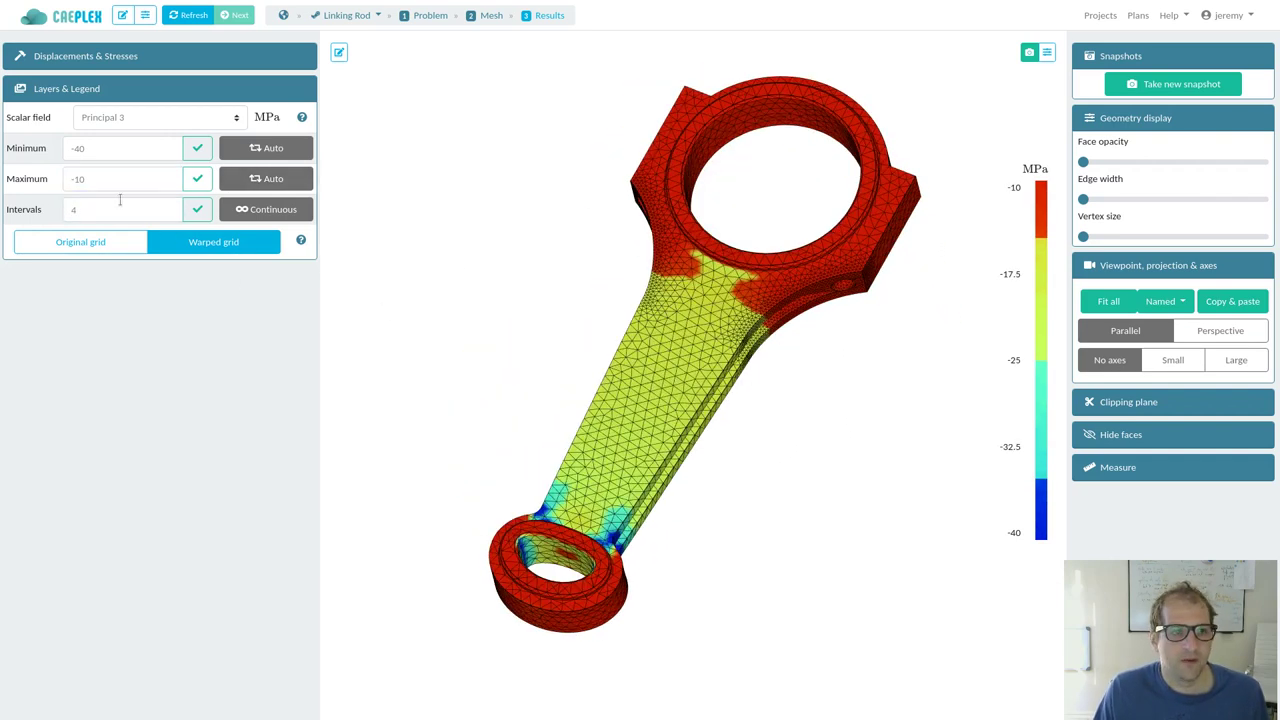
# Step: Overlay the original undeformed grid on the rod and set the displacement warp factor to 870
pyautogui.click(80, 242)
pyautogui.moveTo(657, 408); pyautogui.dragTo(691, 457)
pyautogui.click(95, 56)
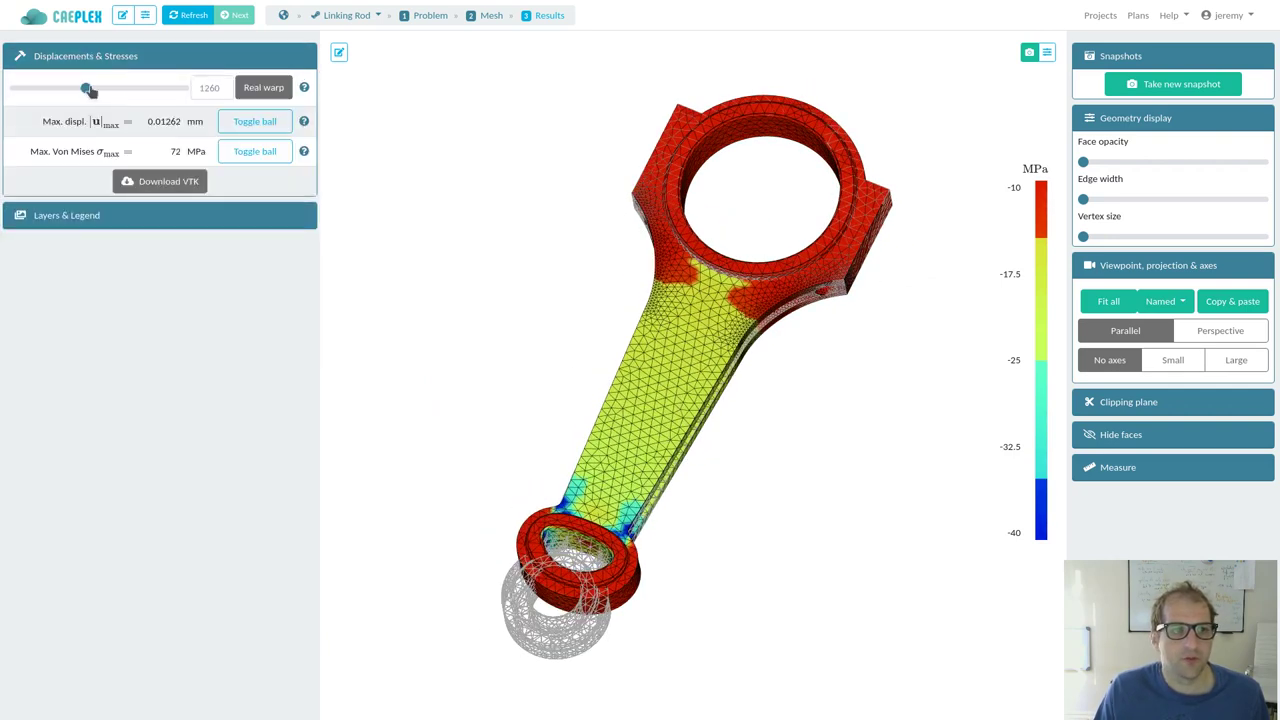
pyautogui.moveTo(88, 90)
pyautogui.mouseDown()
pyautogui.moveTo(112, 88)
pyautogui.moveTo(63, 88)
pyautogui.mouseUp()
# Step: Take a snapshot of the warped rod with its Principal 3 field and review the downloaded image in Gwenview
pyautogui.moveTo(610, 334); pyautogui.dragTo(819, 289)
pyautogui.click(1165, 88)
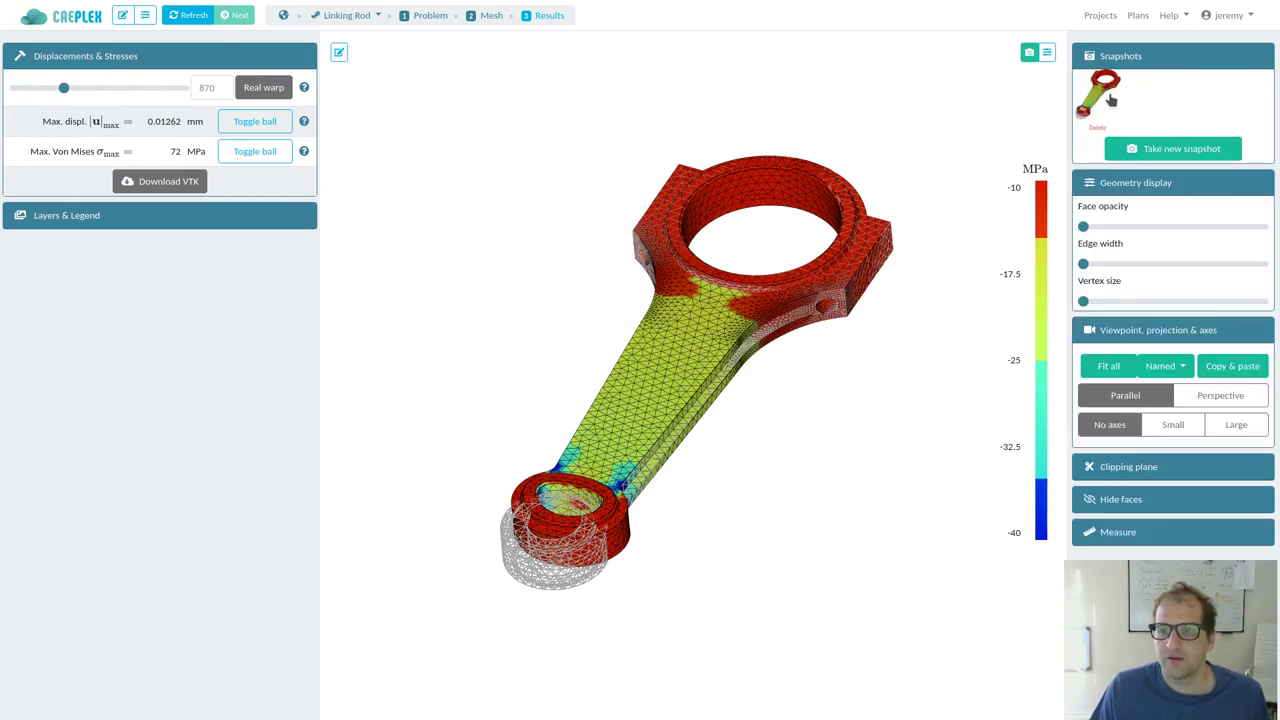
pyautogui.click(1108, 98)
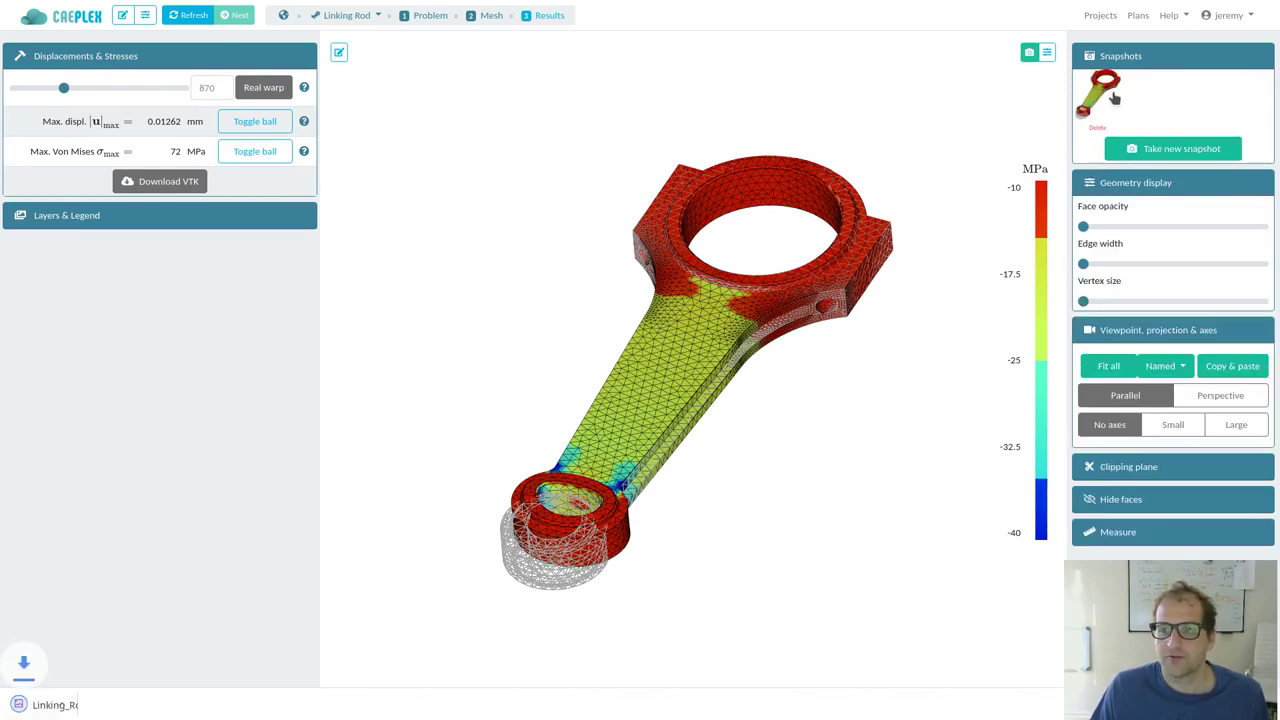
pyautogui.click(62, 706)
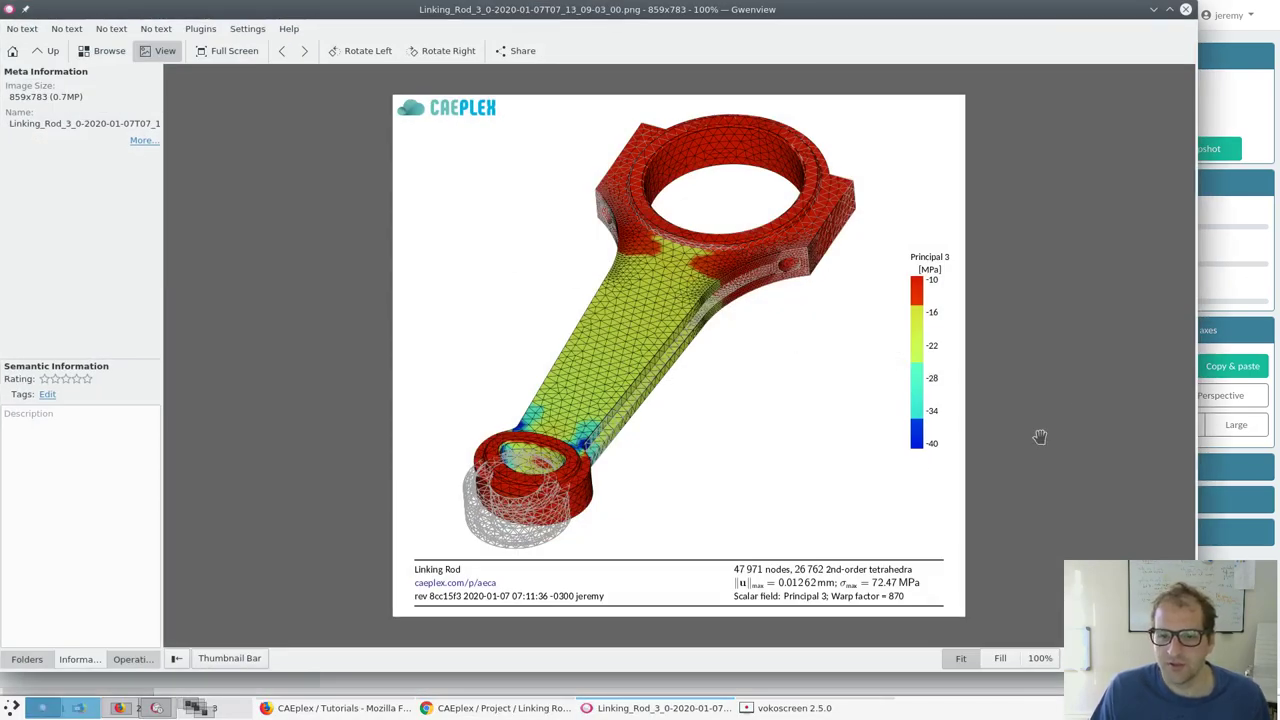
pyautogui.hotkey('ctrl', 'q')
pyautogui.moveTo(878, 344); pyautogui.dragTo(600, 400)
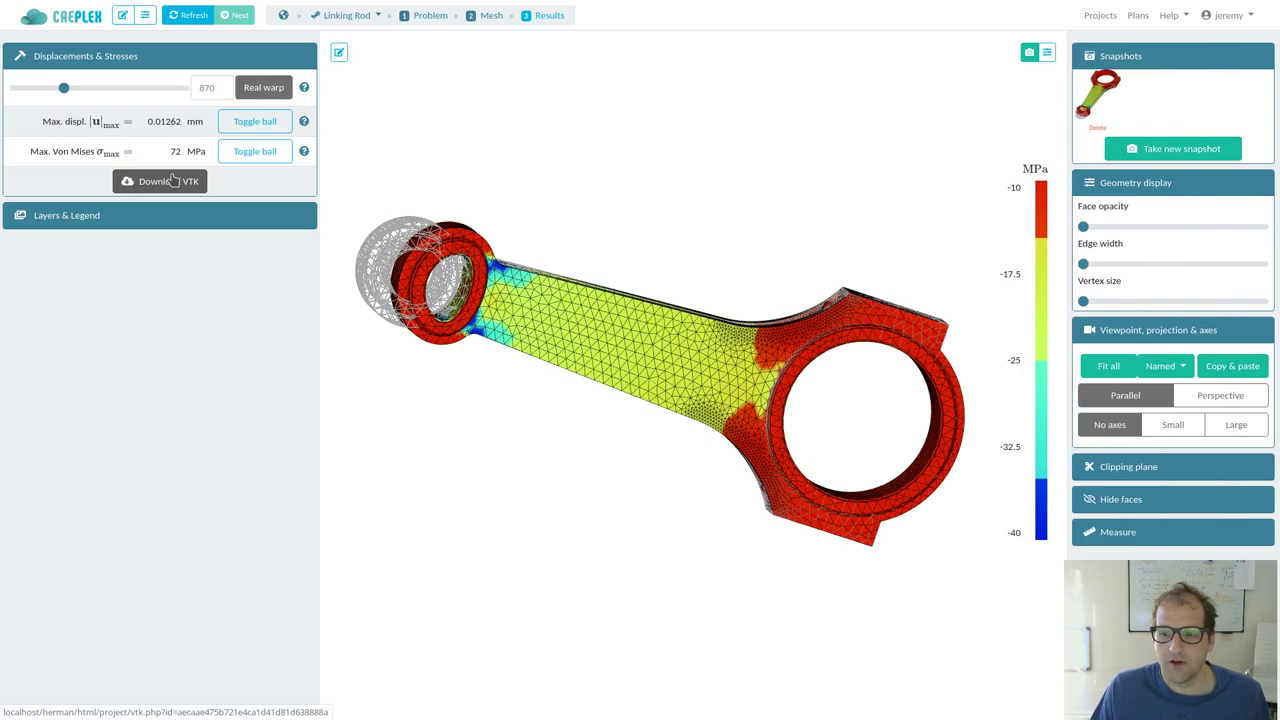
pyautogui.moveTo(557, 331); pyautogui.dragTo(918, 352)
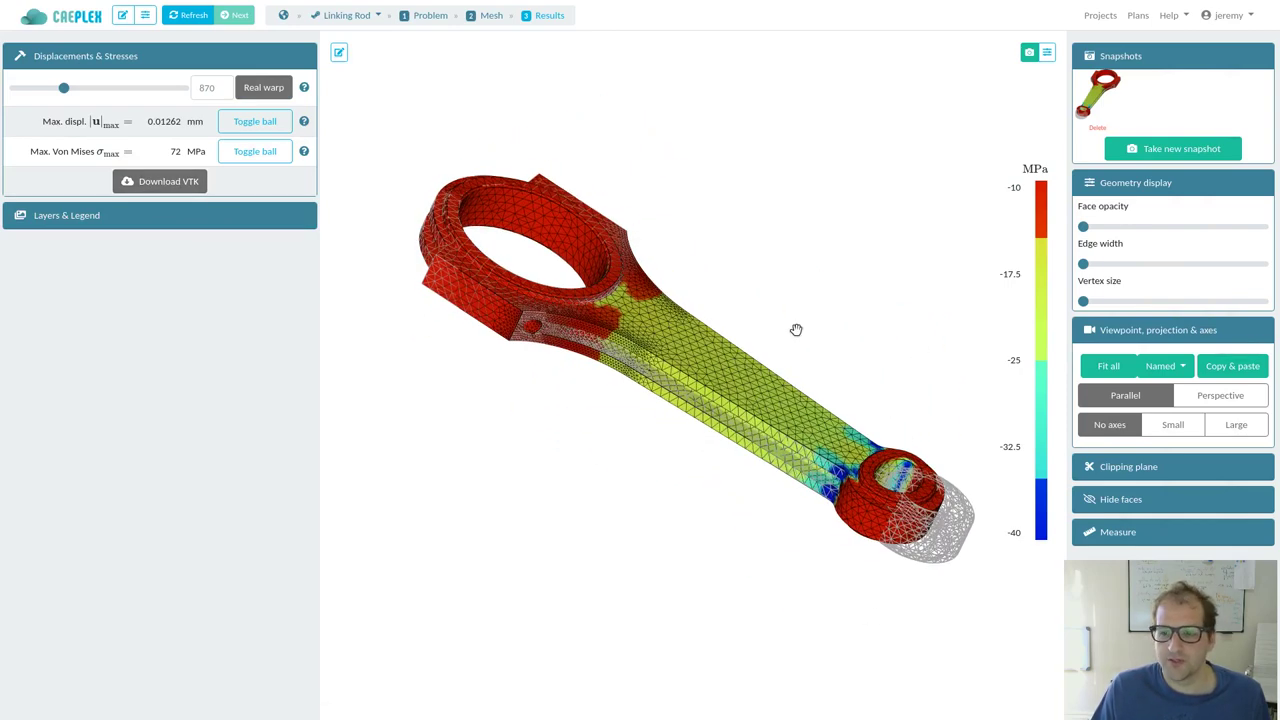
pyautogui.moveTo(794, 331); pyautogui.dragTo(777, 556)
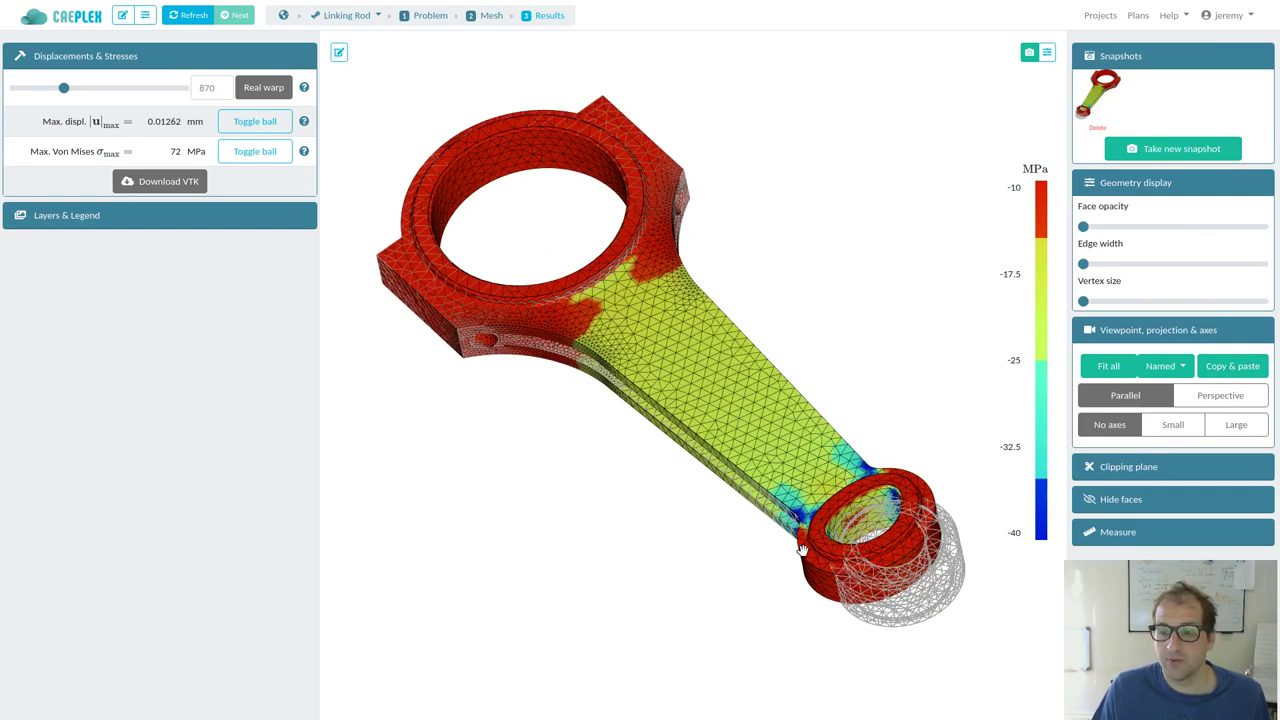